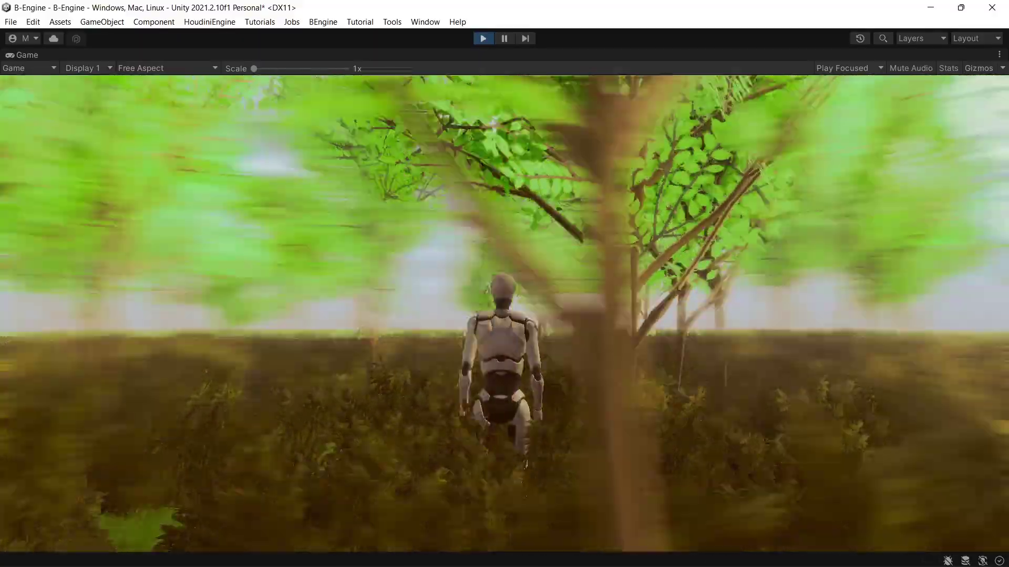
Walk the character forward through the bushes and trees in the running game
key(w)
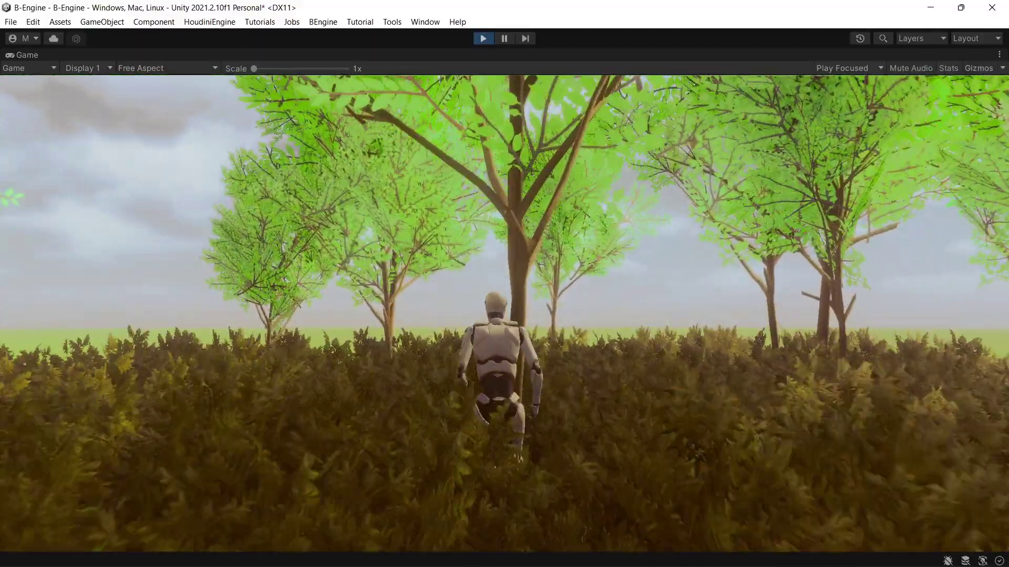
key(w)
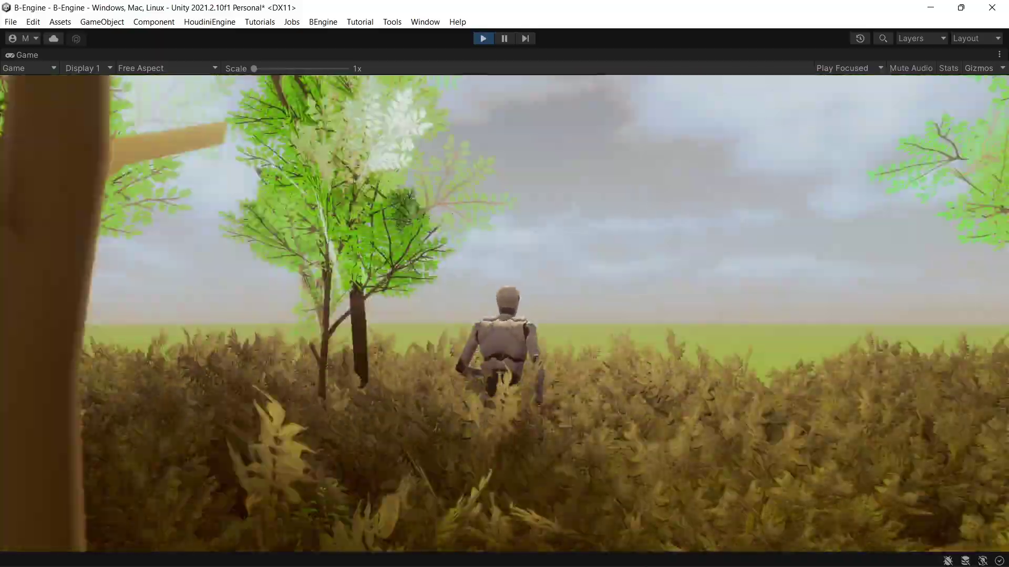
key(w)
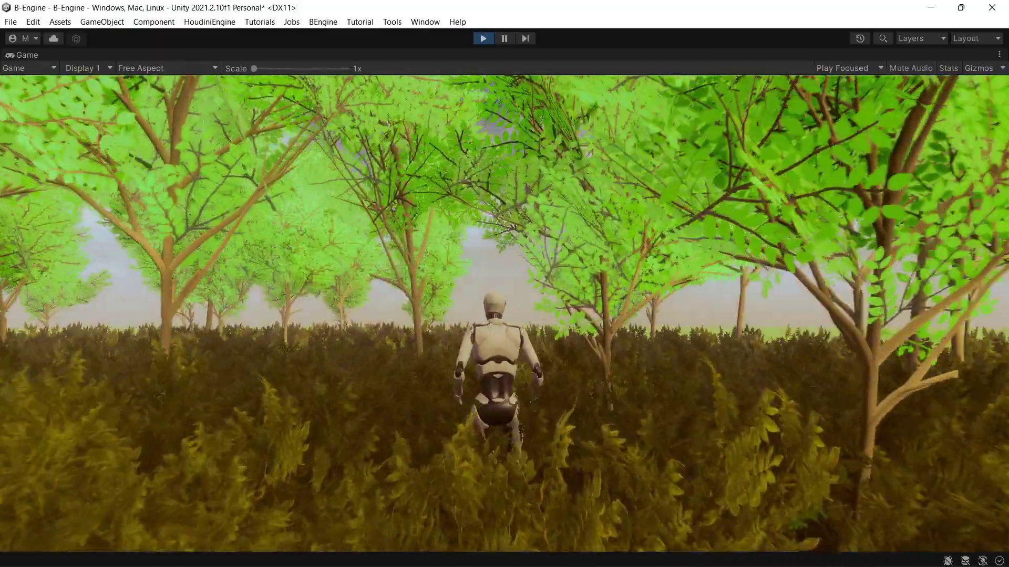
key(w)
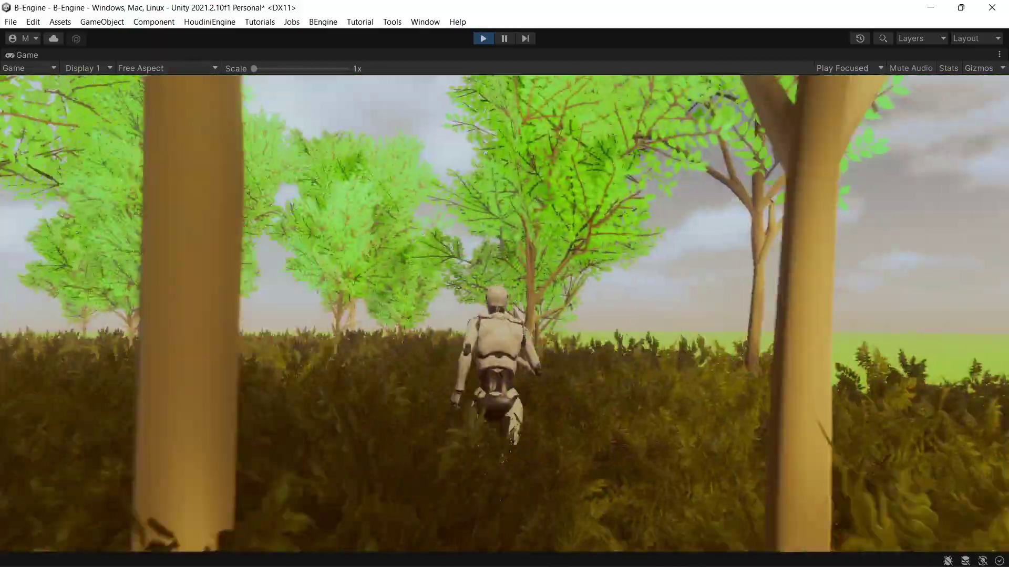
key(w)
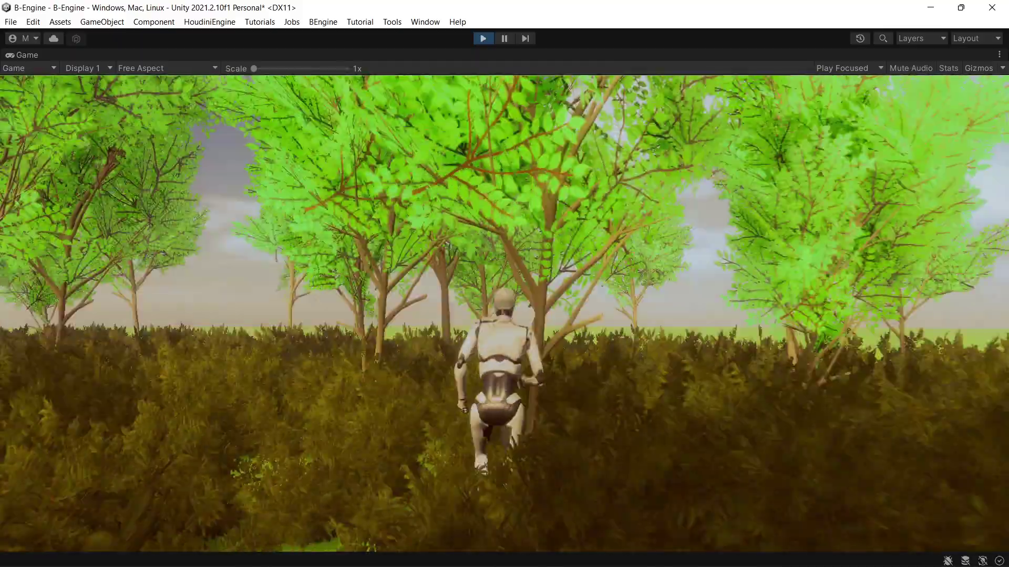
key(w)
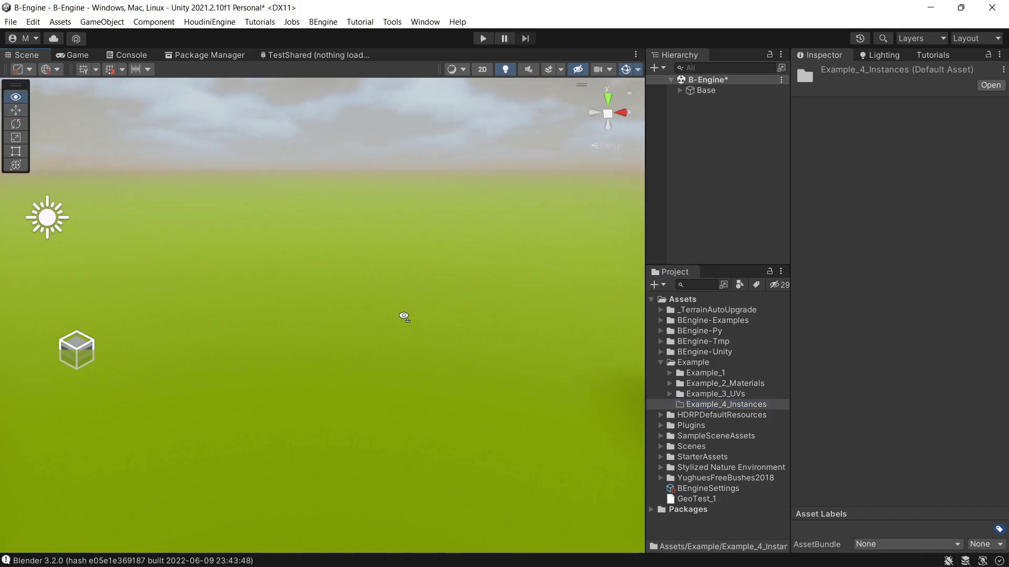
Switch to Blender, open the Geometry Nodes workspace and add a mesh circle
key(alt+Tab)
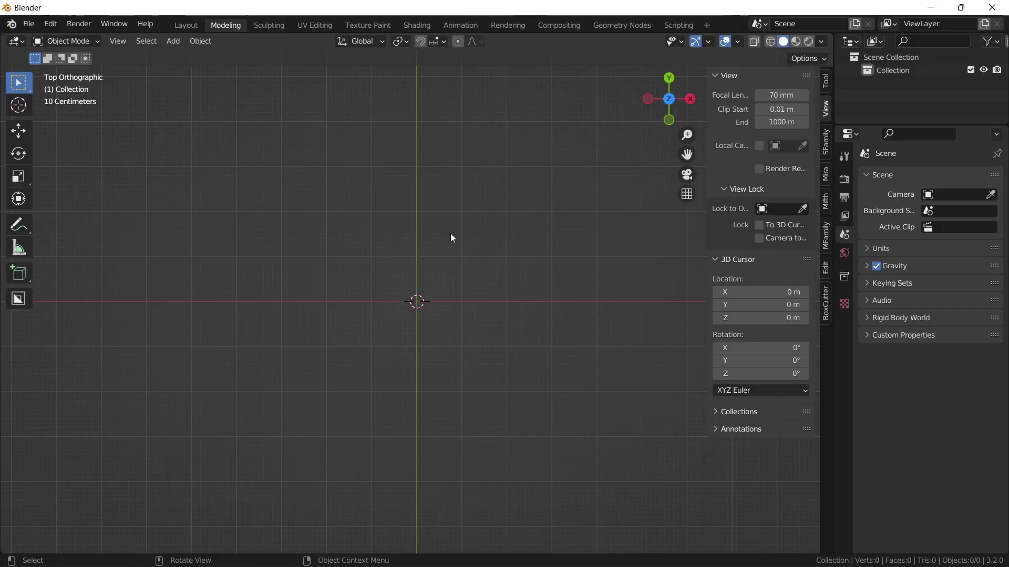
click(620, 25)
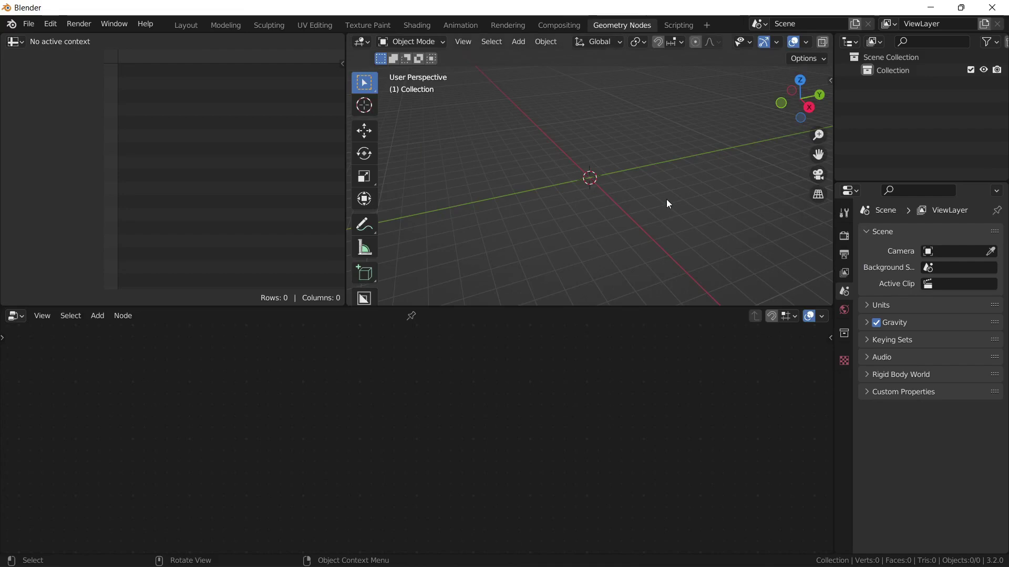
key(shift+a)
click(743, 246)
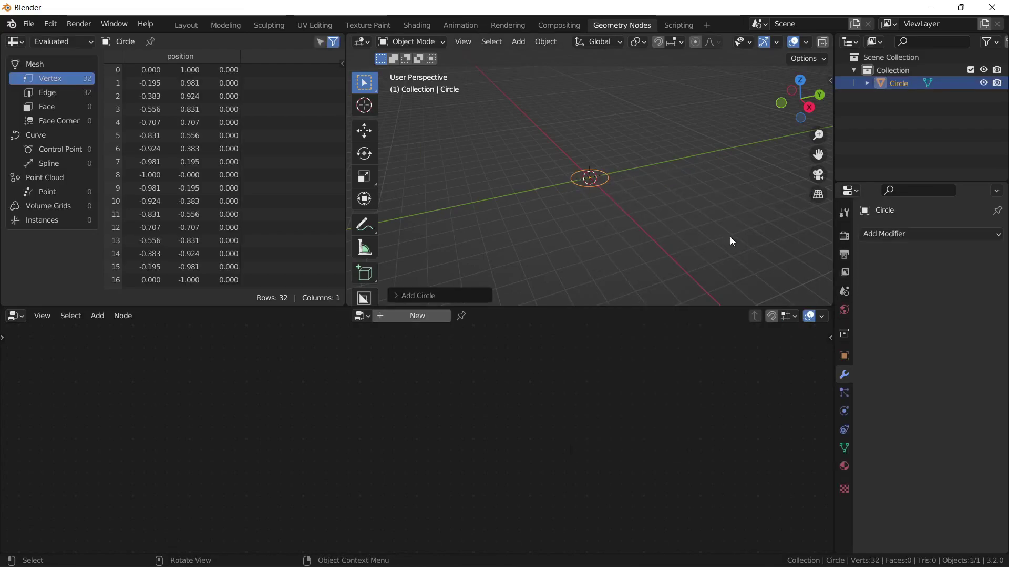
Delete all vertices of the circle in Edit Mode and return to Object Mode
middle_drag(639, 214, 716, 208)
key(Tab)
key(x)
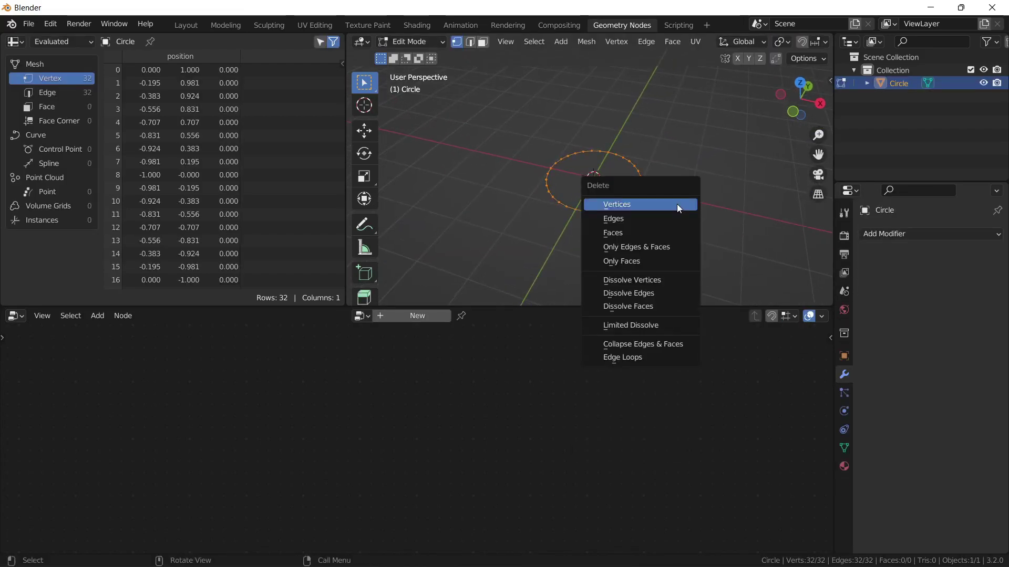
click(677, 204)
key(Tab)
middle_drag(553, 188, 588, 189)
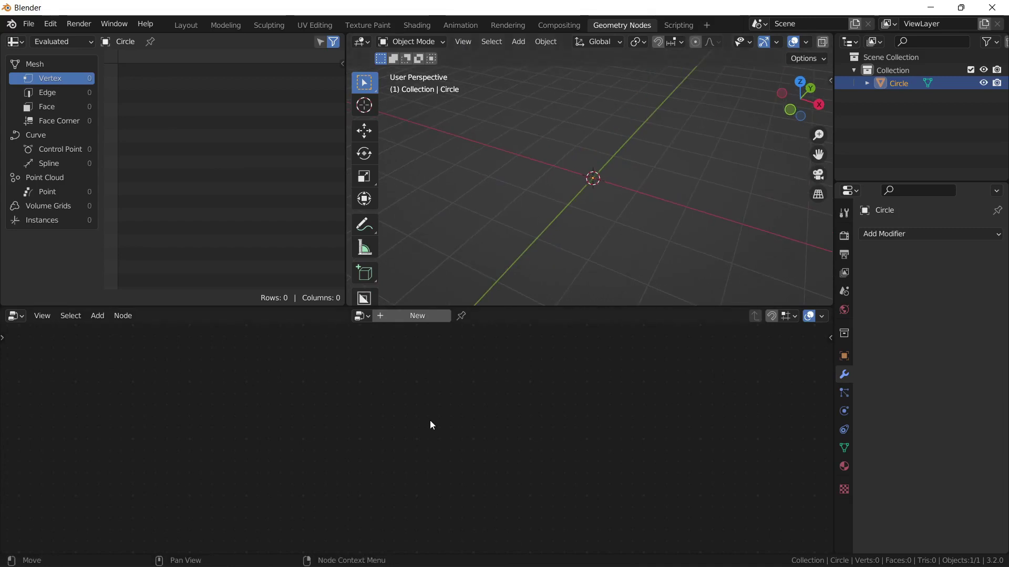
Add a Geometry Nodes modifier to the empty circle object and create a new node group in it
click(914, 232)
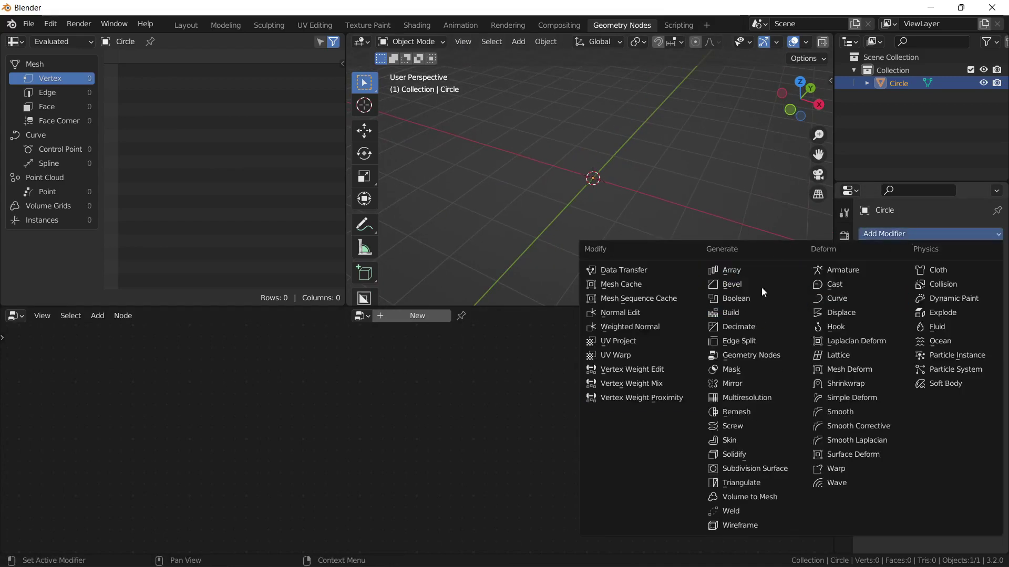
click(758, 356)
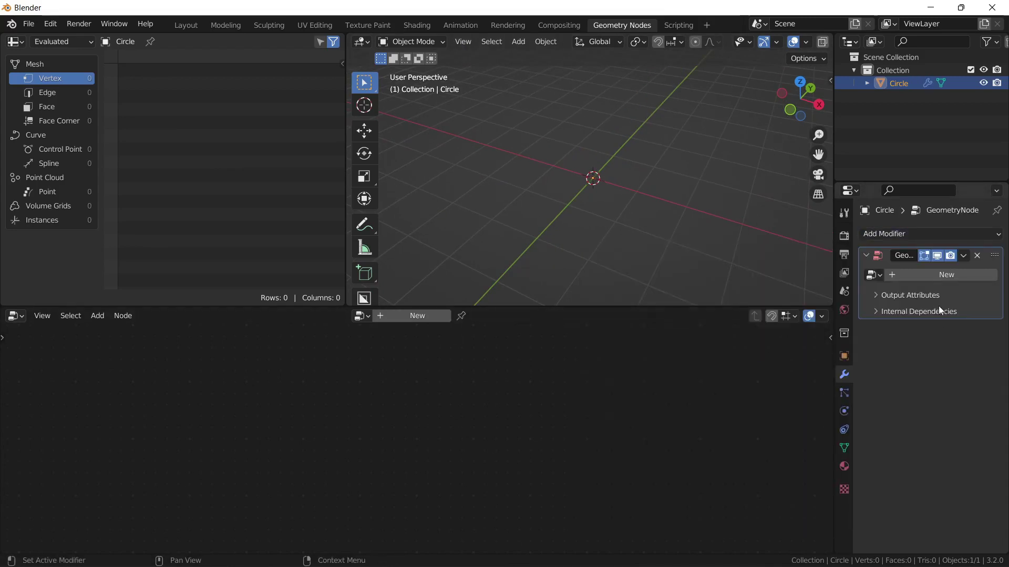
click(941, 275)
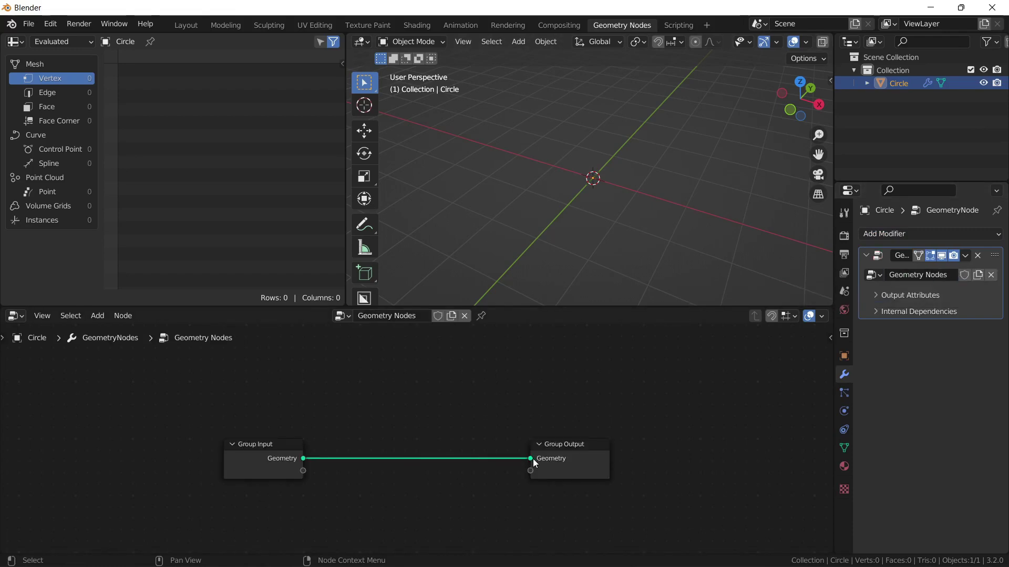
Disconnect the Group Input from the Group Output and move the output node farther away to make room
drag(530, 459, 386, 403)
scroll(386, 410, down, 6)
middle_drag(394, 462, 339, 413)
scroll(399, 405, up, 5)
drag(482, 379, 706, 382)
scroll(473, 398, down, 3)
scroll(399, 408, up, 3)
middle_drag(371, 410, 370, 446)
Add a Grid mesh primitive node between the Group Input and Group Output
key(shift+a)
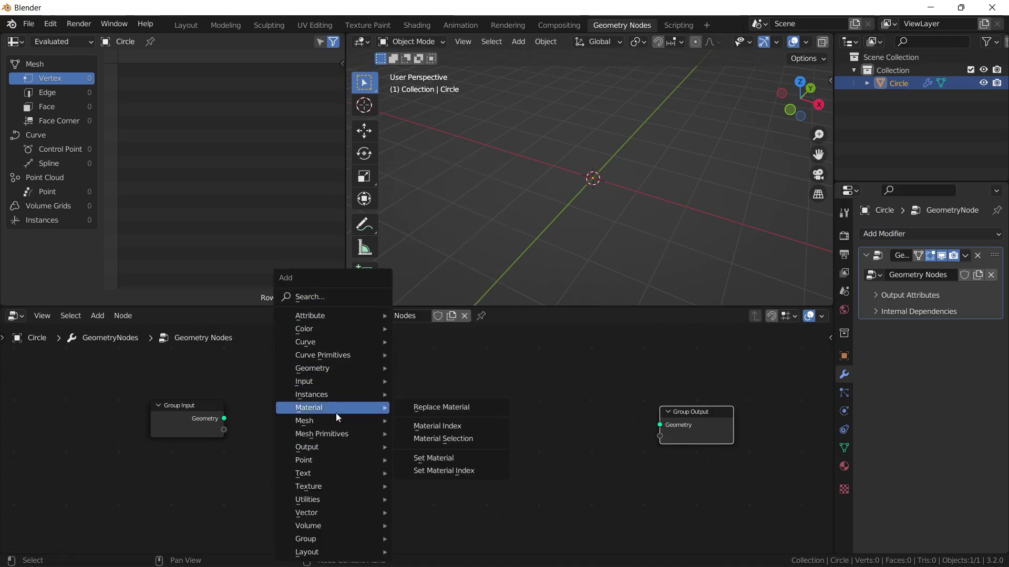
mouse_move(337, 434)
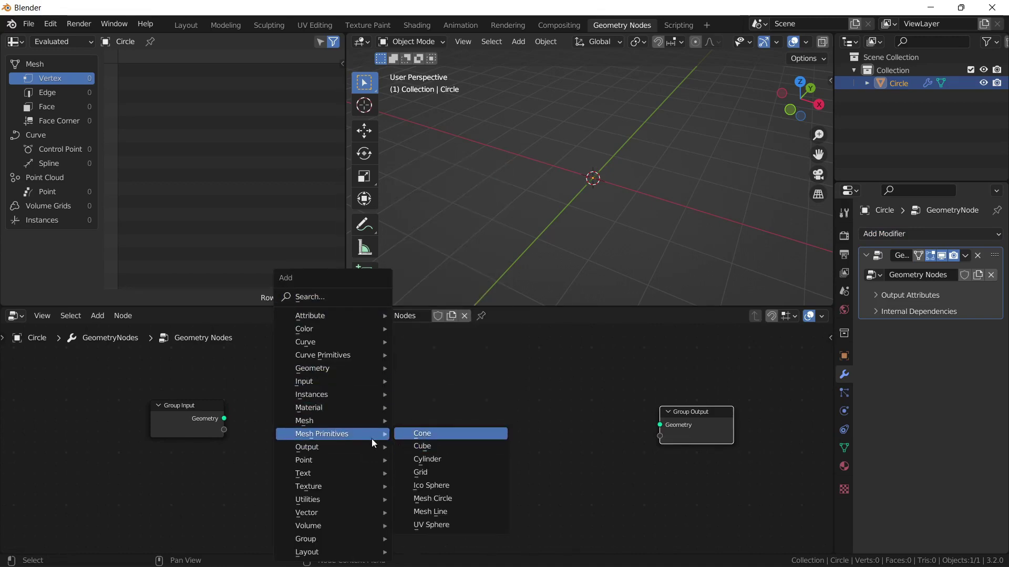
click(449, 474)
click(420, 471)
key(Home)
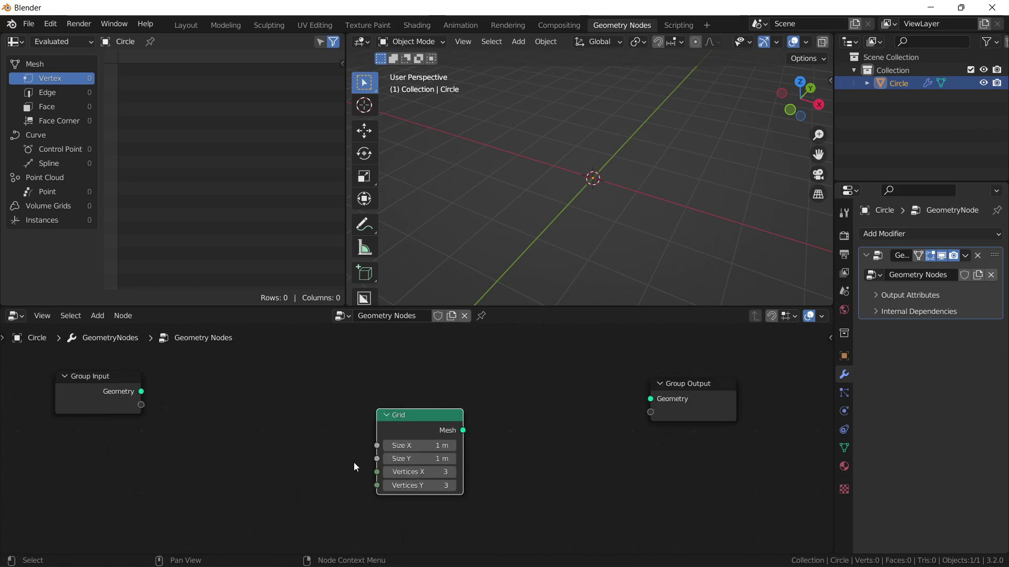
Drive the Grid's Size X and Size Y from one shared group input and connect its Mesh to the Group Output
middle_drag(353, 461, 385, 460)
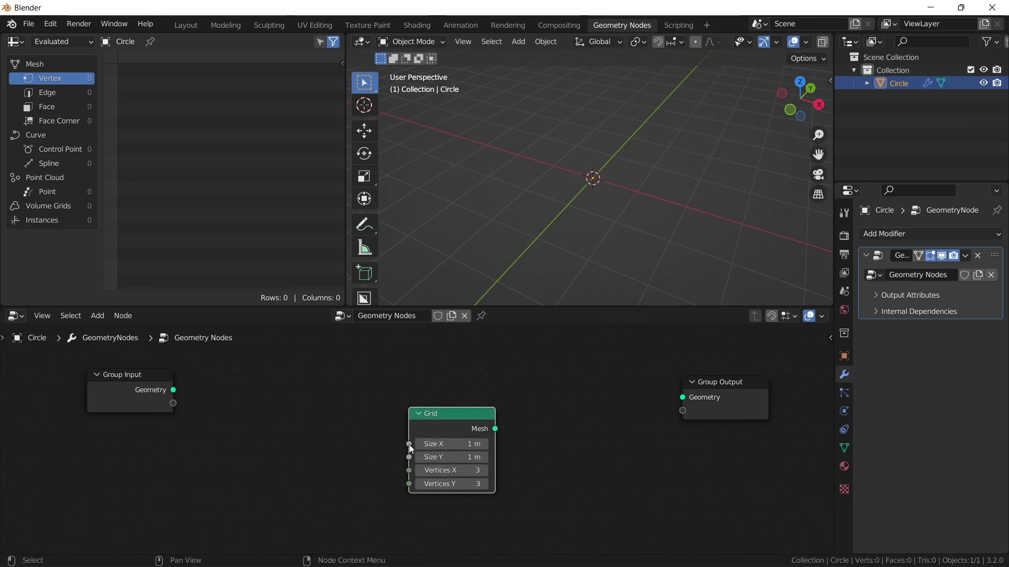
mouse_move(408, 444)
mouse_down()
mouse_move(170, 405)
mouse_move(367, 459)
mouse_move(410, 457)
mouse_up()
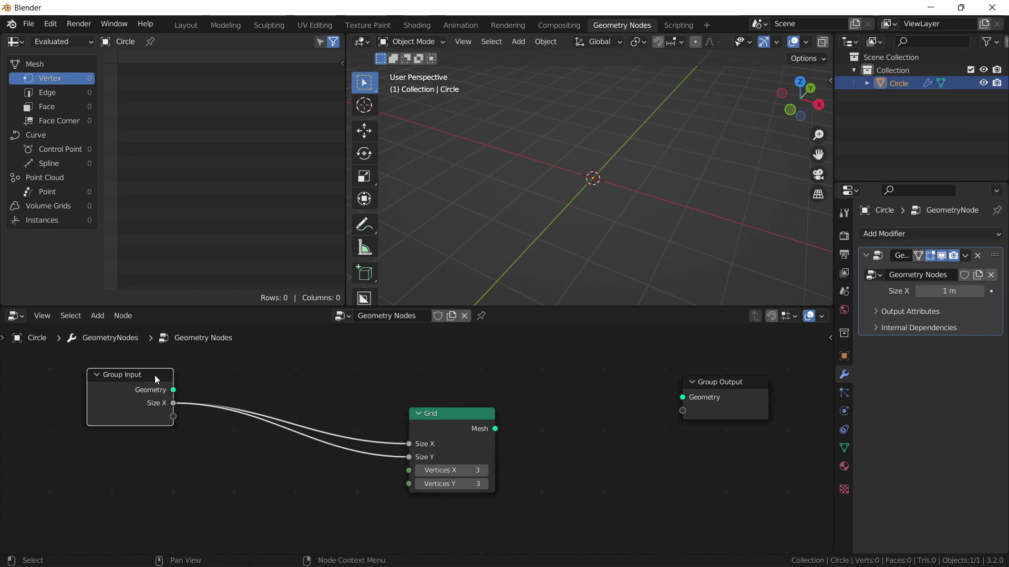
scroll(304, 413, down, 1)
drag(468, 431, 643, 403)
scroll(569, 423, down, 1)
scroll(620, 226, up, 3)
scroll(425, 408, up, 1)
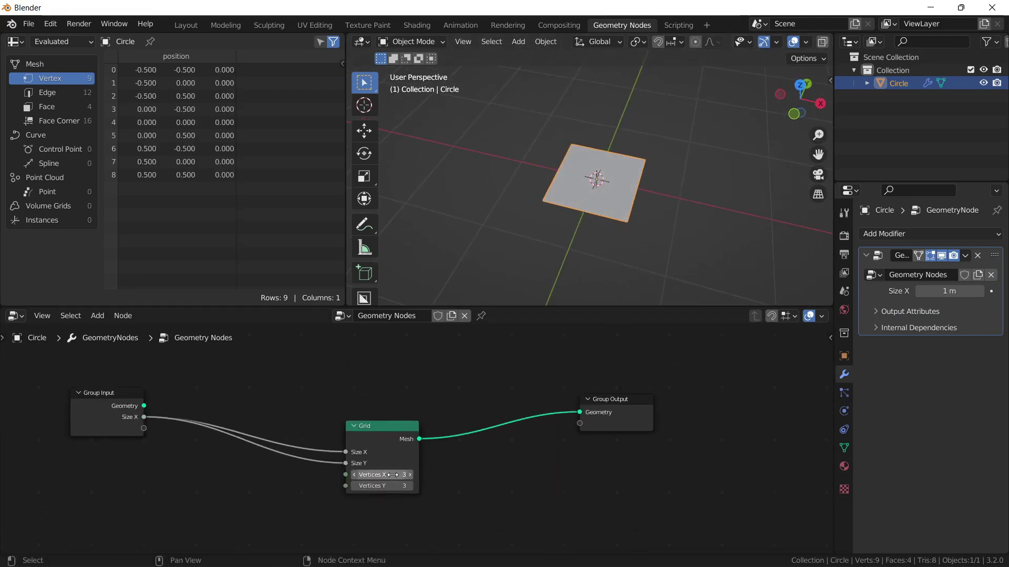
mouse_move(566, 212)
middle_down()
mouse_move(583, 190)
mouse_move(420, 195)
mouse_move(479, 228)
mouse_move(645, 234)
mouse_move(577, 218)
mouse_move(591, 219)
middle_up()
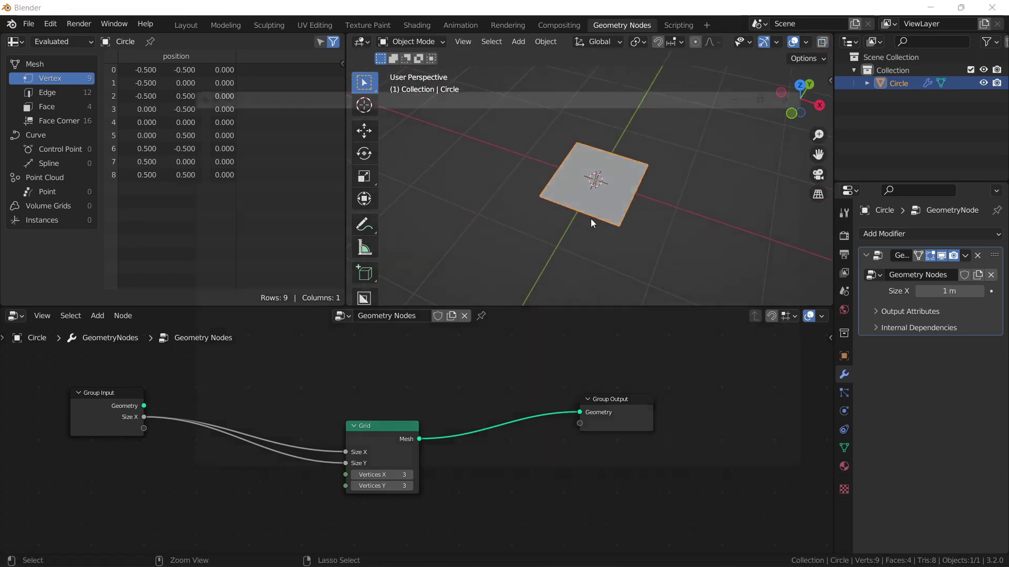
Start saving the file and create a folder named Nodes inside the project's Example_4_Instances folder
key(ctrl+s)
click(355, 94)
click(355, 94)
click(350, 166)
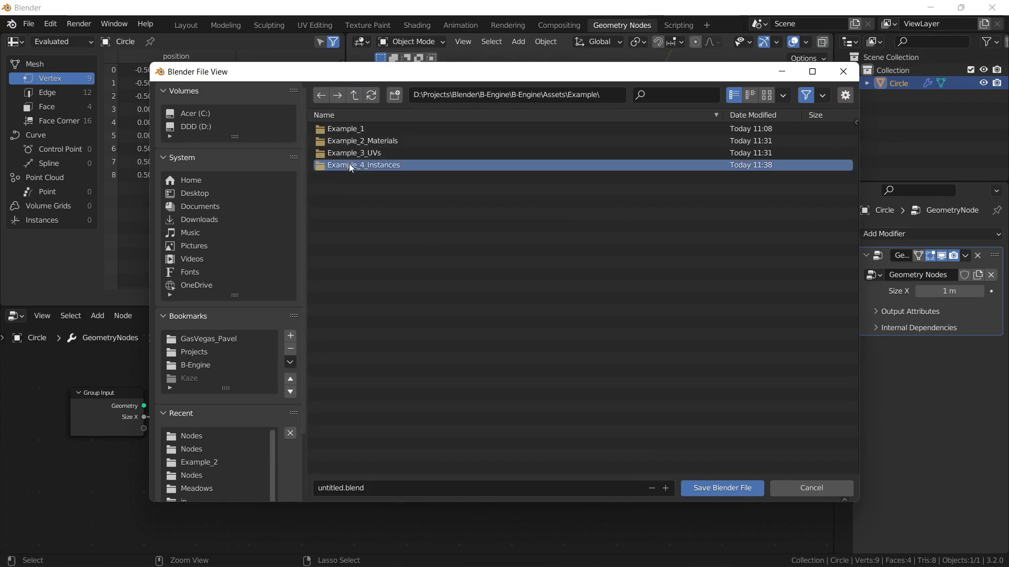
click(349, 164)
click(393, 95)
text(Node)
key(Return)
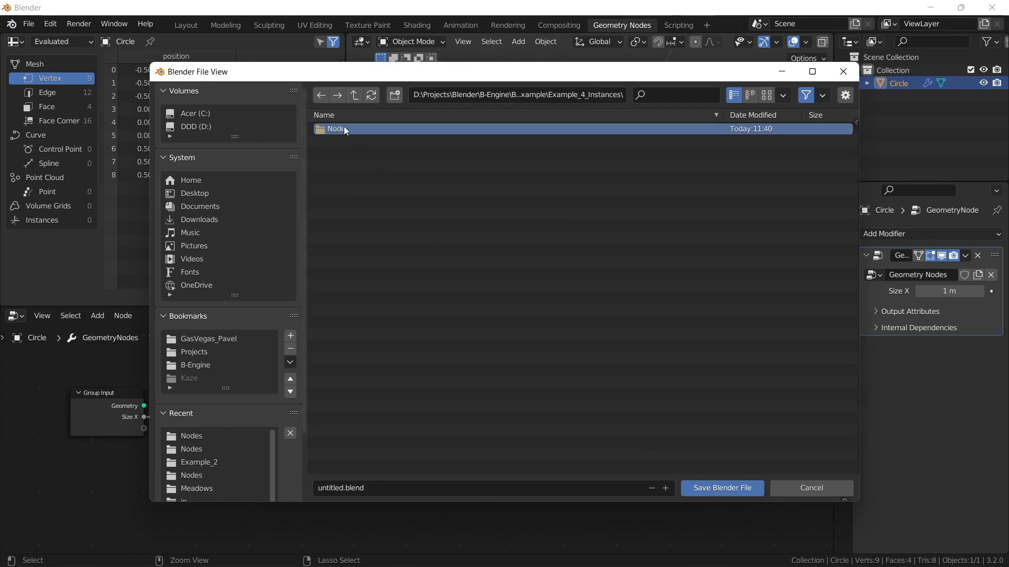
ctrl+click(351, 128)
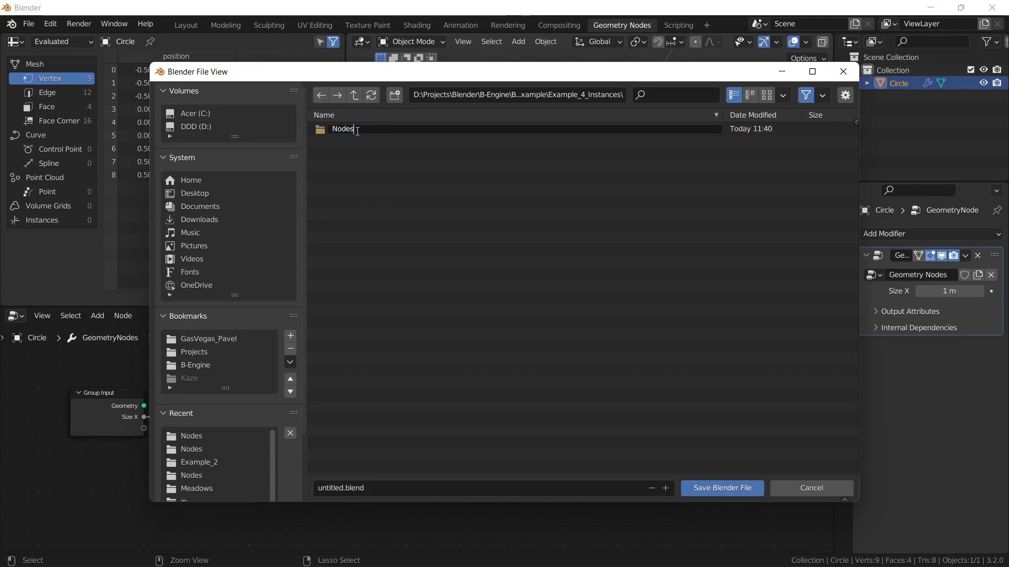
key(Return)
Save the Blender file as Instances.blend in the Nodes folder
double_click(348, 130)
click(370, 488)
key(BackSpace)
text(Instances)
key(Return)
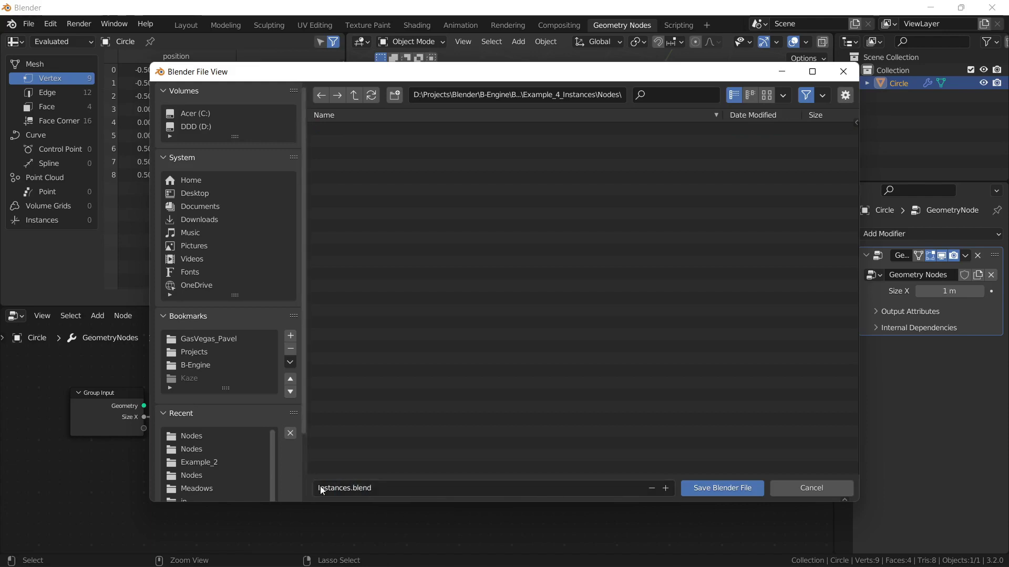
click(717, 487)
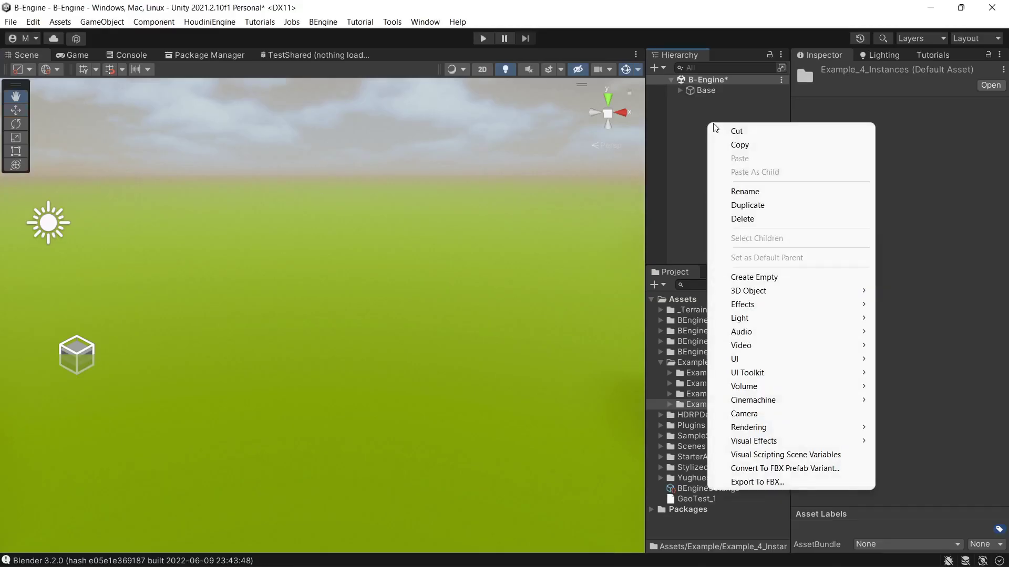
In Unity, create an empty GameObject at position 0, 0, 0 and move it along X to about 6.22
click(776, 277)
click(715, 169)
click(733, 103)
click(915, 123)
text(0)
key(Tab)
text(0)
key(Tab)
text(0)
drag(131, 362, 402, 360)
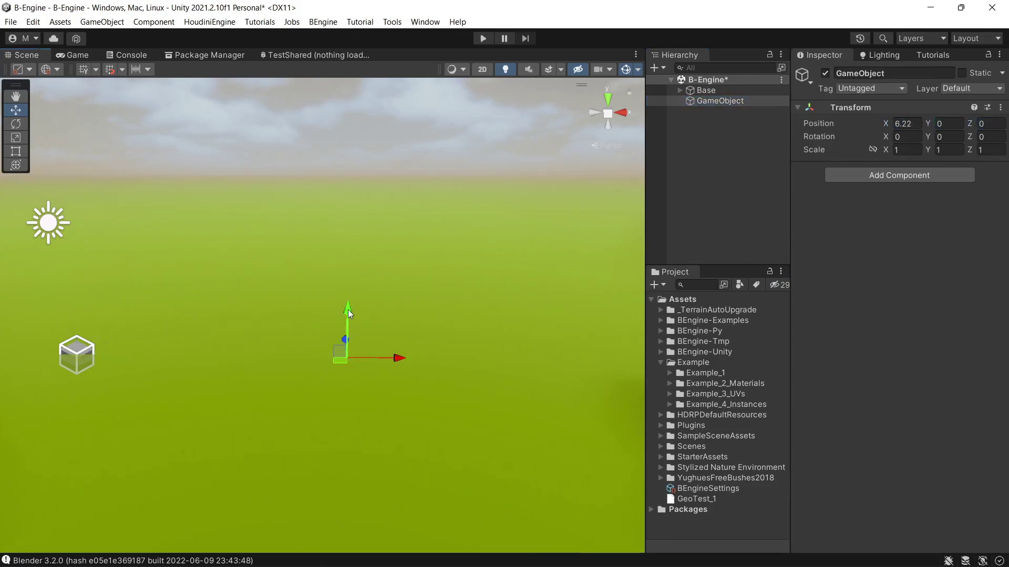
Add a B Engine Component to the GameObject and assign the Instances file from the Nodes folder as its Blend File
click(915, 177)
click(925, 220)
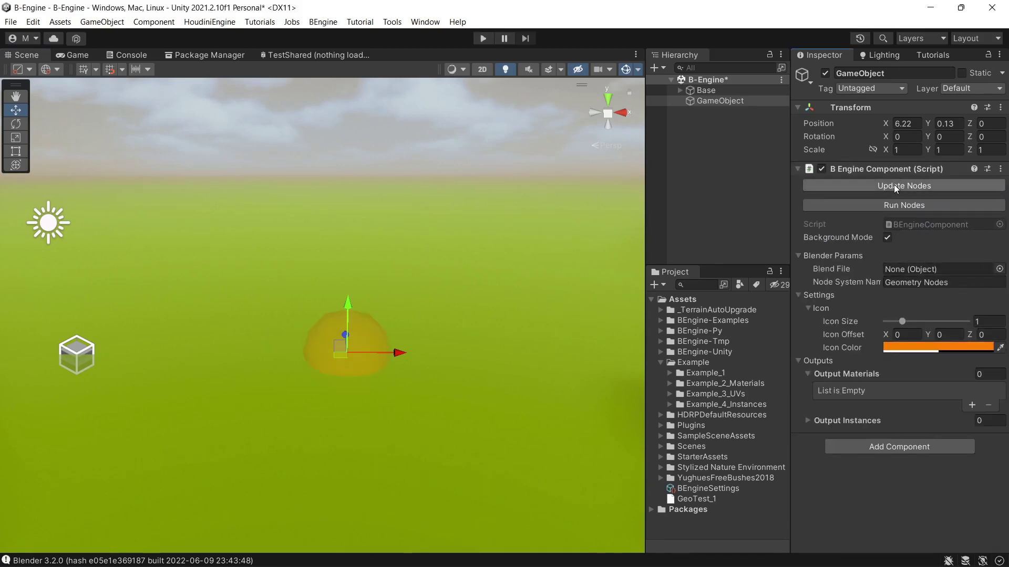
click(670, 404)
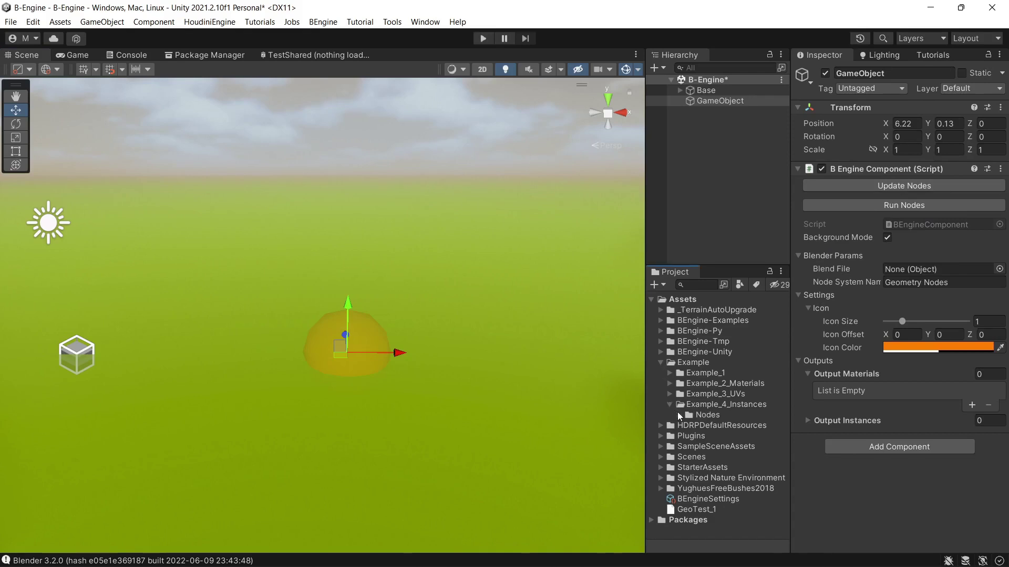
click(679, 415)
click(713, 426)
drag(713, 427, 902, 270)
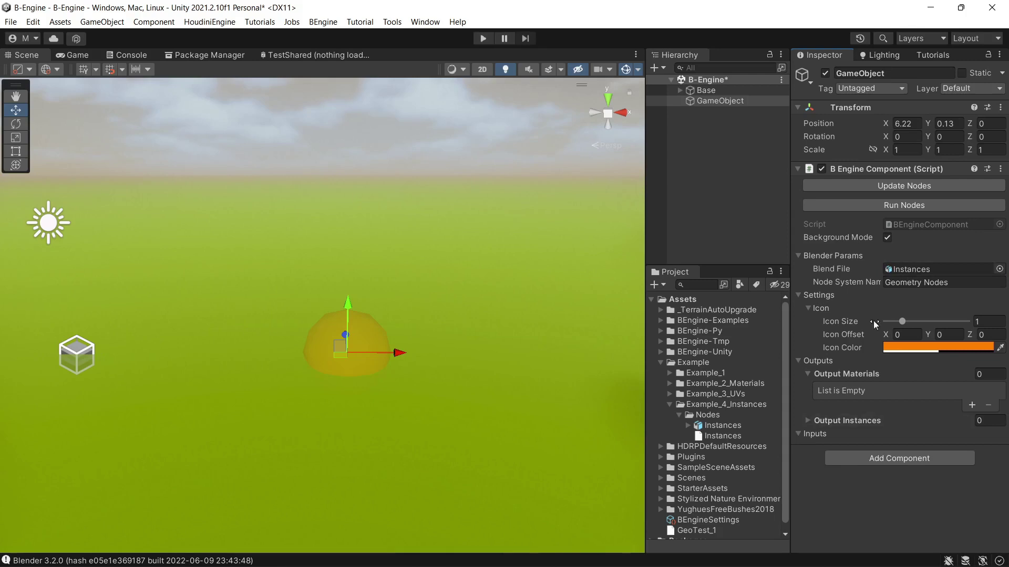
Update the component's nodes and inspect the generated Instances_Geometry Nodes text asset in the Nodes folder
click(931, 185)
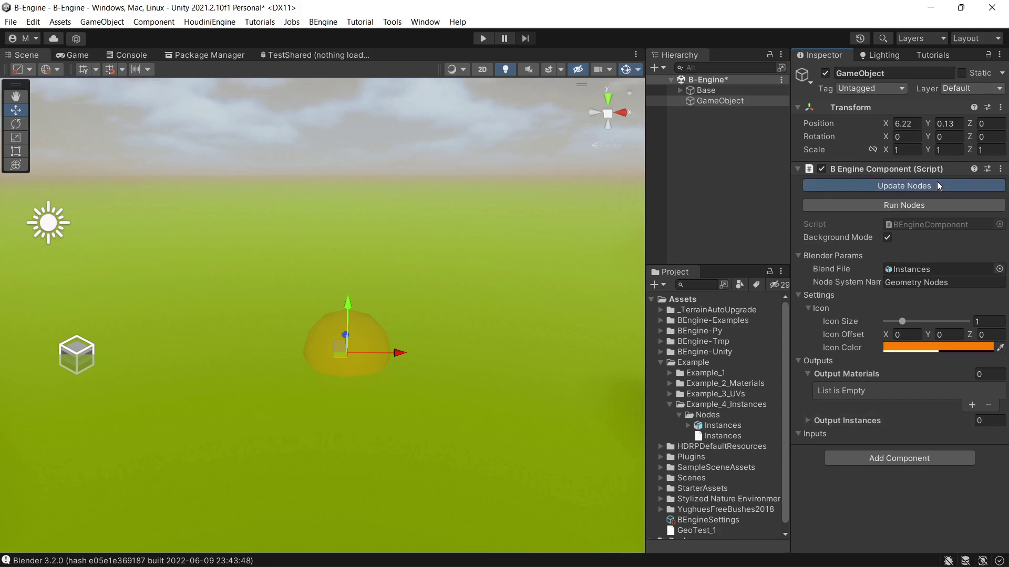
click(706, 416)
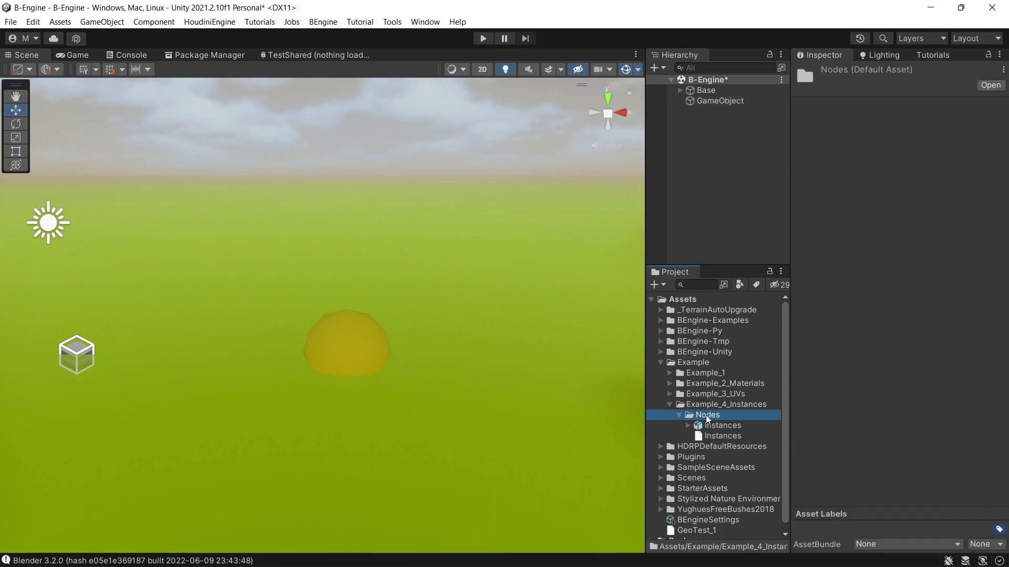
click(738, 448)
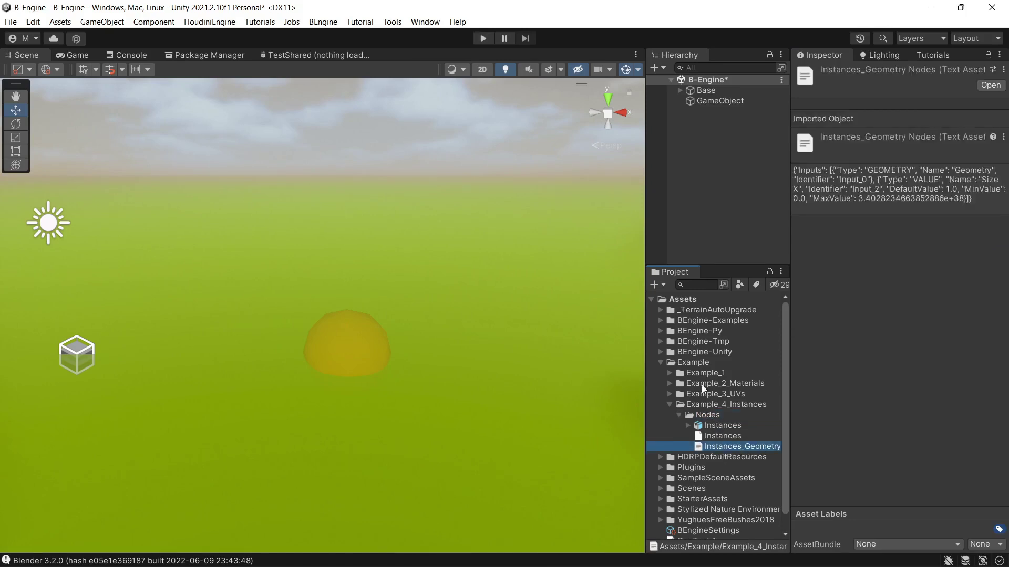
Reselect the GameObject and run its nodes to generate the grid in the scene
click(705, 405)
click(723, 102)
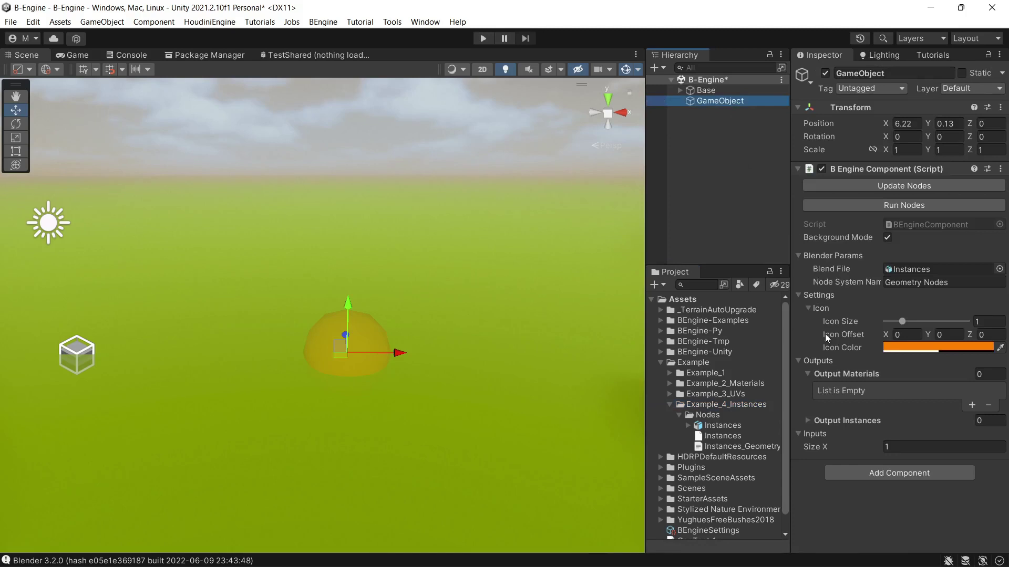
click(913, 205)
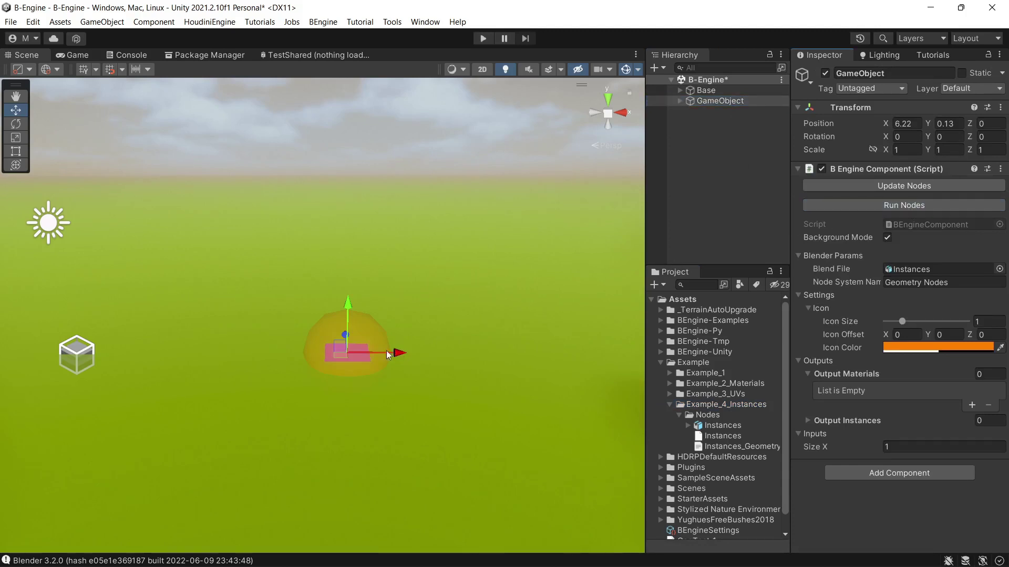
Shrink the B Engine component's icon to size 0.39 and raise its Y offset to about 6.94
right_drag(447, 333, 426, 340)
key(w)
key(s)
scroll(424, 338, up, 3)
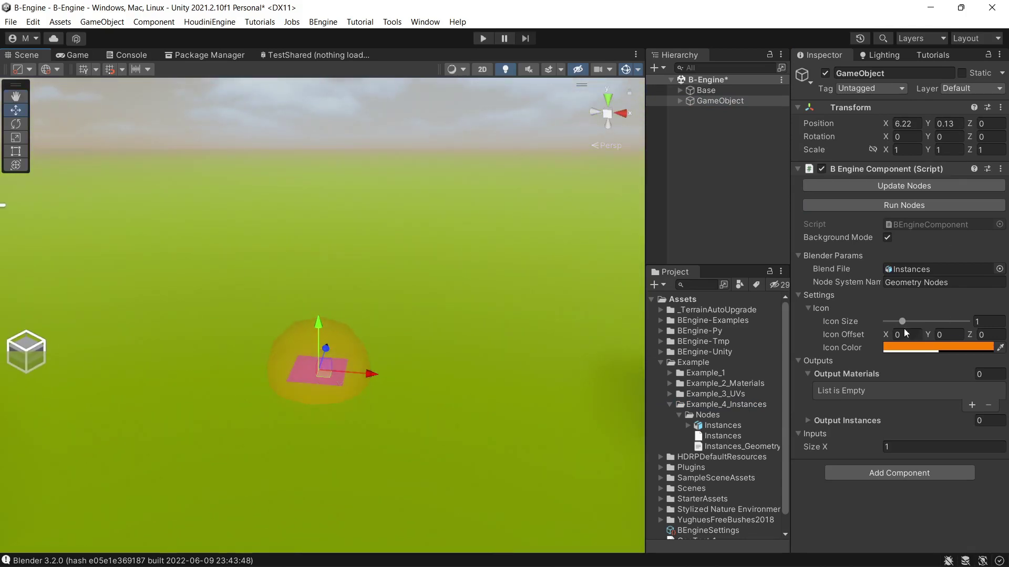
drag(902, 322, 21, 334)
right_drag(2, 314, 2, 315)
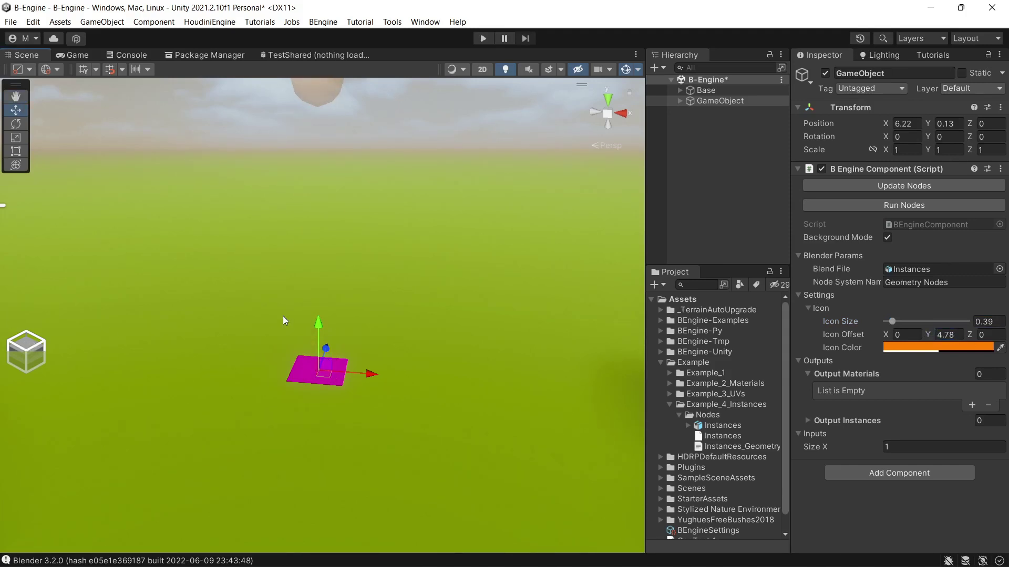
scroll(326, 308, down, 3)
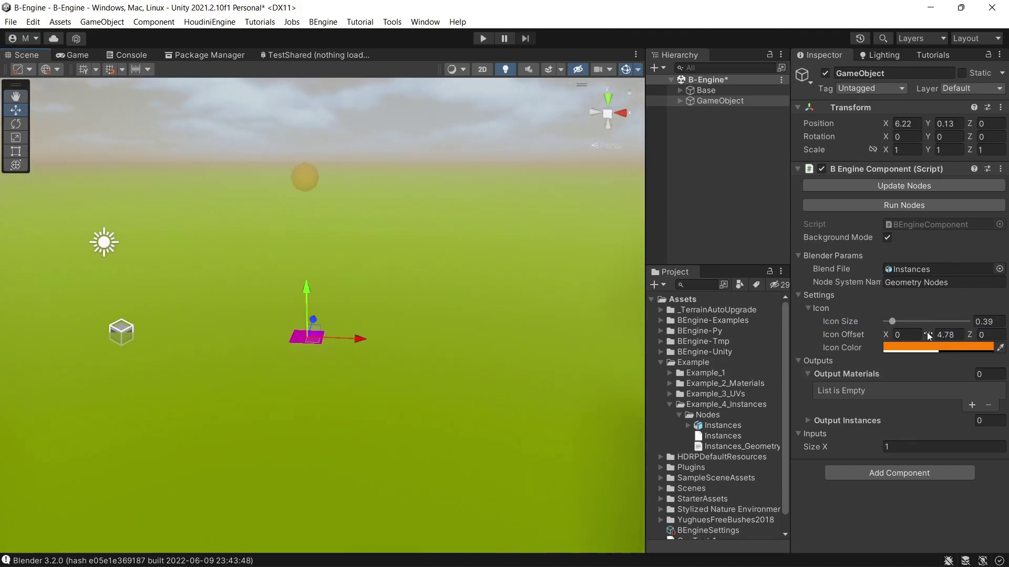
drag(927, 332, 956, 339)
right_drag(523, 290, 518, 313)
key(s)
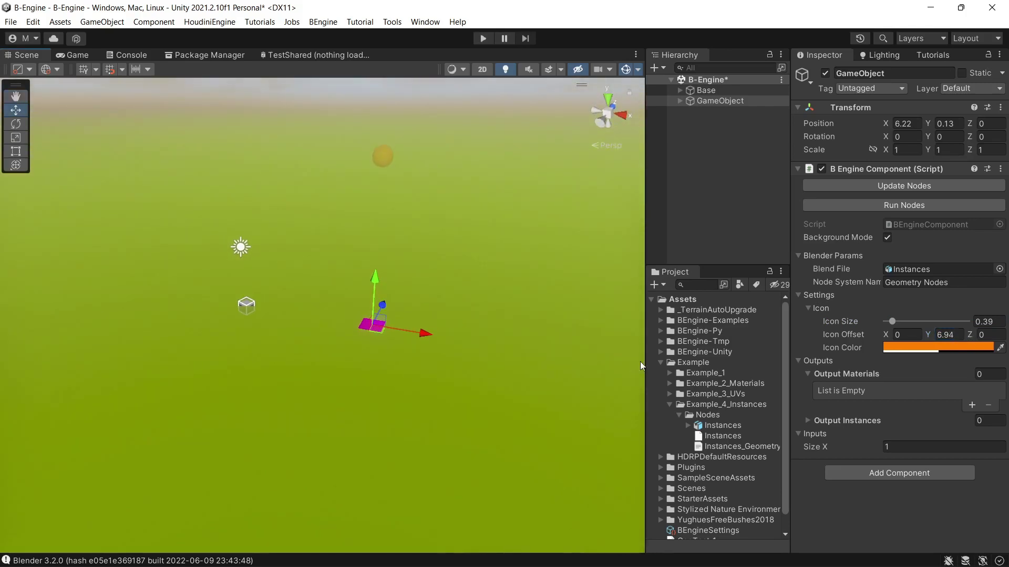
Set the component's Size X input to 50 and run its nodes to regenerate the grid
click(853, 449)
click(893, 206)
right_drag(419, 387, 398, 324)
key(e)
Move the GameObject across the ground to about X 29.7 and Z 5.72, clear of the base objects
drag(398, 324, 522, 330)
right_drag(522, 334, 495, 366)
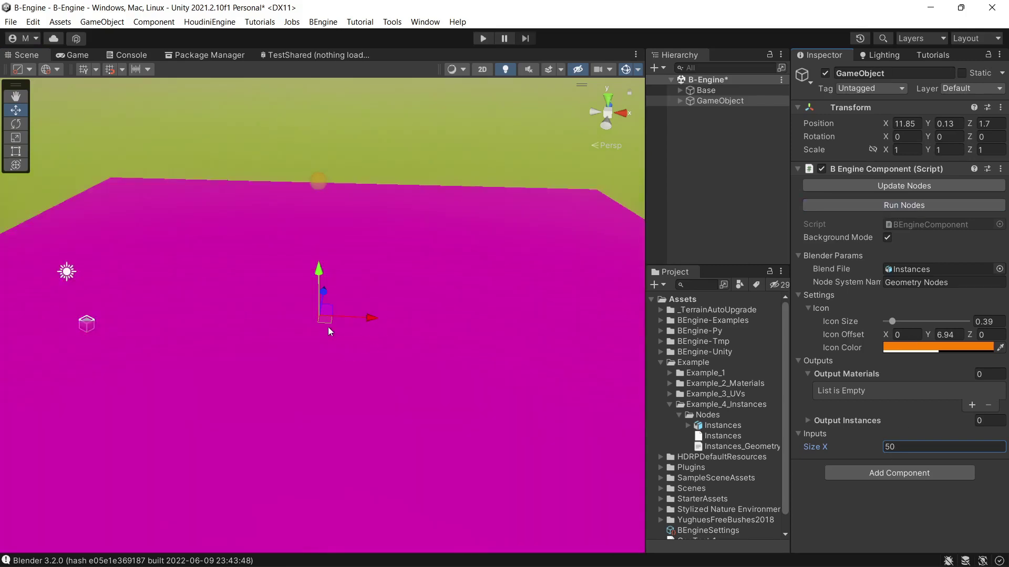
drag(326, 319, 640, 290)
right_drag(446, 327, 474, 324)
scroll(474, 324, up, 1)
alt+drag(473, 324, 373, 383)
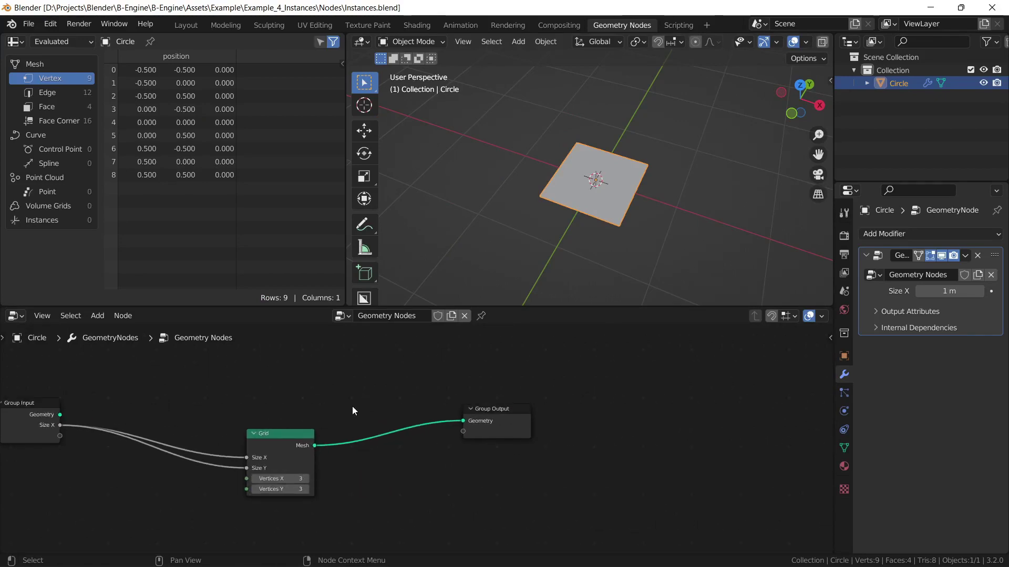
In Blender, move the Grid node lower and the Group Output node further right to make room between them
scroll(373, 374, down, 4)
middle_drag(362, 381, 371, 408)
drag(322, 445, 310, 485)
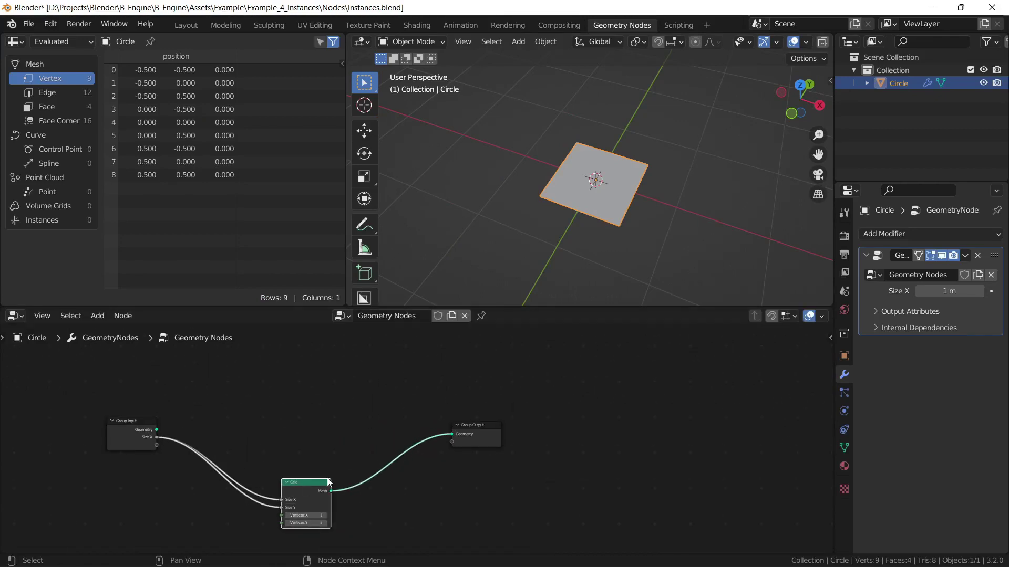
scroll(400, 459, up, 1)
middle_drag(377, 447, 273, 440)
drag(389, 418, 567, 412)
middle_drag(419, 443, 414, 389)
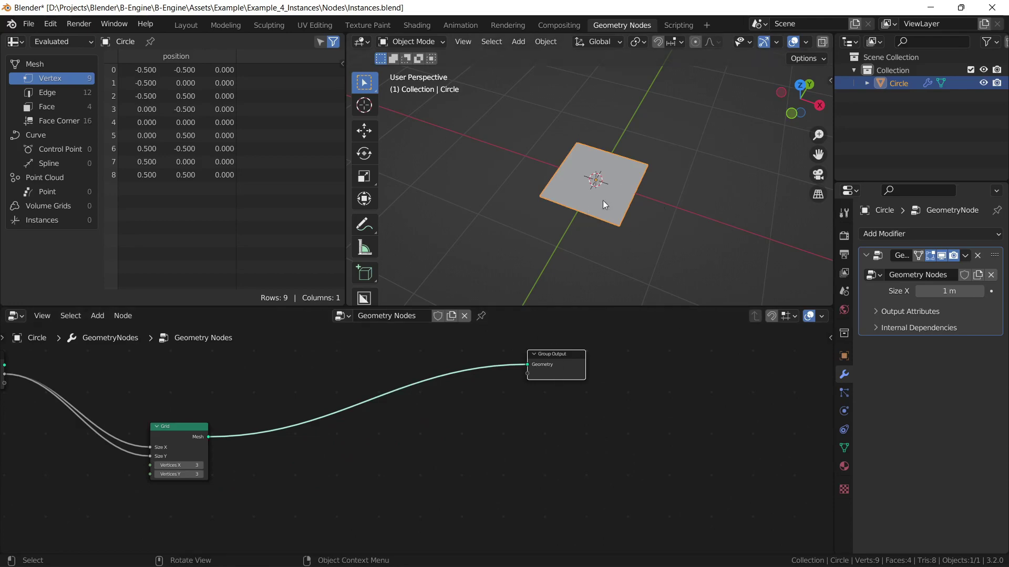
Add an Instance on Points node in the space between the Grid and Group Output nodes
scroll(359, 427, up, 2)
key(shift+a)
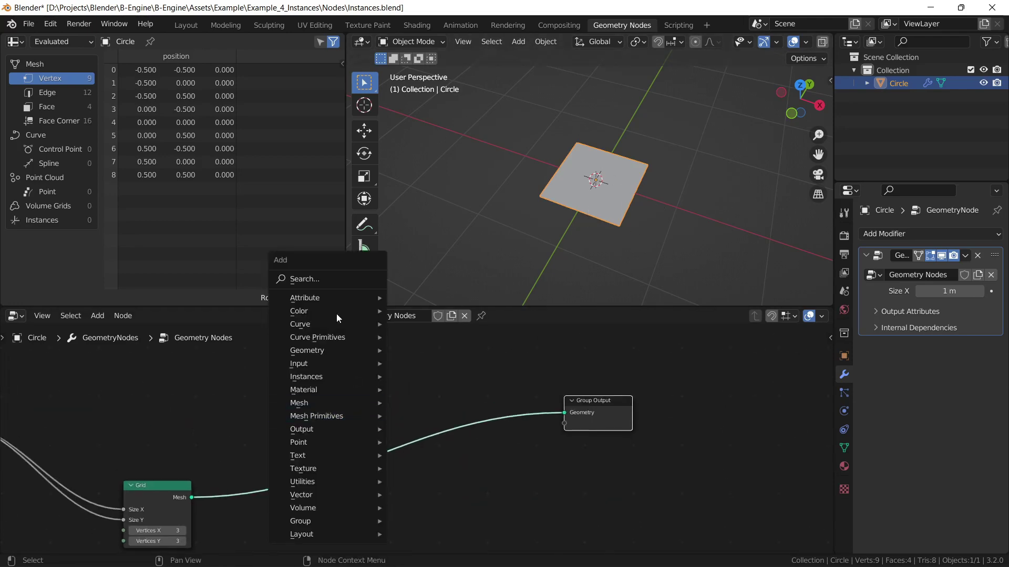
click(334, 279)
text(points)
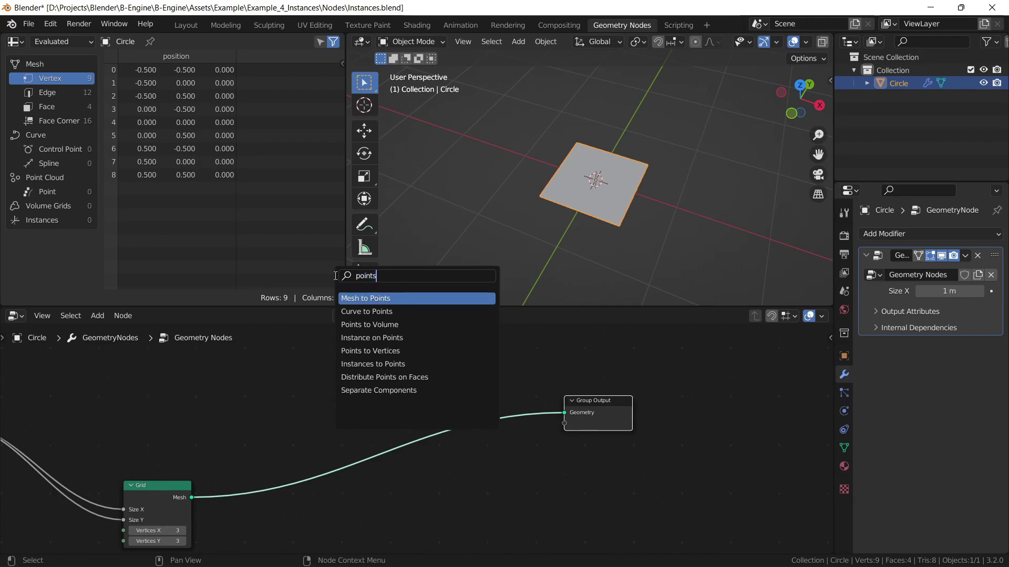
click(376, 339)
click(481, 502)
middle_drag(480, 502, 417, 440)
scroll(417, 440, down, 1)
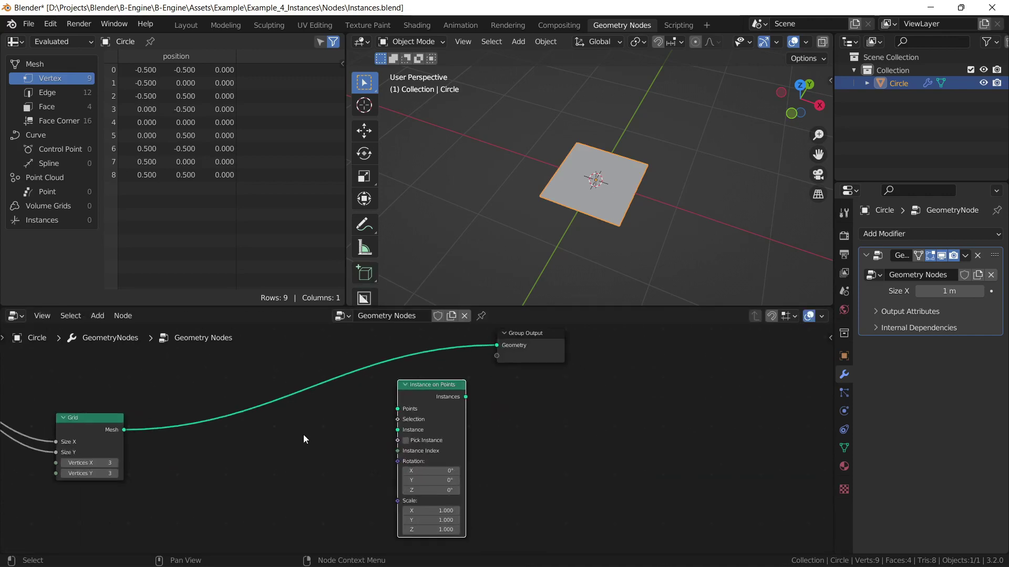
Insert a Distribute Points on Faces node on the link between the Grid and Group Output nodes
key(shift+a)
click(272, 294)
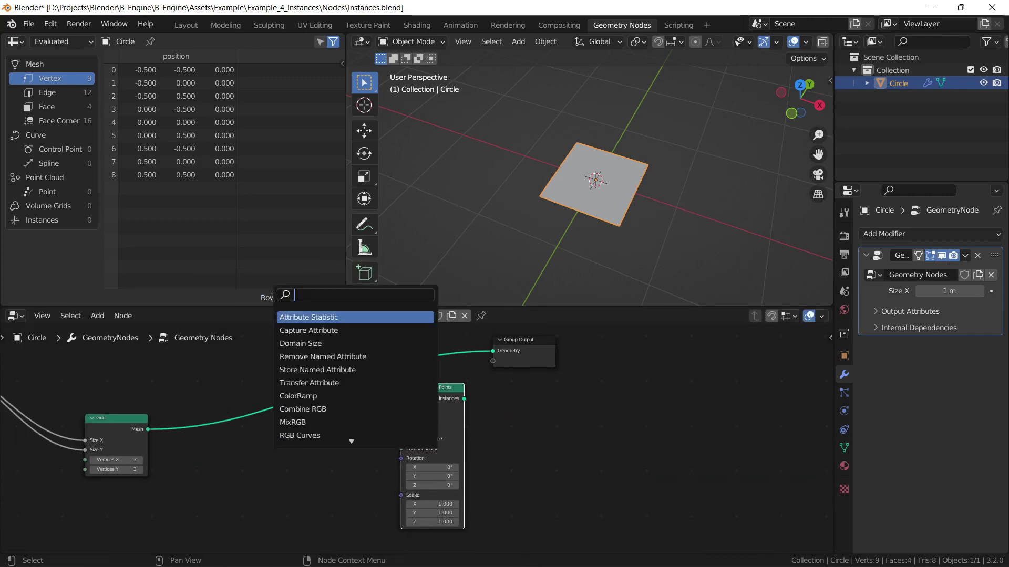
text(points)
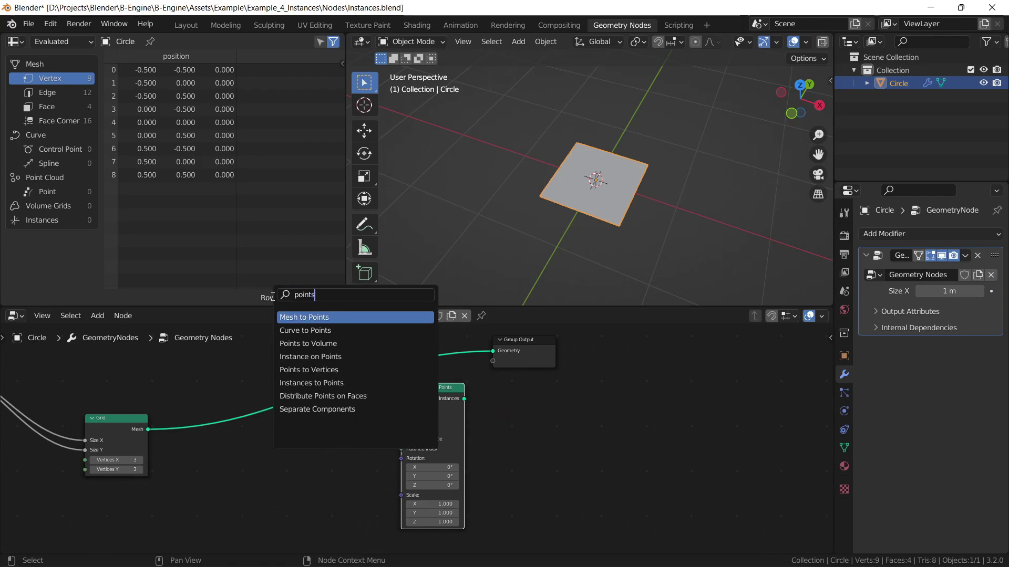
key(Down)
key(Down)
key(Down)
key(Down)
key(Down)
key(Down)
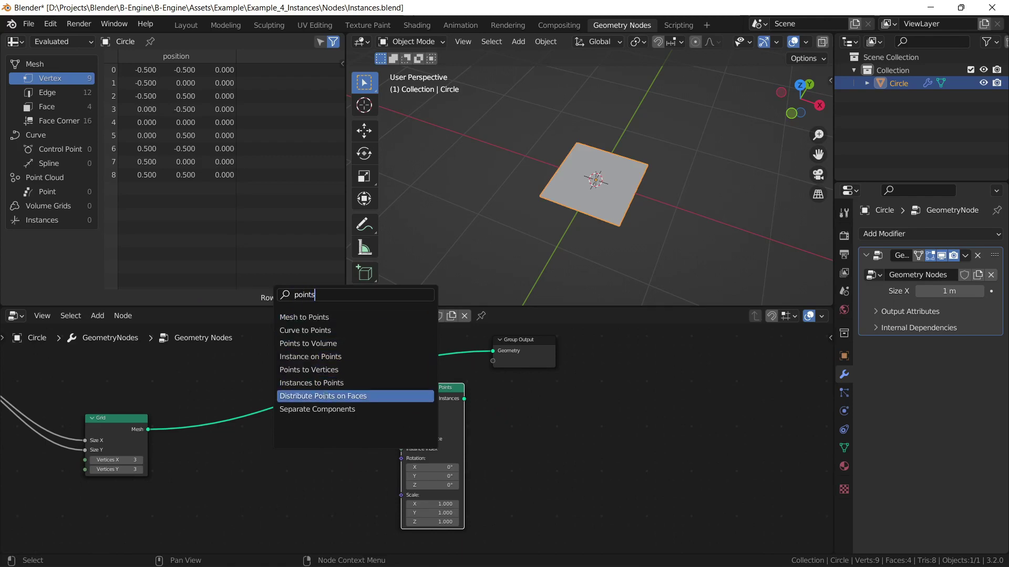
key(Return)
click(300, 484)
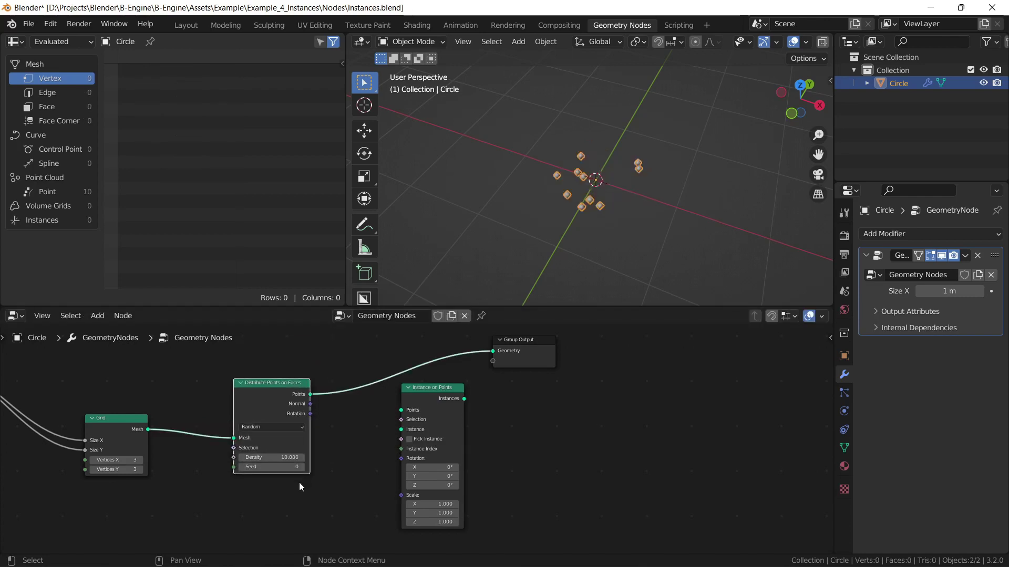
middle_drag(598, 163, 617, 163)
scroll(618, 163, down, 1)
scroll(257, 461, up, 1)
Expose the Distribute Points on Faces node's Density and Seed as Group Input parameters
middle_drag(221, 465, 540, 481)
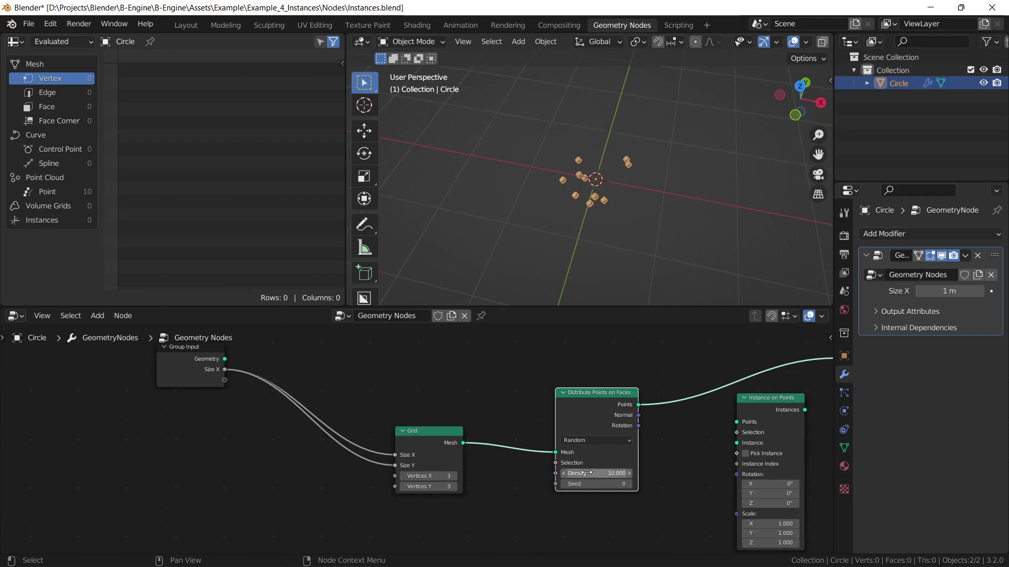
drag(555, 474, 225, 380)
drag(556, 484, 225, 391)
middle_drag(565, 460, 249, 462)
scroll(466, 450, up, 3)
scroll(441, 445, down, 3)
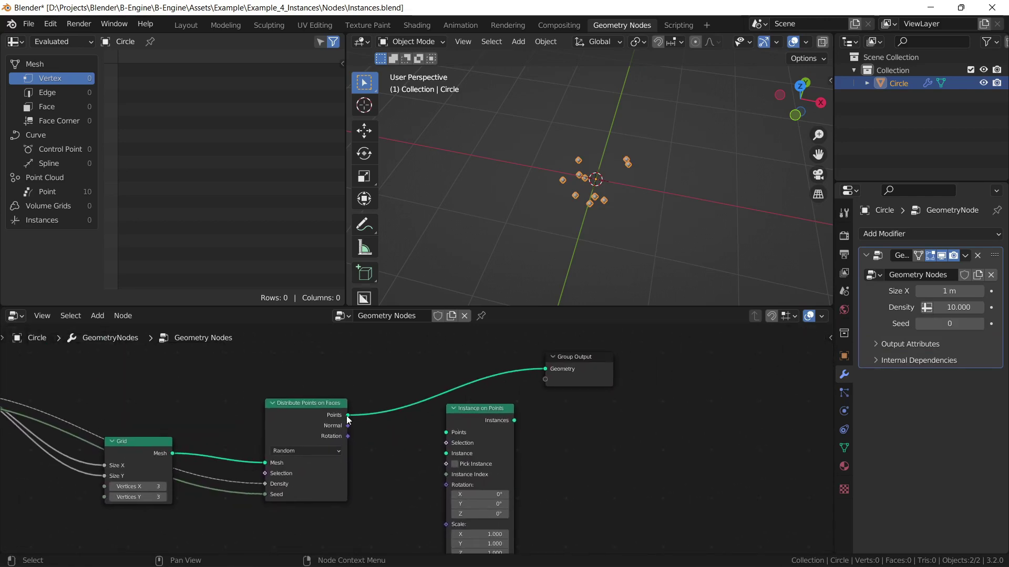
Link the distributed Points into Instance on Points and its Instances output to the Group Output geometry, spacing the nodes further apart
drag(348, 415, 447, 432)
middle_drag(517, 423, 407, 423)
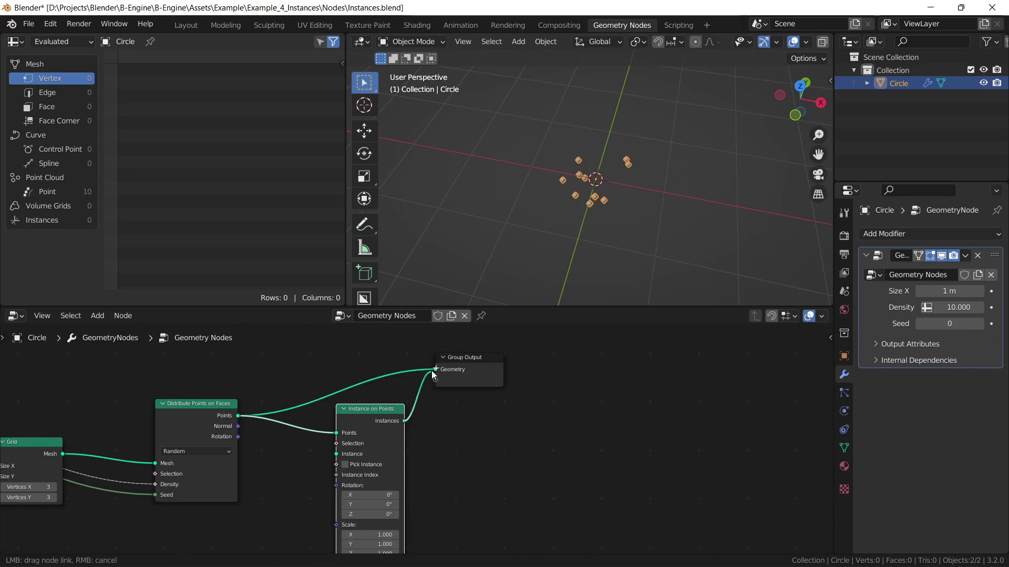
scroll(452, 370, down, 2)
drag(433, 370, 650, 372)
drag(389, 396, 509, 396)
Add an Ico Sphere node and connect its Mesh to the Instance input of Instance on Points
middle_drag(351, 478, 364, 407)
key(shift+a)
mouse_move(375, 424)
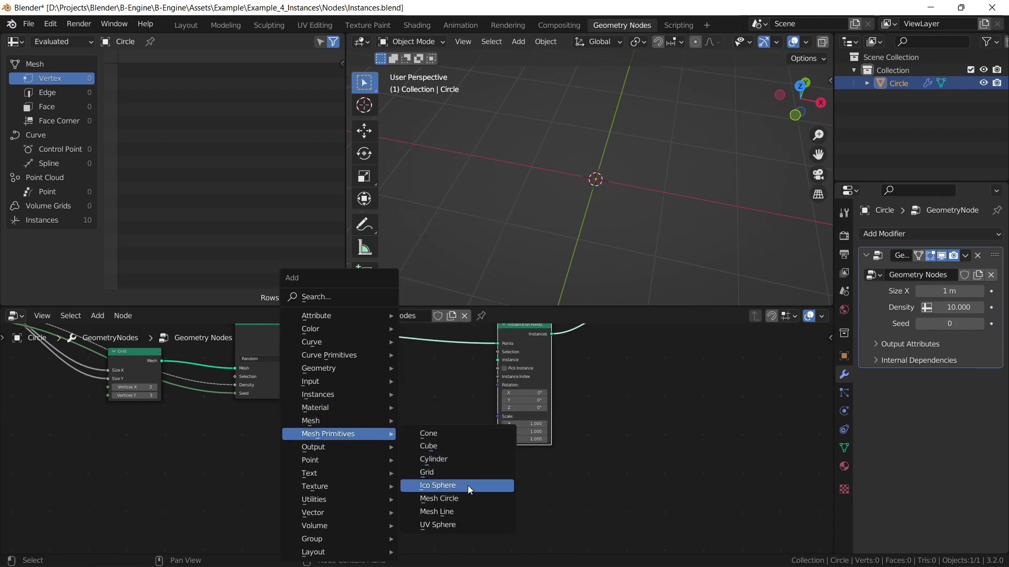
click(468, 486)
click(357, 451)
drag(412, 464, 496, 371)
scroll(452, 388, up, 2)
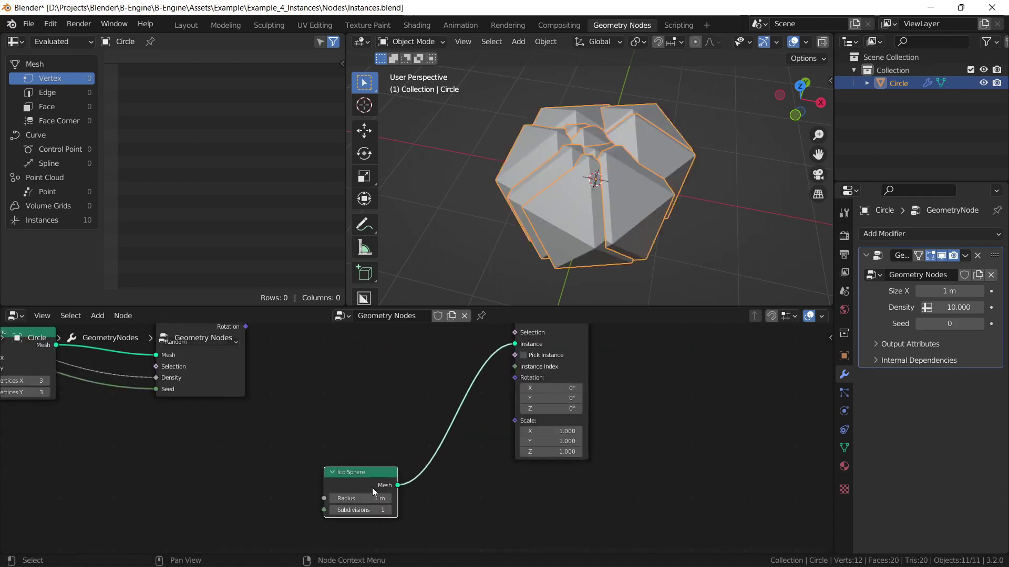
Set the Ico Sphere's radius to 0.1 m and save the Instances blend file
click(363, 494)
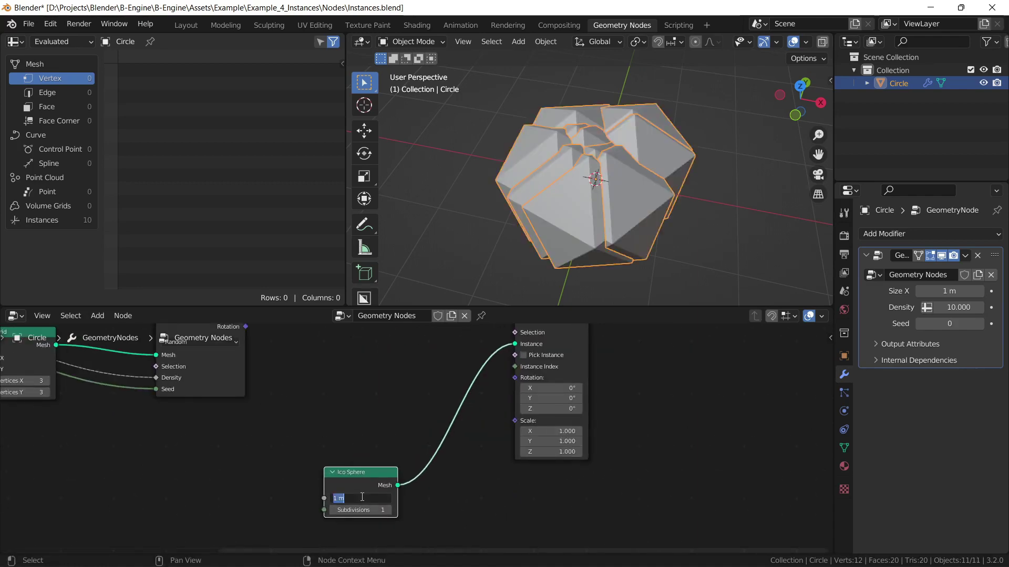
text(0.1)
key(Return)
middle_drag(568, 249, 623, 229)
scroll(628, 209, down, 3)
key(ctrl+s)
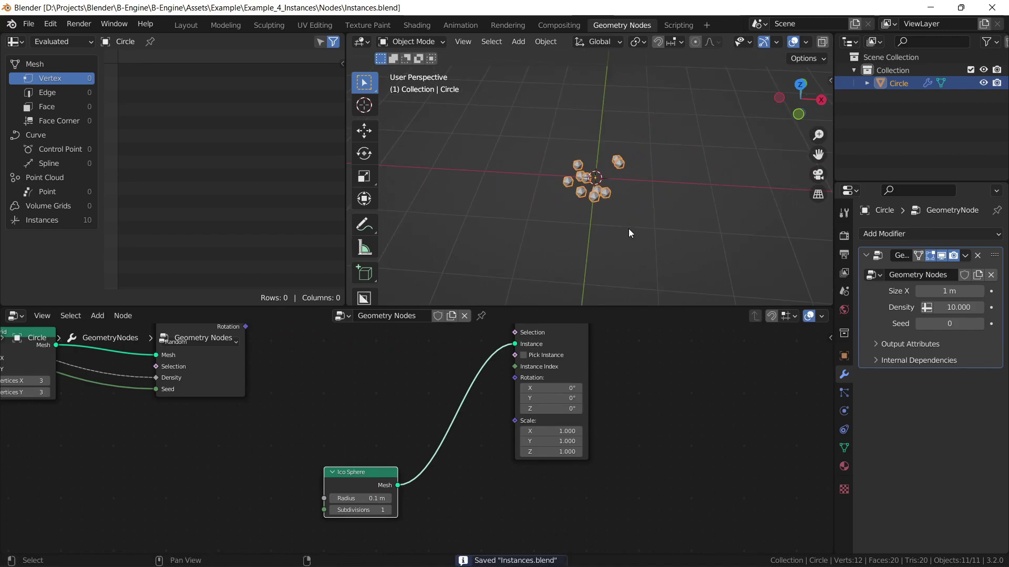
Switch to Unity, rerun the component's nodes and inspect the scattered ico spheres up close
key(alt+Tab)
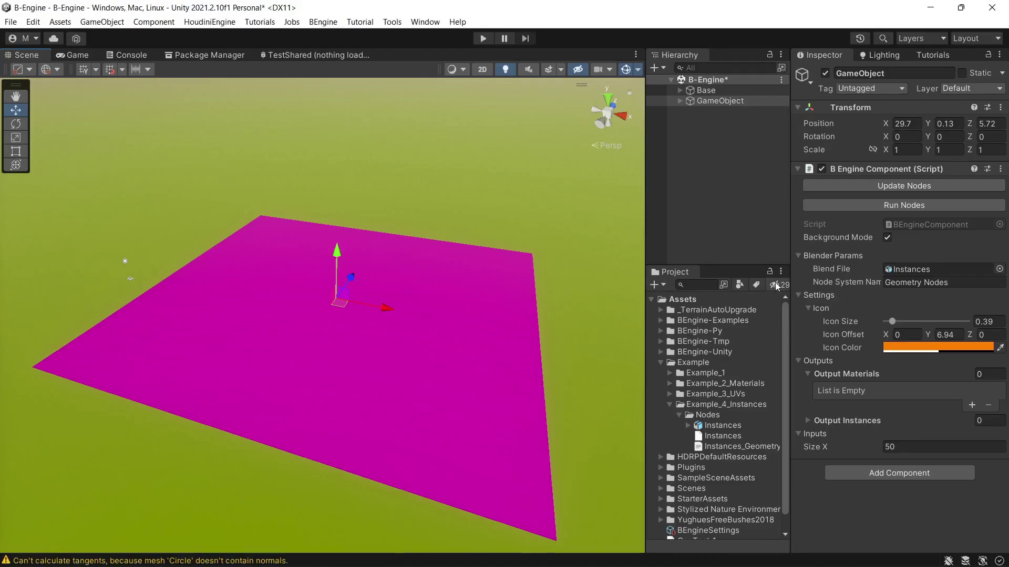
alt+drag(462, 266, 449, 255)
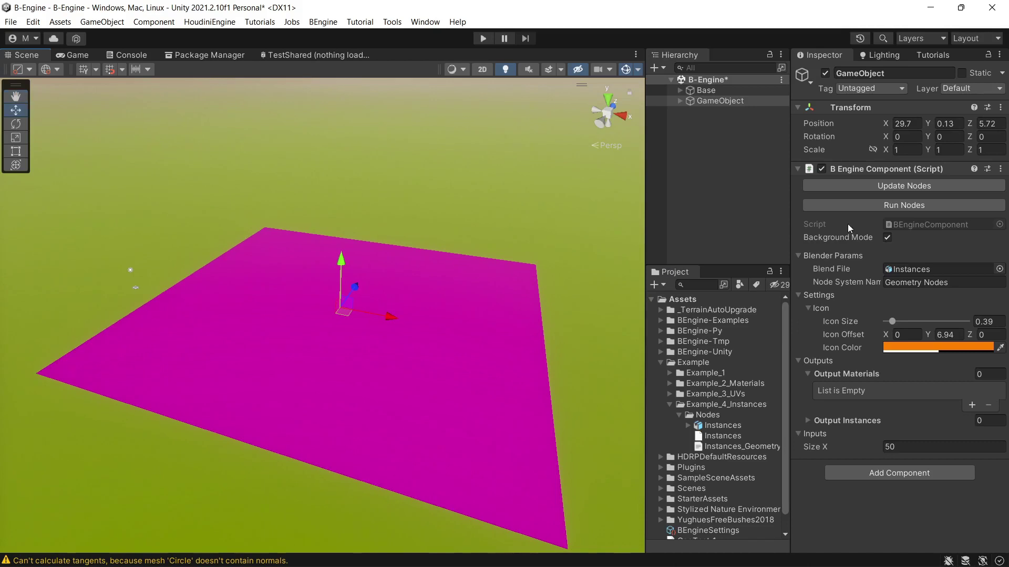
click(893, 206)
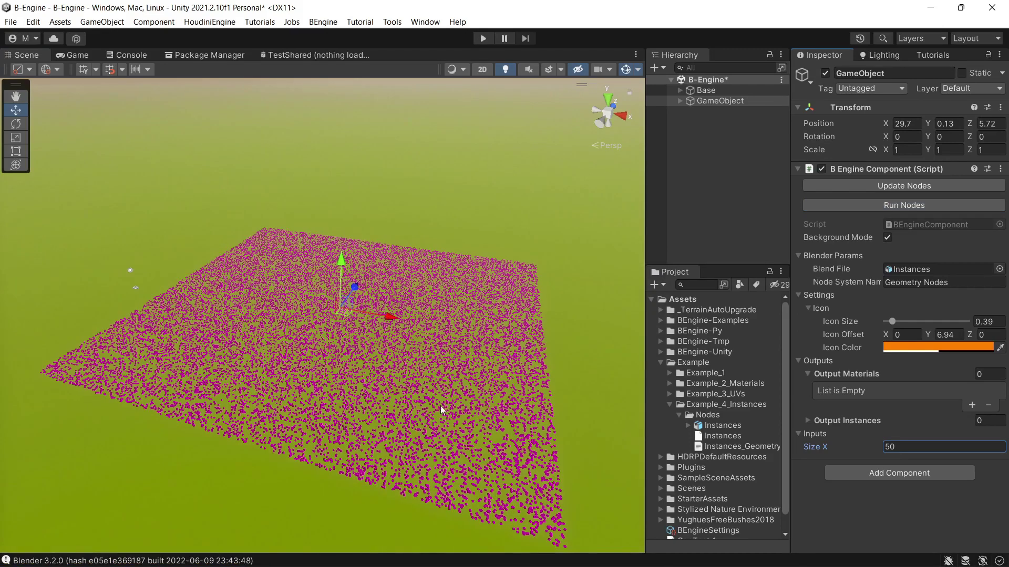
right_drag(403, 307, 412, 360)
key(w)
scroll(409, 353, up, 3)
key(w)
scroll(412, 360, down, 6)
scroll(411, 362, down, 8)
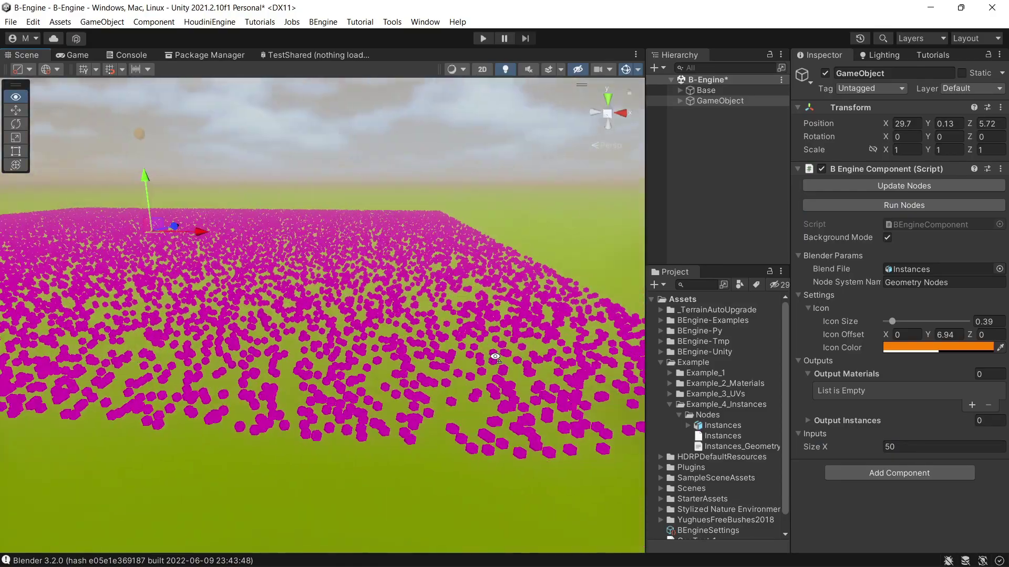
alt+drag(357, 331, 704, 464)
Update the component's nodes to load the new inputs and rerun them with Density set to 1
click(864, 185)
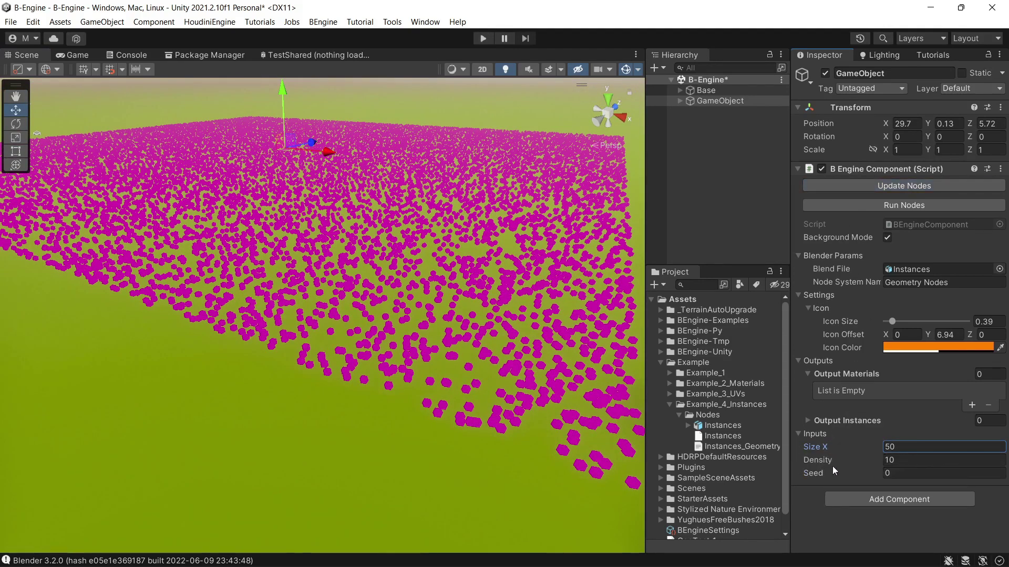
click(894, 460)
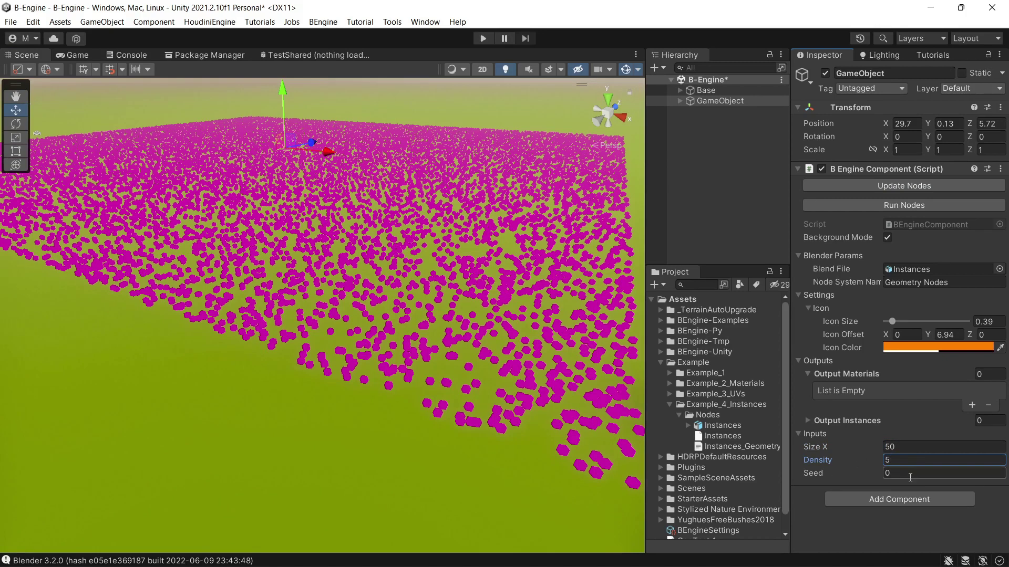
click(888, 205)
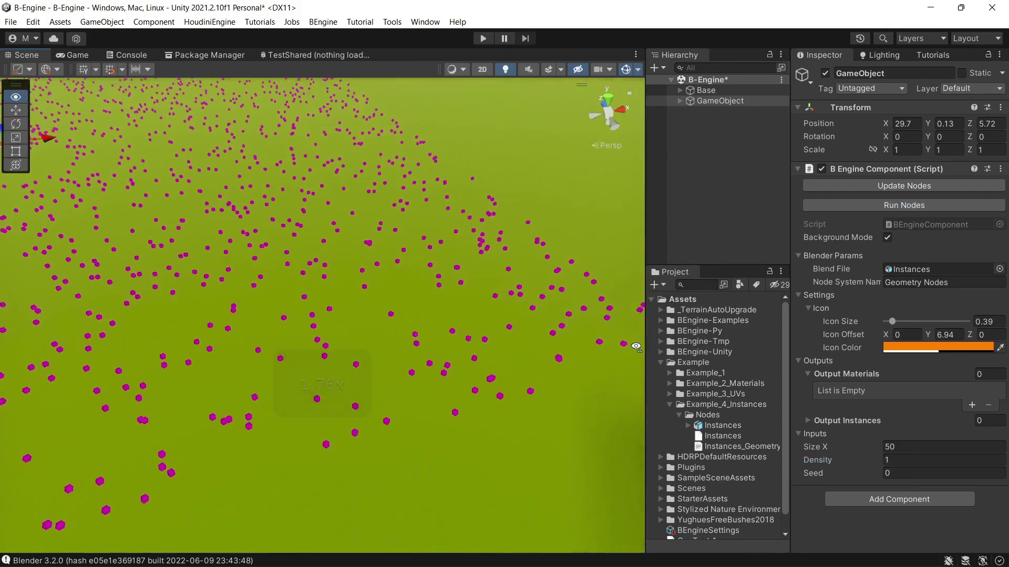
right_drag(583, 329, 529, 294)
key(q)
key(w)
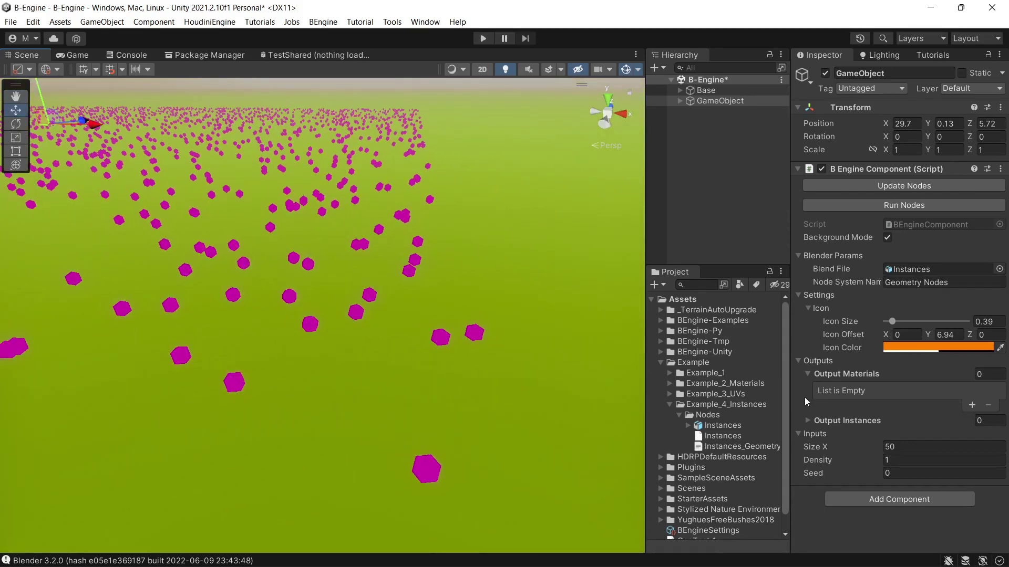
Add an output material slot to the component and create a material named Insta in the Example_4_Instances folder
click(971, 406)
click(710, 405)
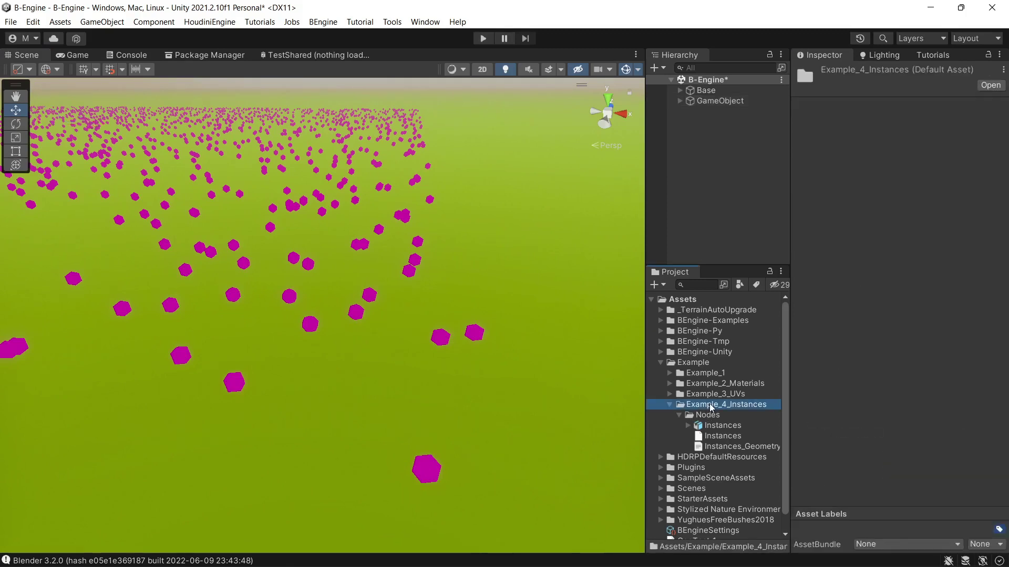
right_click(709, 405)
mouse_move(746, 56)
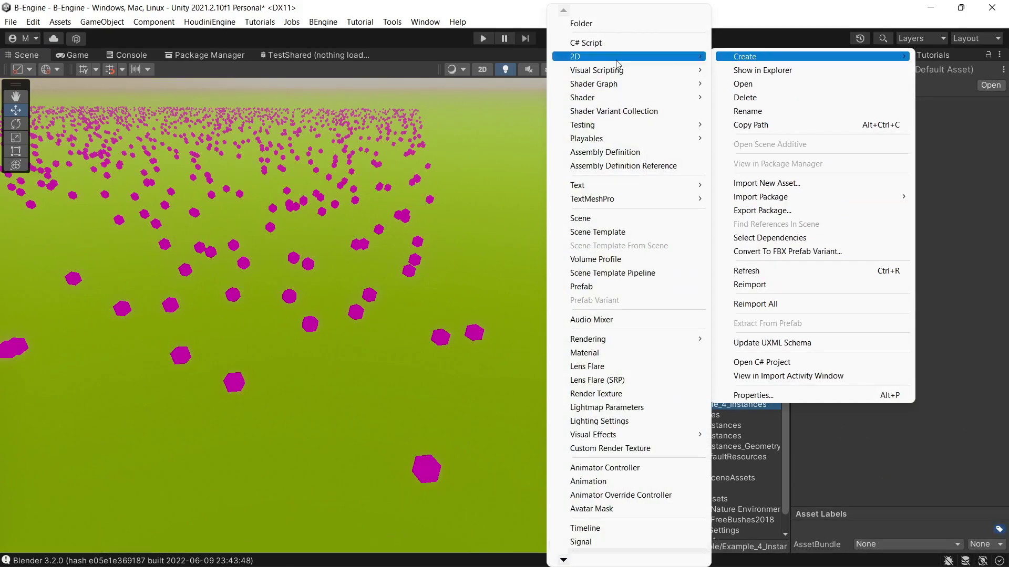
click(584, 353)
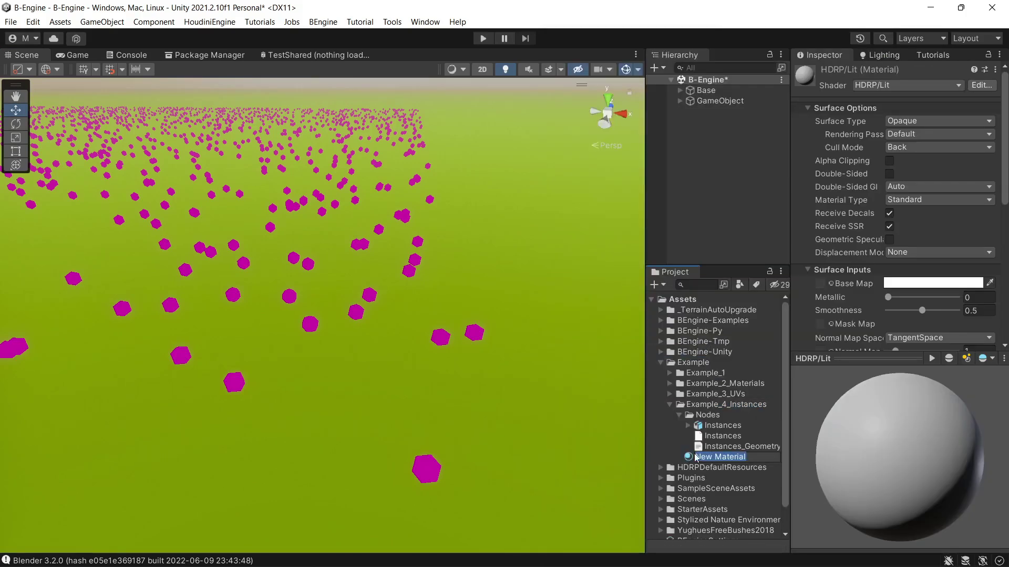
text(Insta)
key(Return)
Assign the Insta material to Element 0 of the GameObject's Output Materials and rerun the nodes
click(720, 100)
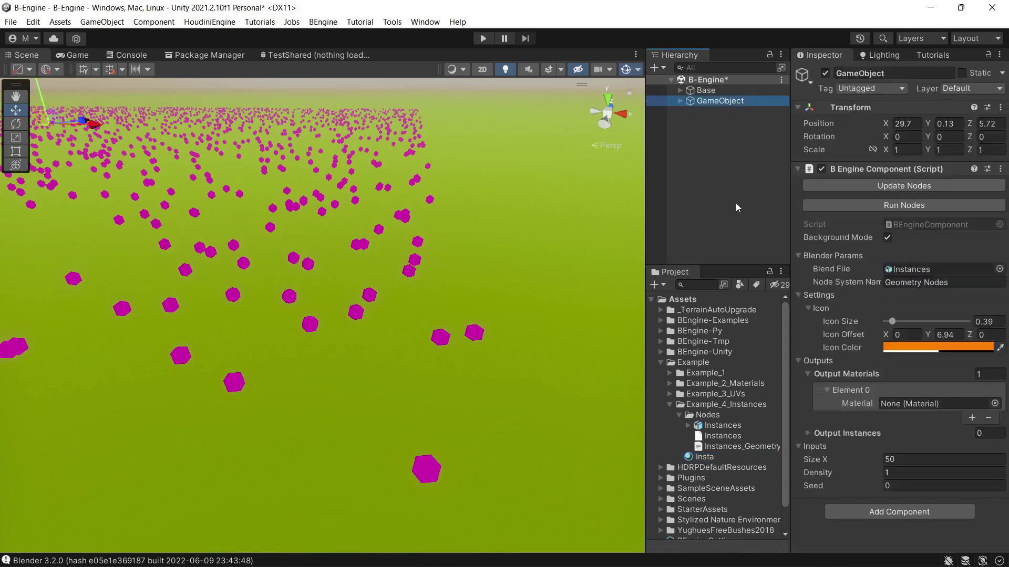
drag(704, 463, 909, 407)
click(926, 207)
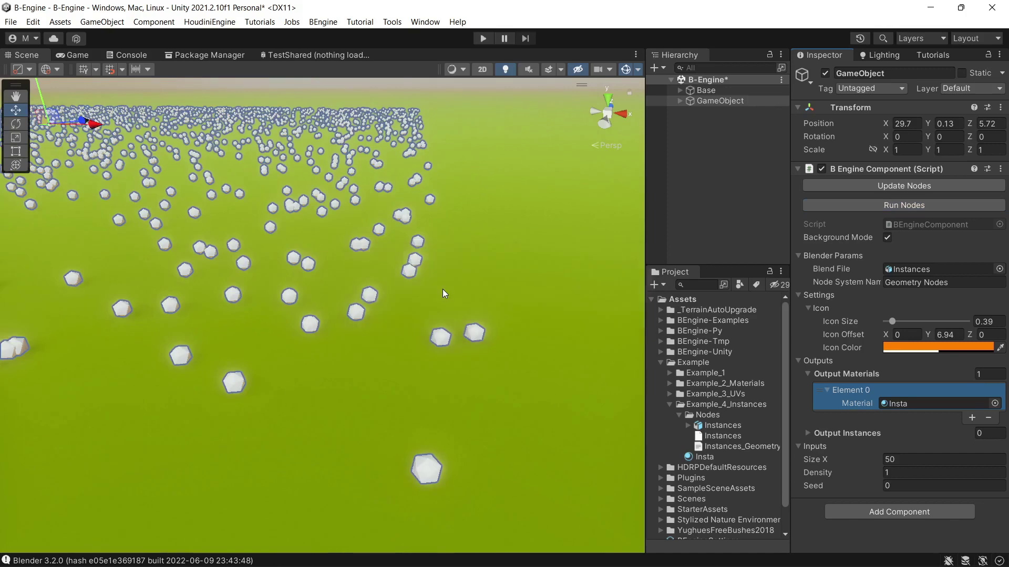
Examine the scattered ico spheres with the Insta material up close and from farther away in the scene
right_drag(443, 289, 401, 169)
scroll(381, 247, up, 3)
key(s)
click(414, 201)
click(400, 162)
right_drag(384, 289, 415, 337)
key(q)
scroll(372, 302, down, 3)
key(w)
scroll(370, 303, down, 2)
scroll(457, 344, down, 8)
scroll(462, 349, down, 1)
scroll(346, 432, down, 1)
scroll(415, 362, down, 1)
Switch to Blender and move the Ico Sphere node farther away from the instancing node to make room between them
key(alt+Tab)
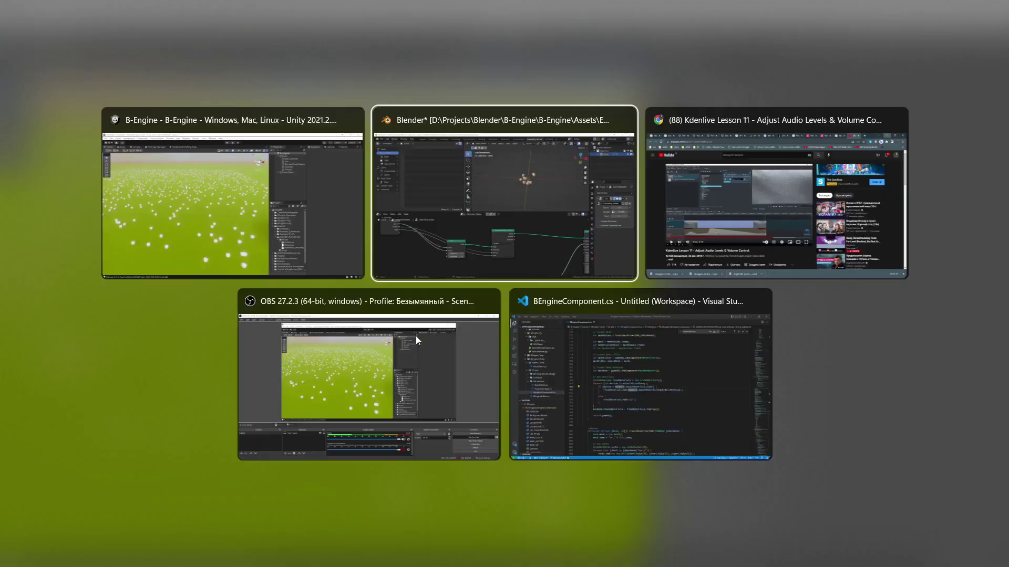
middle_drag(607, 439, 697, 397)
middle_drag(534, 528, 274, 454)
scroll(406, 475, up, 2)
drag(407, 477, 235, 500)
middle_drag(398, 468, 481, 447)
Insert a Store Named Attribute node on the link between the Ico Sphere's Mesh output and the instancing node's Instance input
key(shift+a)
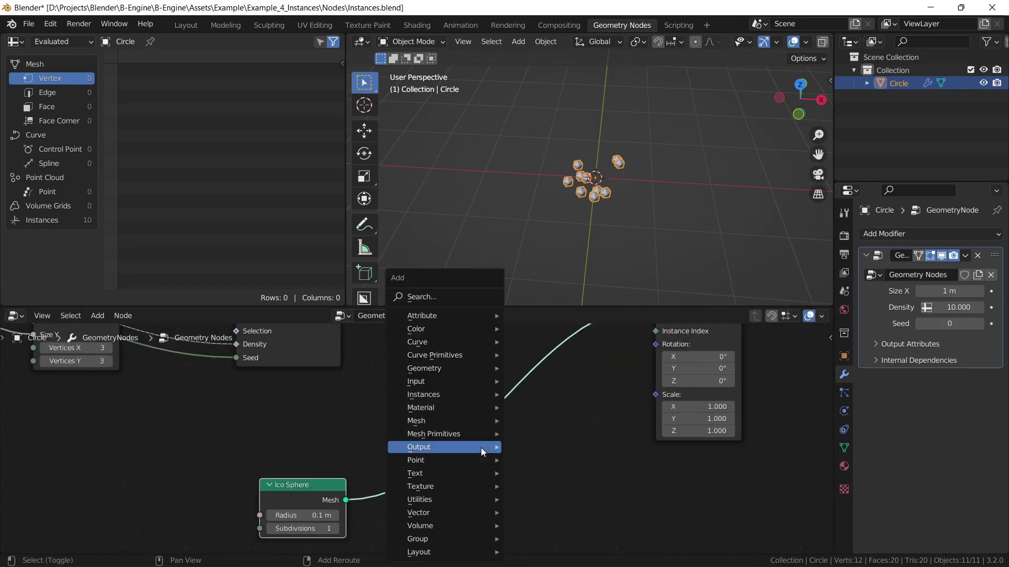
click(442, 296)
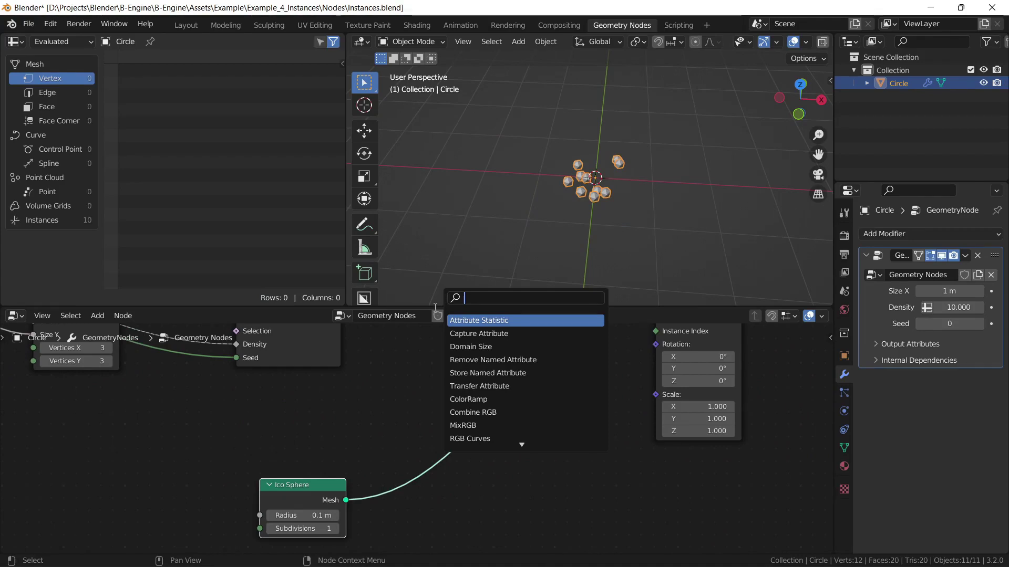
key(Escape)
key(shift+a)
mouse_move(433, 318)
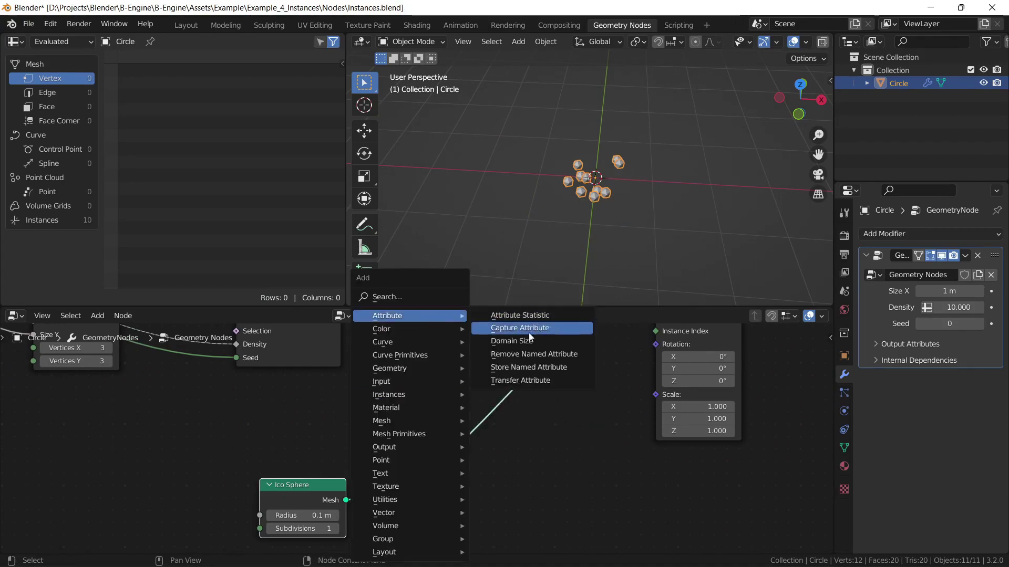
click(526, 374)
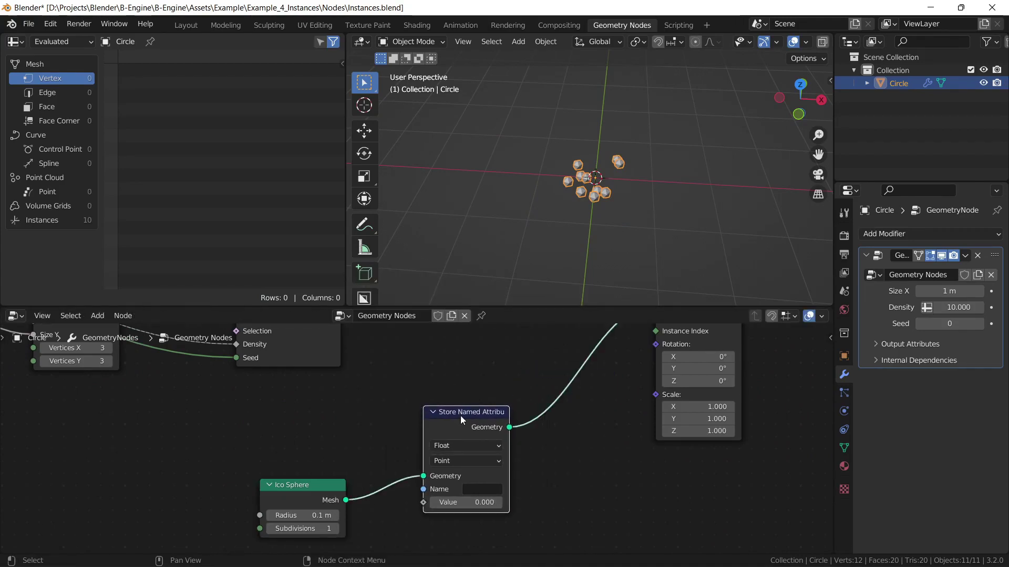
click(559, 400)
Set the Store Named Attribute node's Name to be_instance and widen the node so the full name fits
scroll(483, 472, up, 1)
click(496, 472)
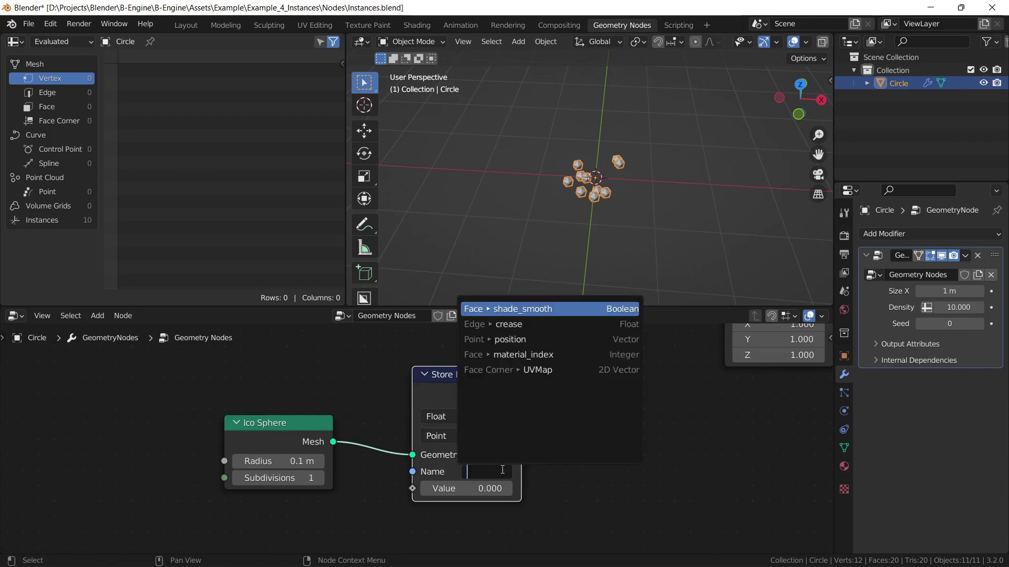
text(be_in)
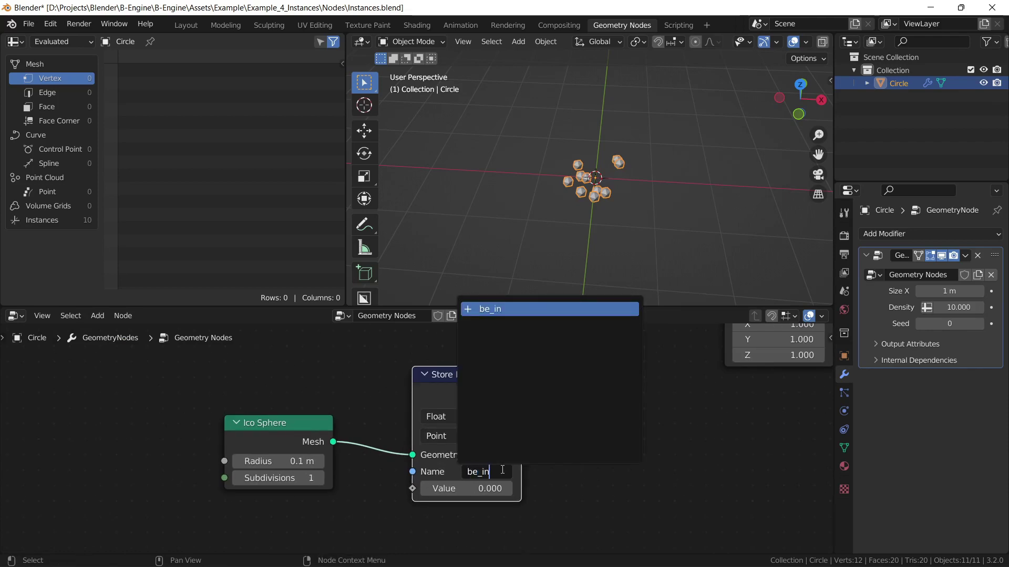
text(stance)
key(Return)
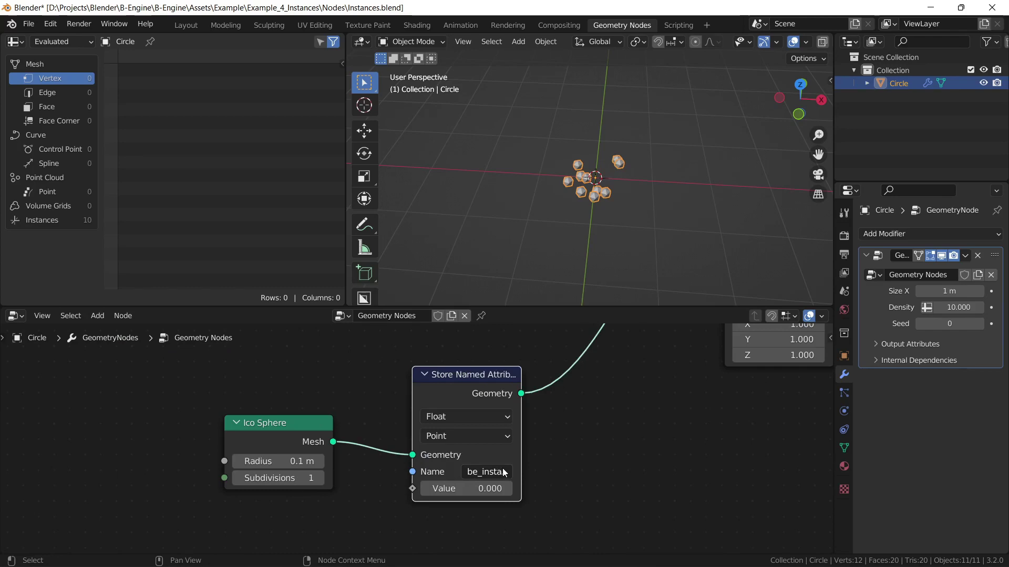
drag(520, 466, 602, 466)
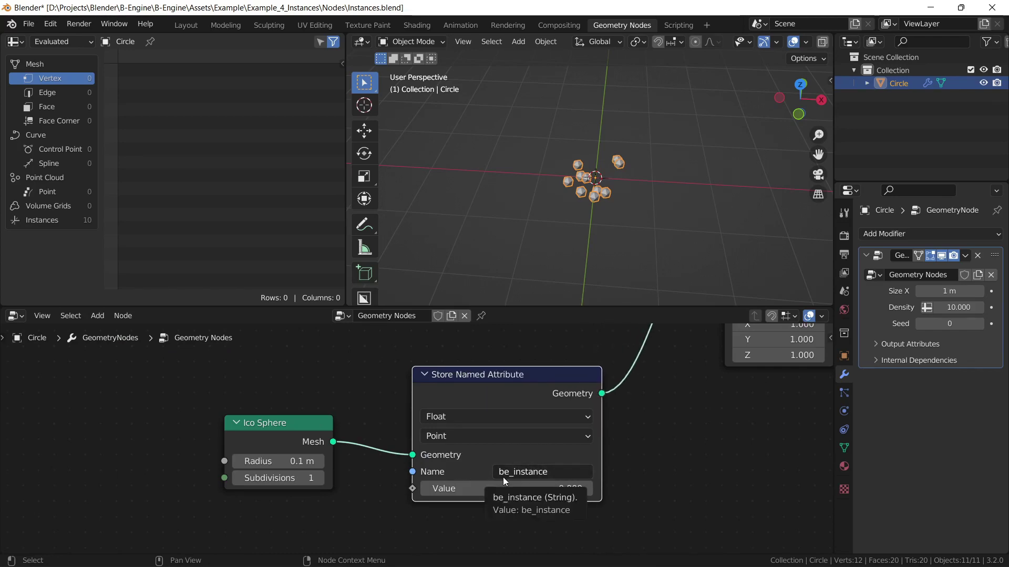
Give the Store Named Attribute node a custom golden-yellow color and hide the node properties again
click(827, 339)
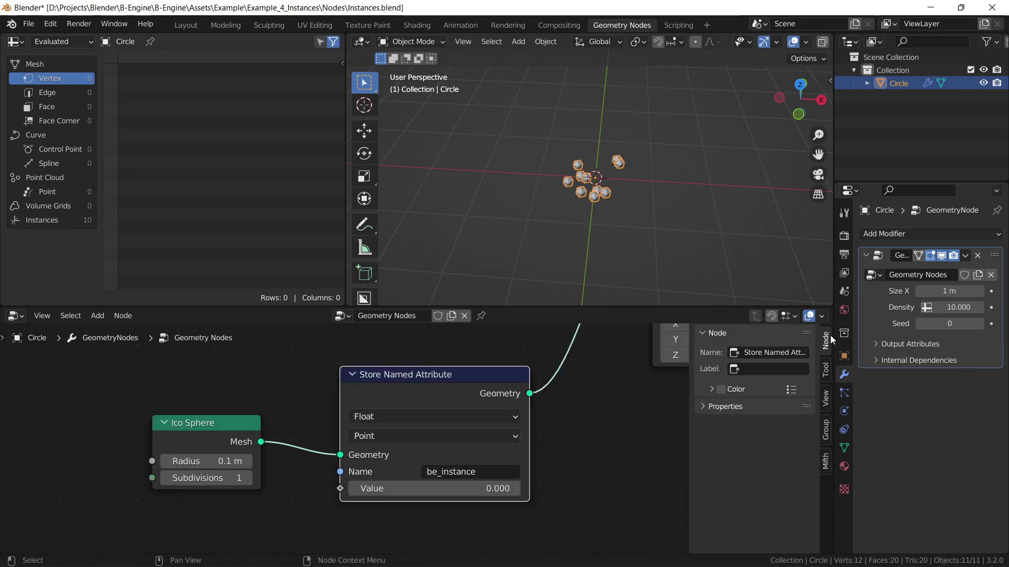
click(721, 389)
click(739, 409)
drag(742, 294, 728, 303)
scroll(567, 444, down, 5)
click(565, 450)
scroll(406, 400, down, 3)
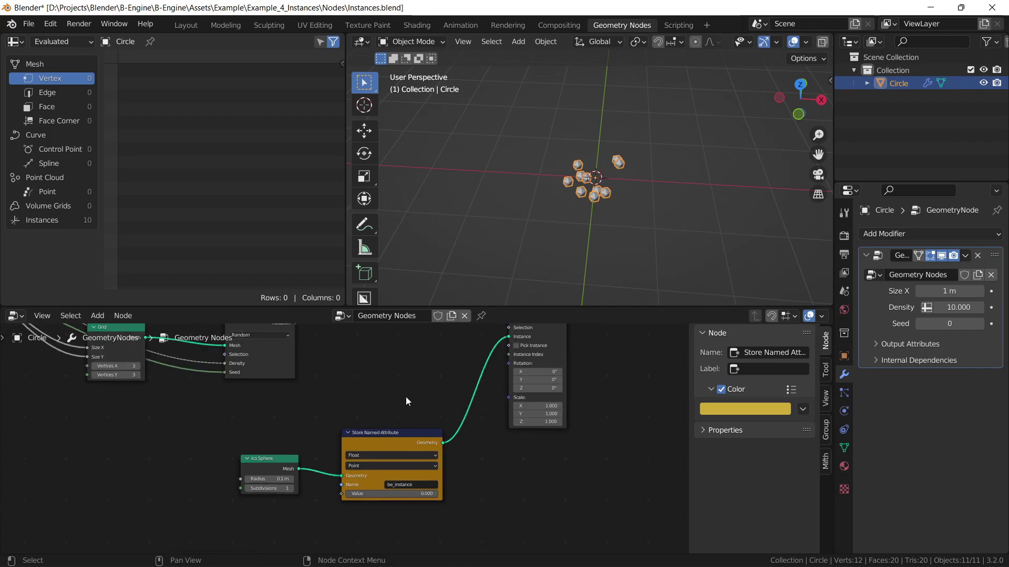
middle_drag(388, 429, 394, 475)
scroll(395, 475, down, 4)
scroll(384, 473, up, 7)
middle_drag(377, 512, 313, 454)
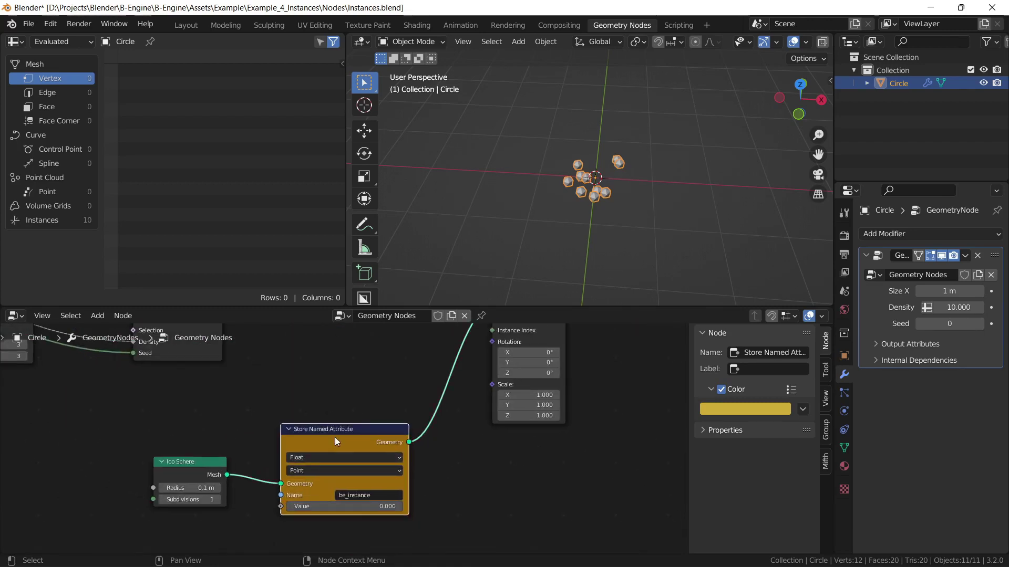
scroll(311, 416, up, 2)
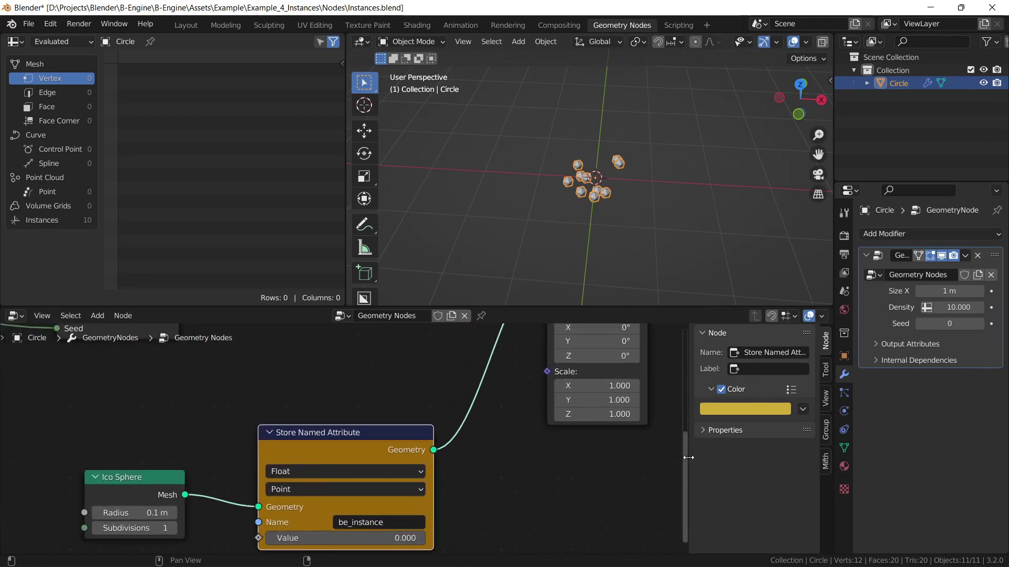
drag(689, 456, 825, 456)
Set the be_instance attribute's data type to Integer, keep the Point domain, and save the blend file
middle_drag(577, 466, 564, 430)
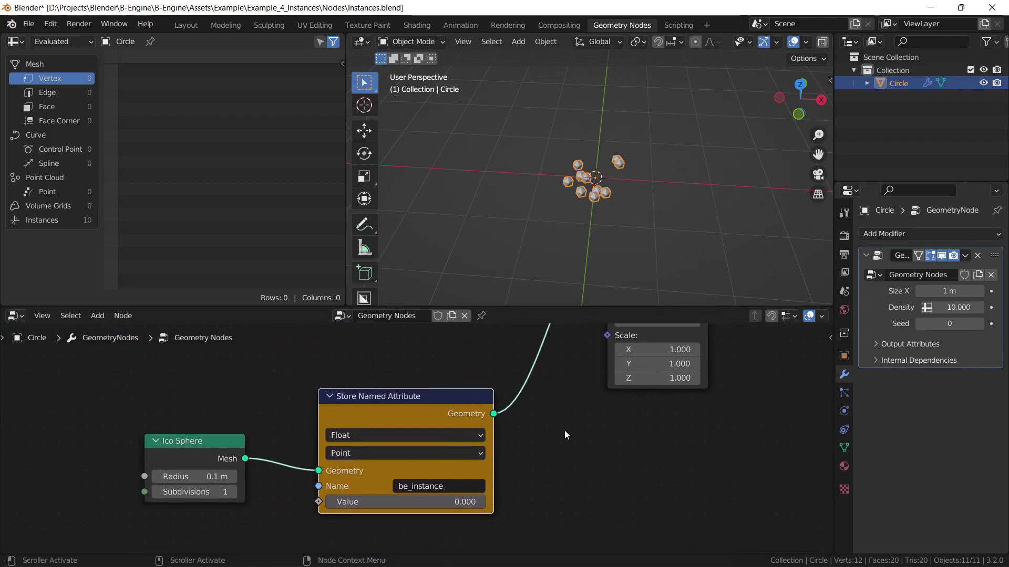
click(364, 436)
click(358, 468)
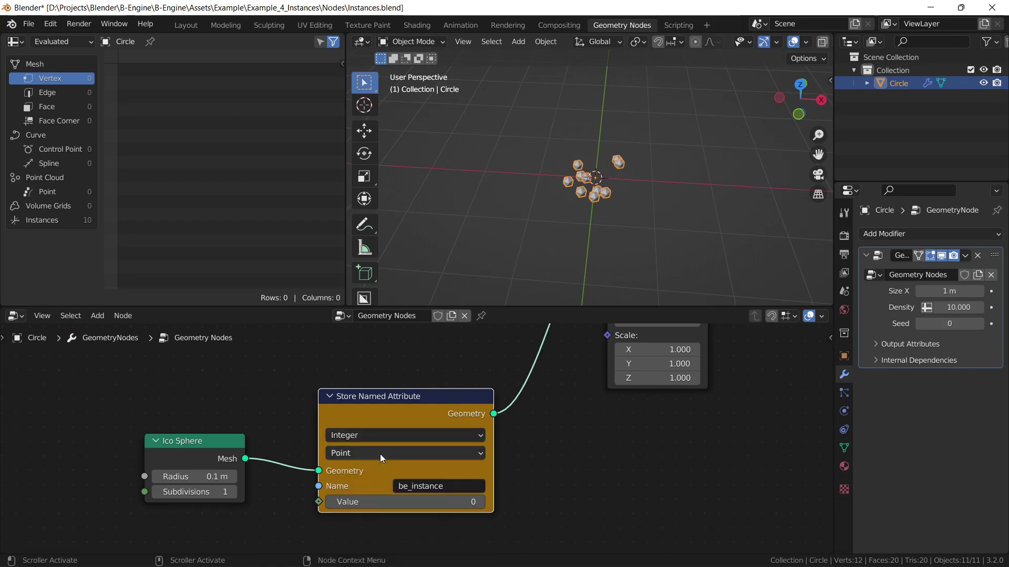
click(367, 453)
click(349, 455)
click(300, 446)
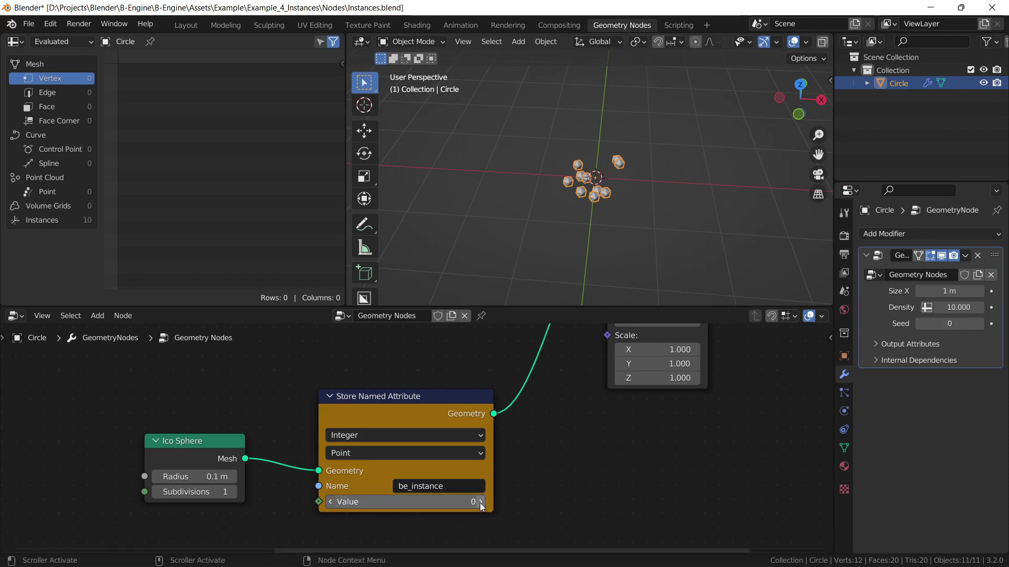
scroll(511, 463, down, 1)
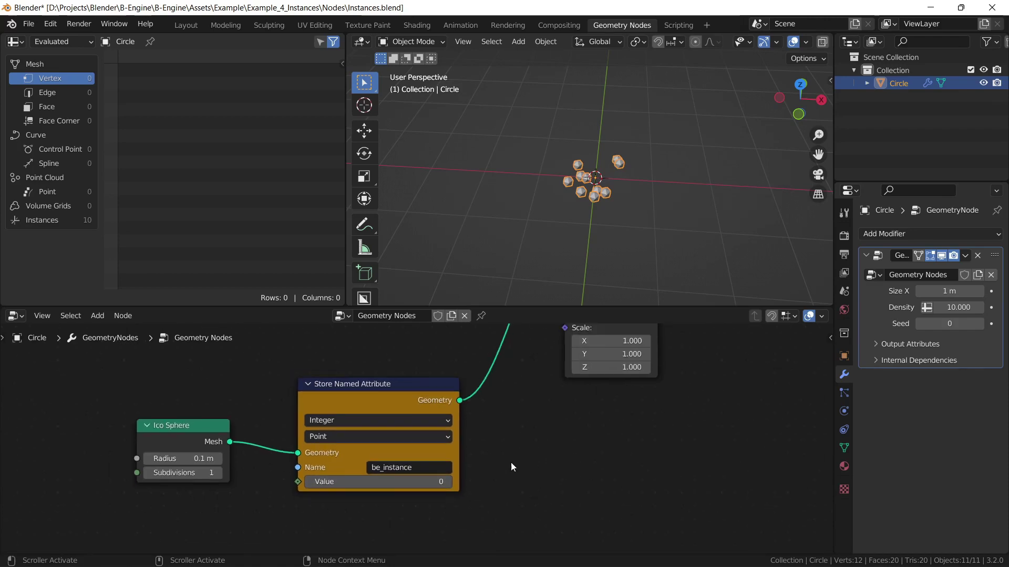
key(ctrl+s)
Switch to Unity and add one Output Instances slot to the GameObject's B Engine component
key(alt+Tab)
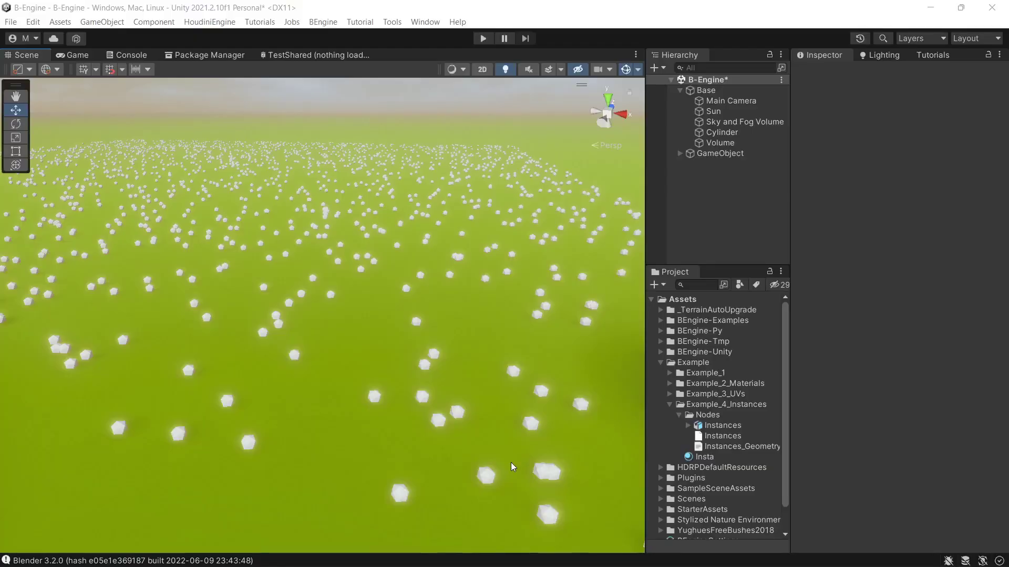
click(724, 154)
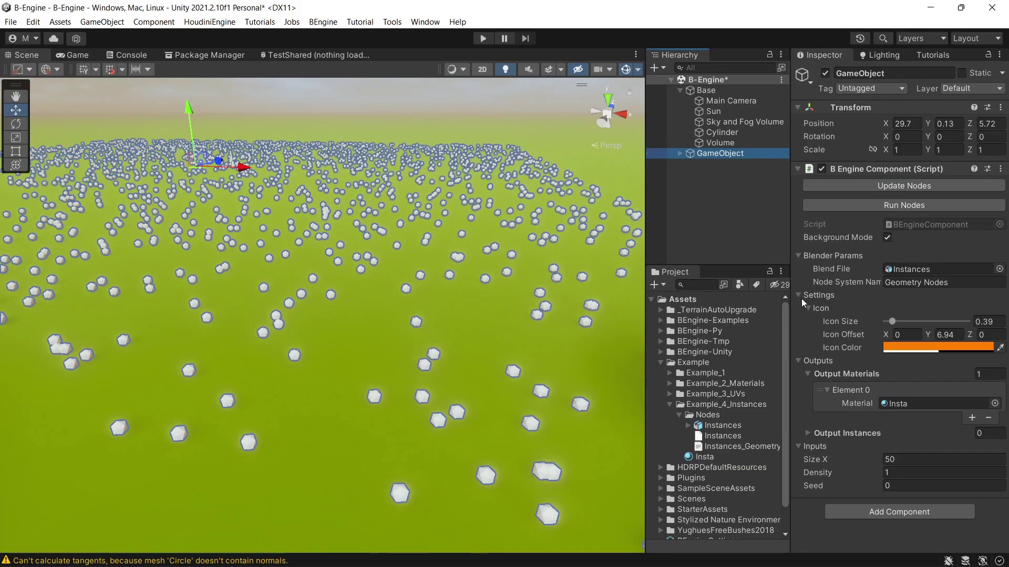
click(809, 373)
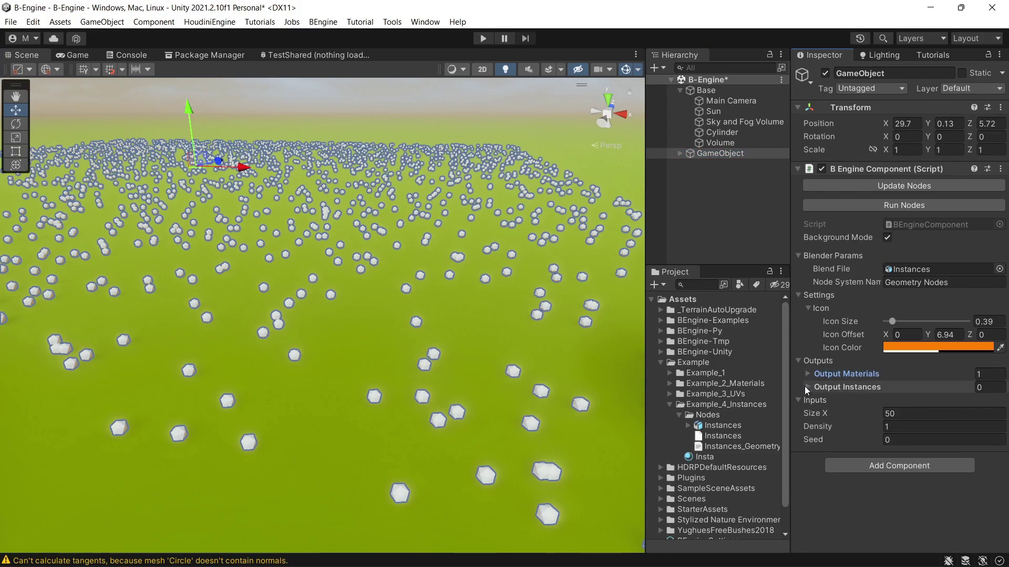
click(810, 387)
click(972, 418)
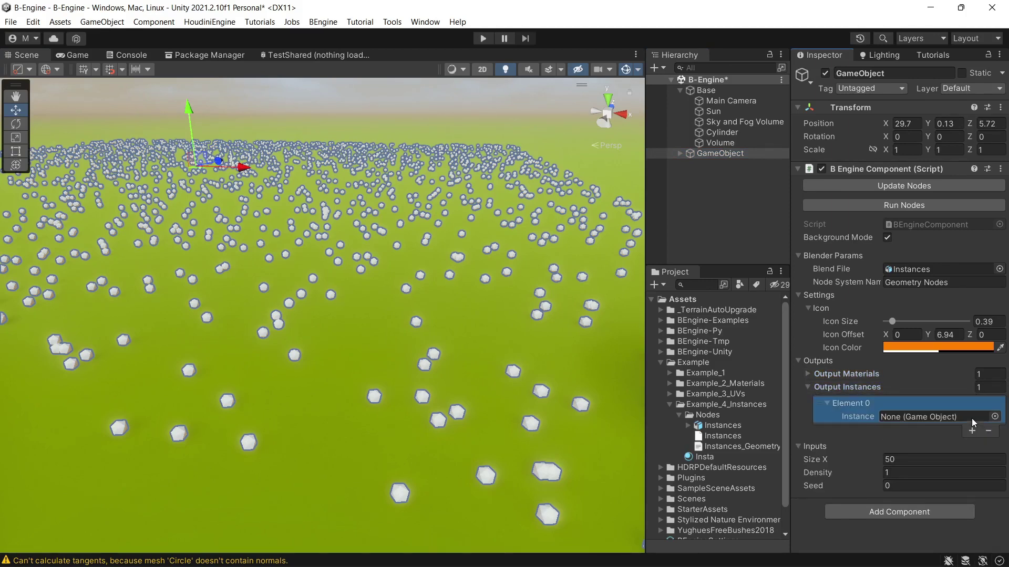
Assign the tree_a prefab from the Stylized Nature Environment Prefabs folder to the Element 0 instance and run the nodes
scroll(738, 455, down, 2)
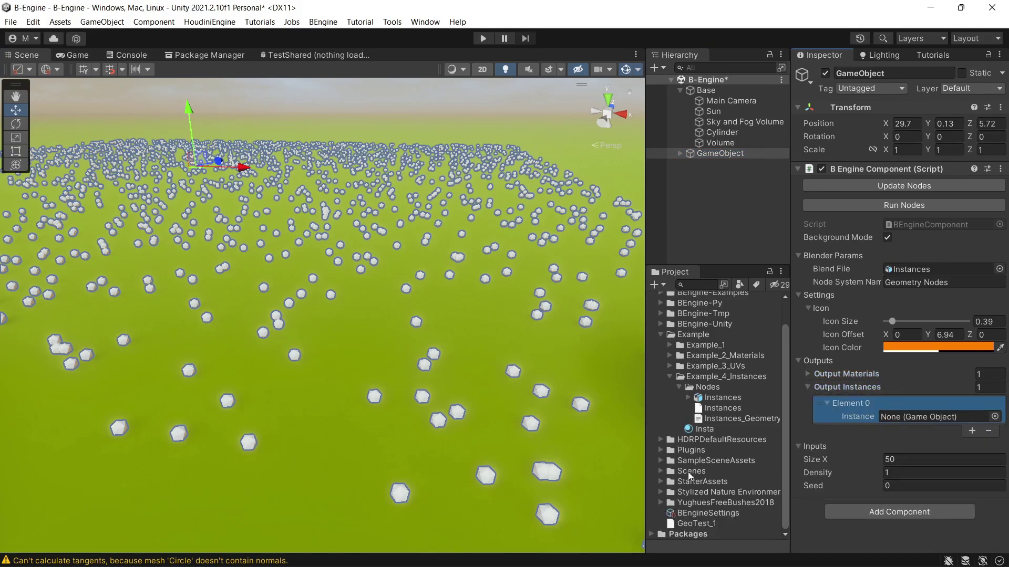
click(661, 460)
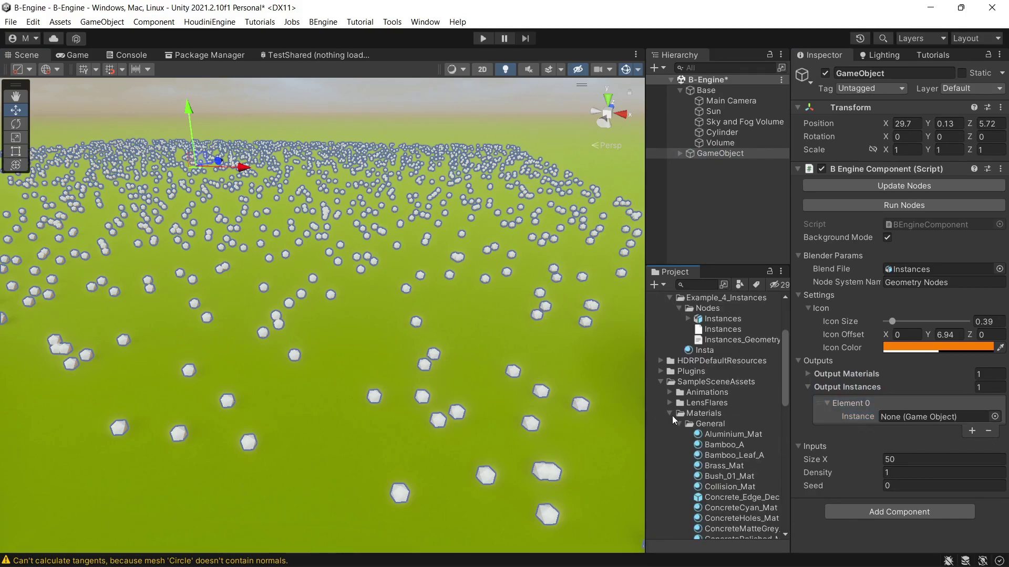
click(661, 382)
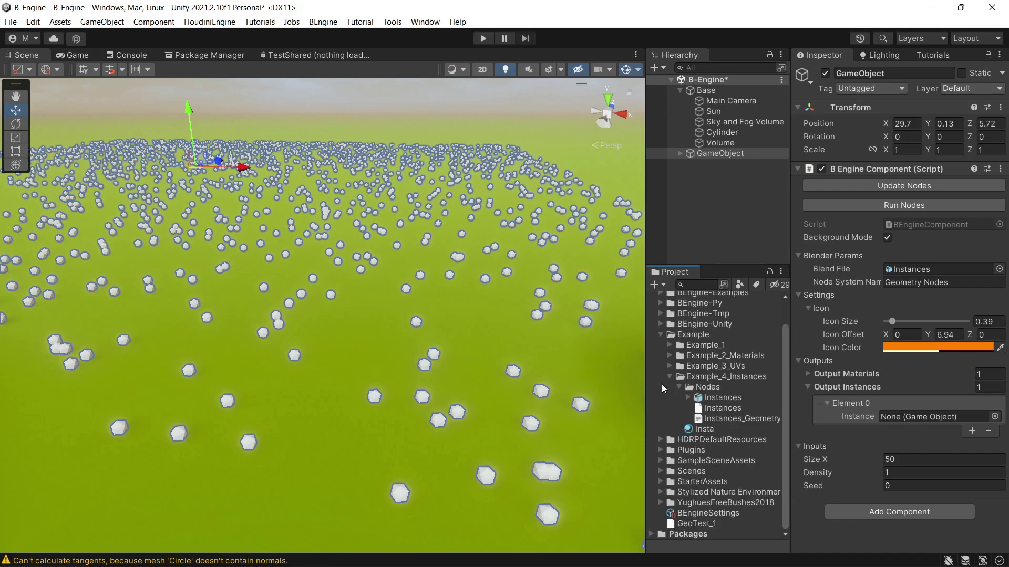
click(660, 492)
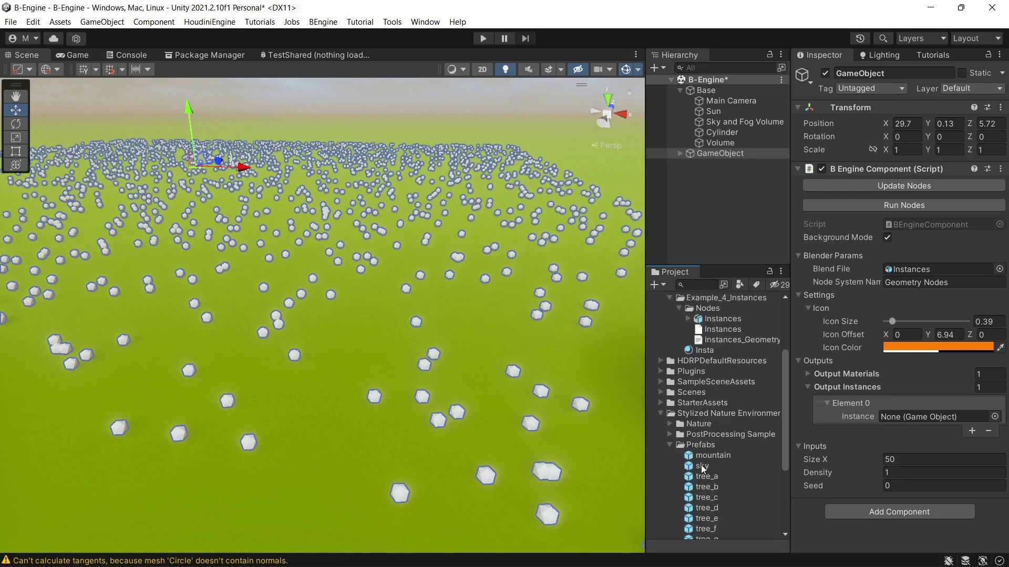
drag(704, 477, 923, 415)
click(894, 206)
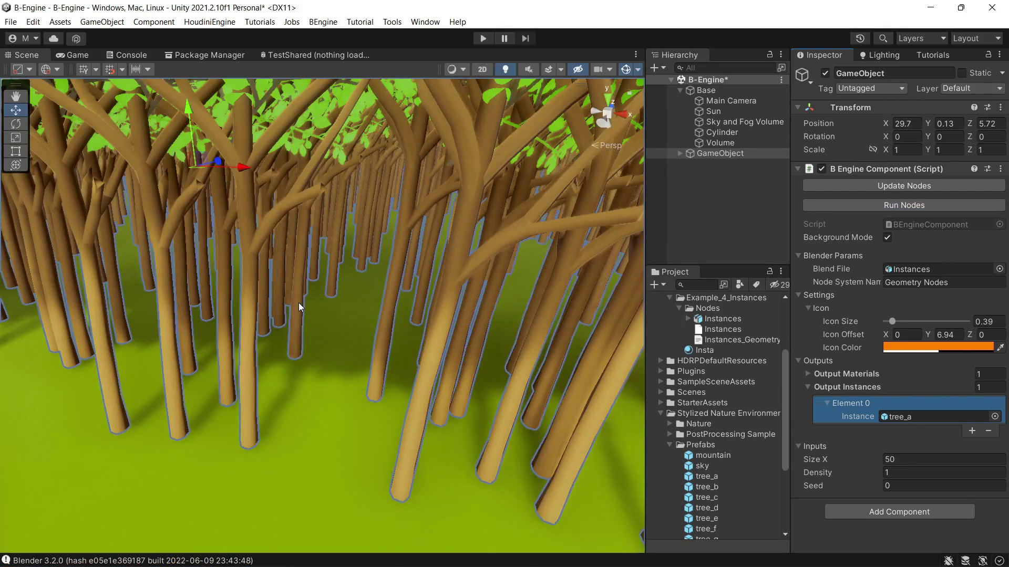
Look over the generated forest, set Density to 0.3 and rerun the nodes
key(s)
right_drag(304, 331, 226, 333)
scroll(349, 286, up, 1)
key(s)
key(w)
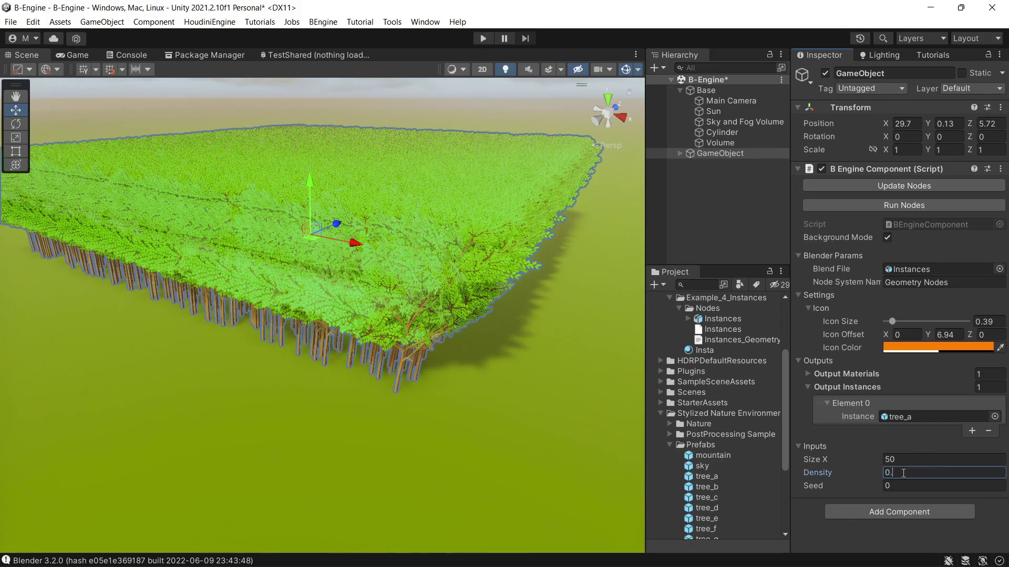
click(910, 207)
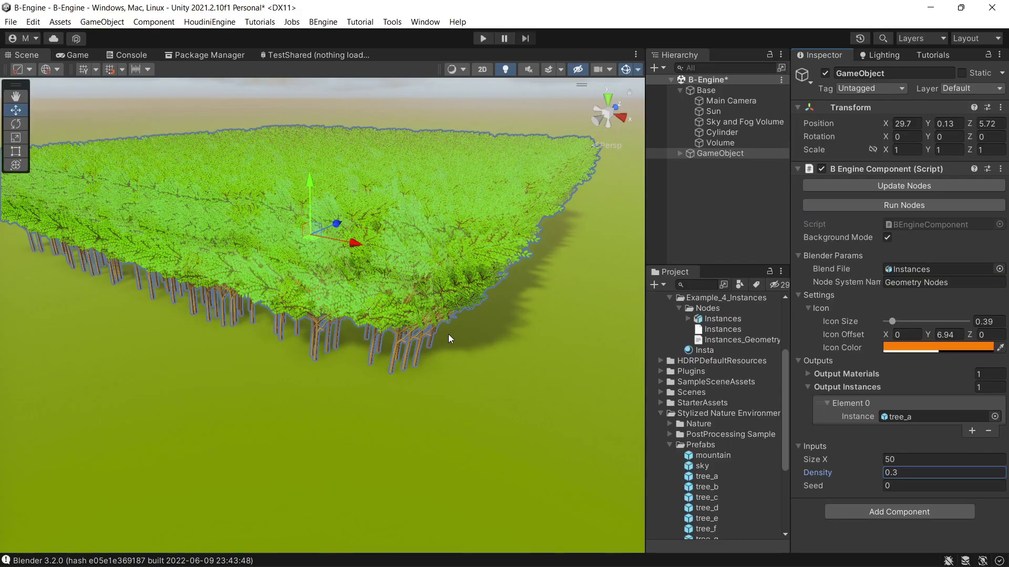
Inspect the thinned forest, set Size X to 10 and rerun the nodes
alt+drag(449, 334, 437, 314)
key(w)
right_drag(437, 313, 429, 292)
key(s)
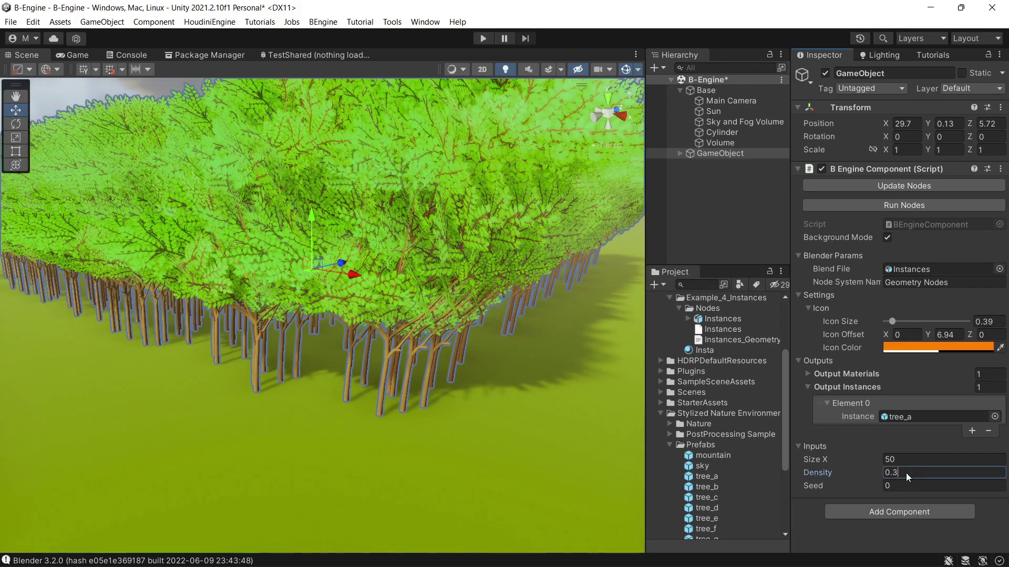
click(898, 458)
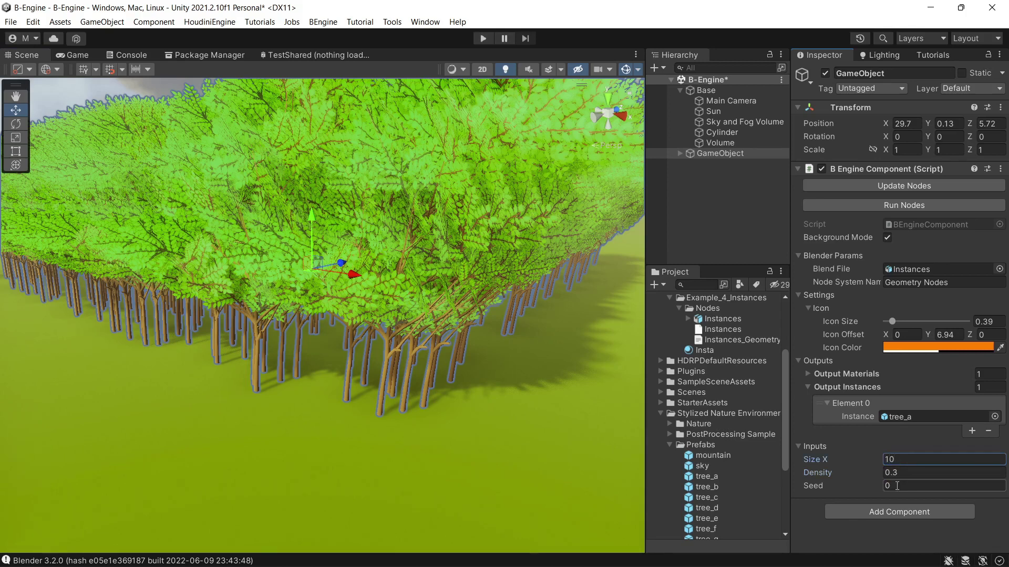
click(904, 205)
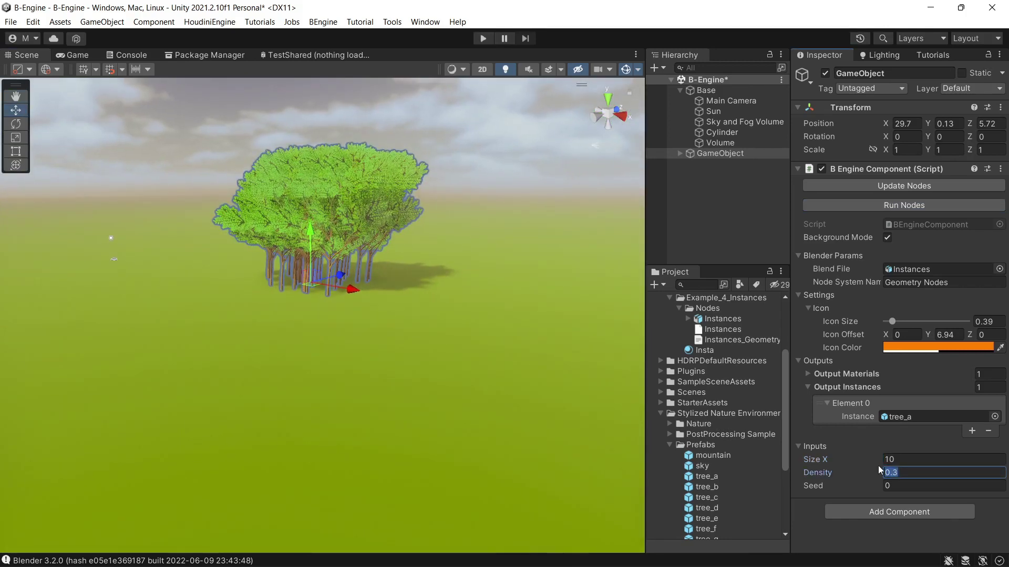
Rerun the nodes with Density 2 and again with Density 0.1, and inspect the tree cluster
text(2)
click(904, 205)
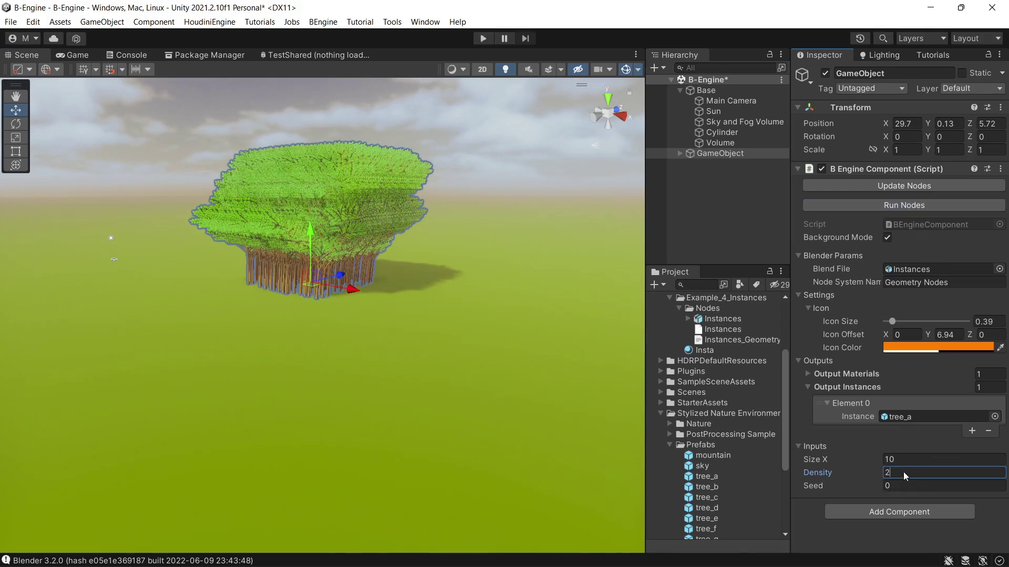
text(0.1)
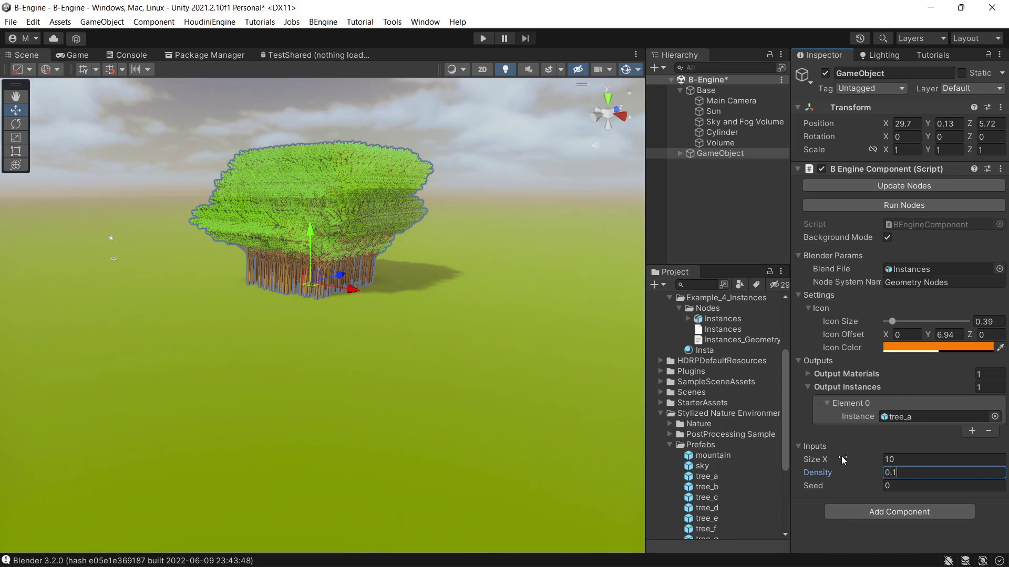
click(905, 207)
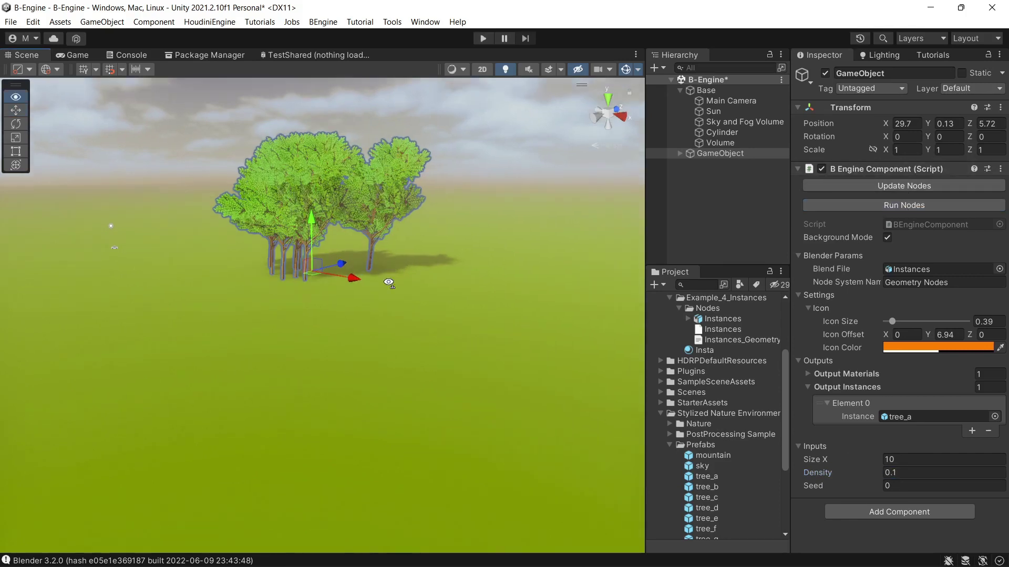
right_drag(342, 270, 374, 278)
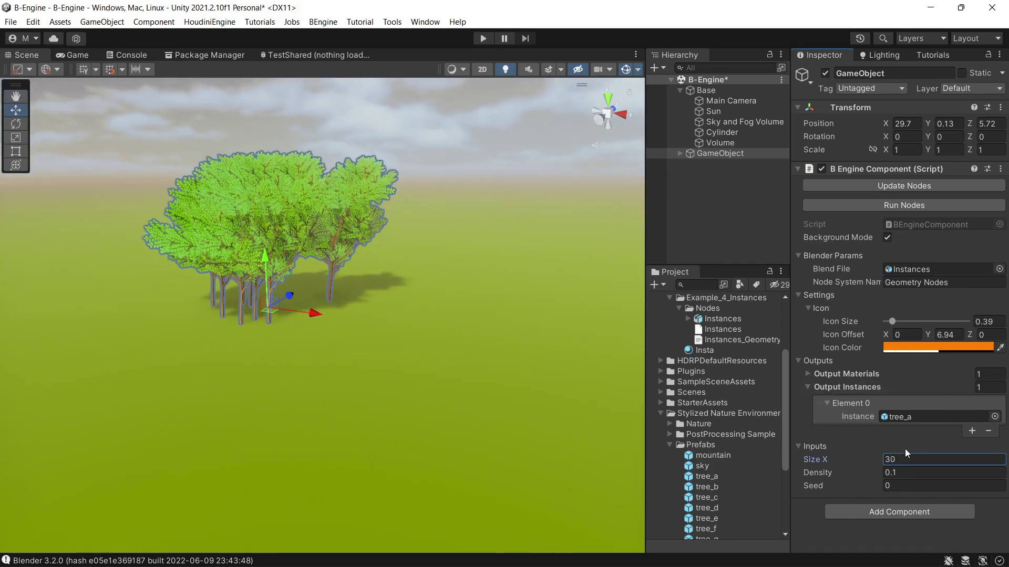
Run the nodes with Size X 30 and again with Density 0.05, and inspect the resulting tree cluster
click(912, 203)
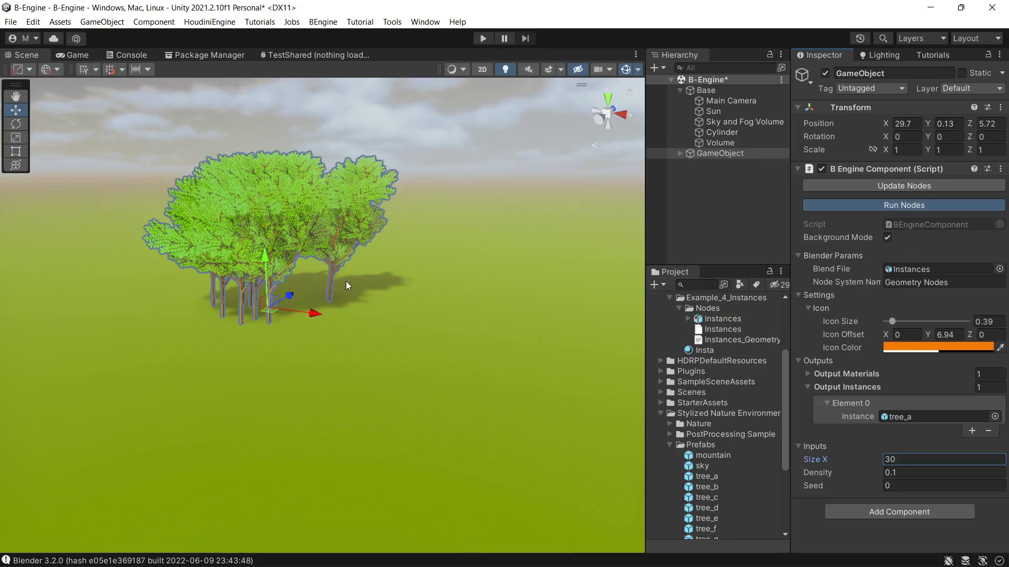
key(w)
right_drag(346, 280, 499, 402)
key(e)
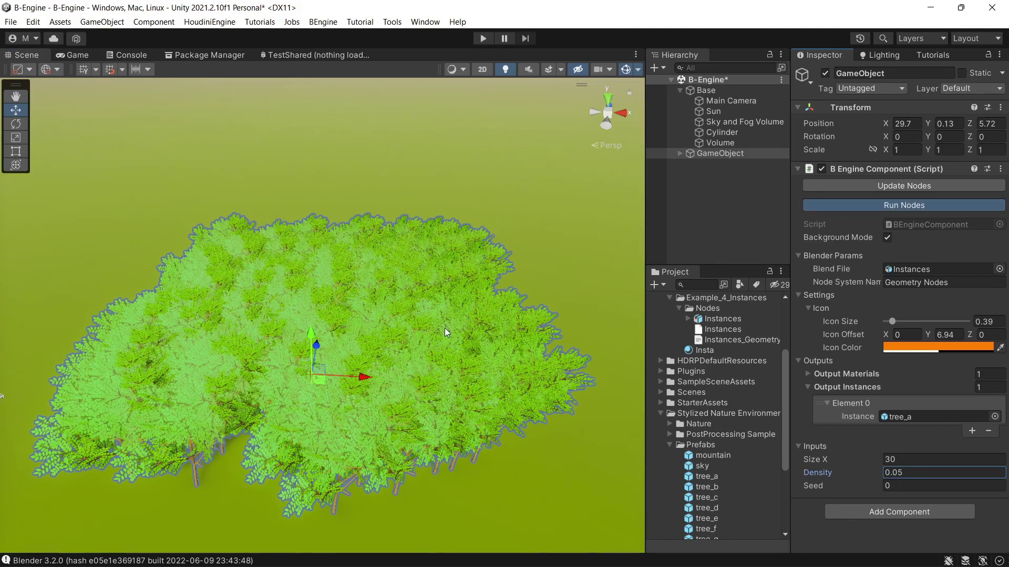
key(q)
scroll(405, 306, up, 6)
right_drag(442, 333, 430, 355)
Switch to Blender and move the Instance on Points node and the node after it aside to make room in the graph
key(alt+Tab)
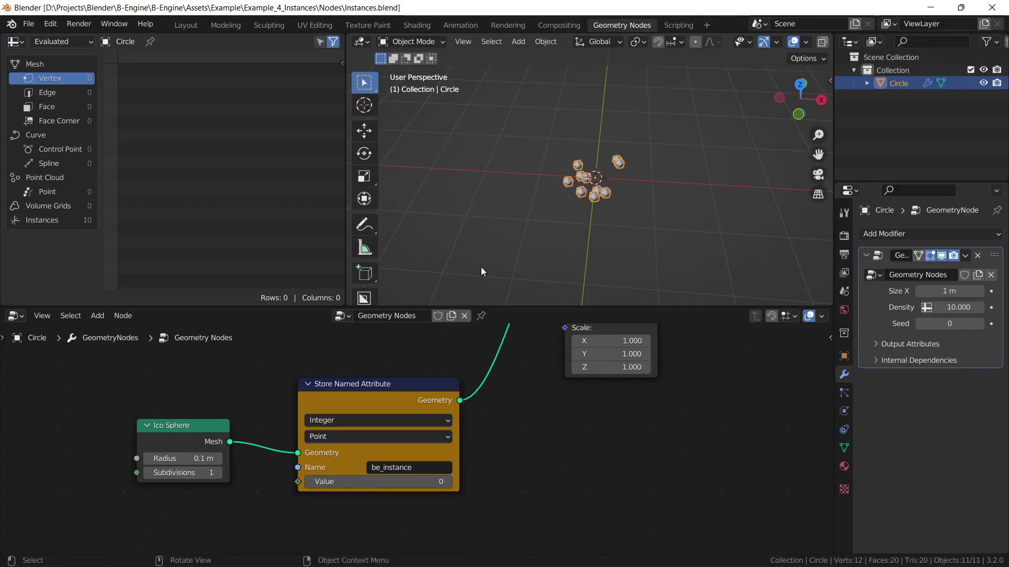
scroll(515, 411, down, 3)
middle_drag(510, 411, 449, 504)
middle_drag(540, 449, 325, 484)
drag(389, 378, 559, 385)
scroll(322, 429, up, 5)
middle_drag(321, 429, 354, 410)
drag(201, 379, 388, 375)
scroll(268, 439, up, 1)
scroll(271, 440, down, 3)
middle_drag(301, 443, 304, 391)
scroll(305, 391, up, 4)
shift+scroll(305, 431, down, 1)
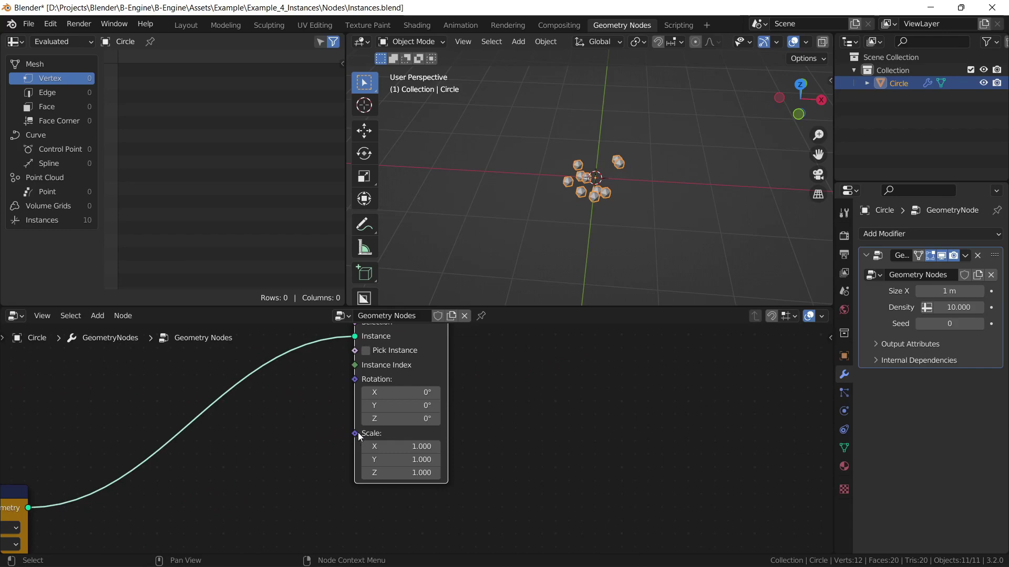
scroll(351, 438, down, 1)
Add a Random Value node between the Store Named Attribute and Instance on Points nodes
key(shift+a)
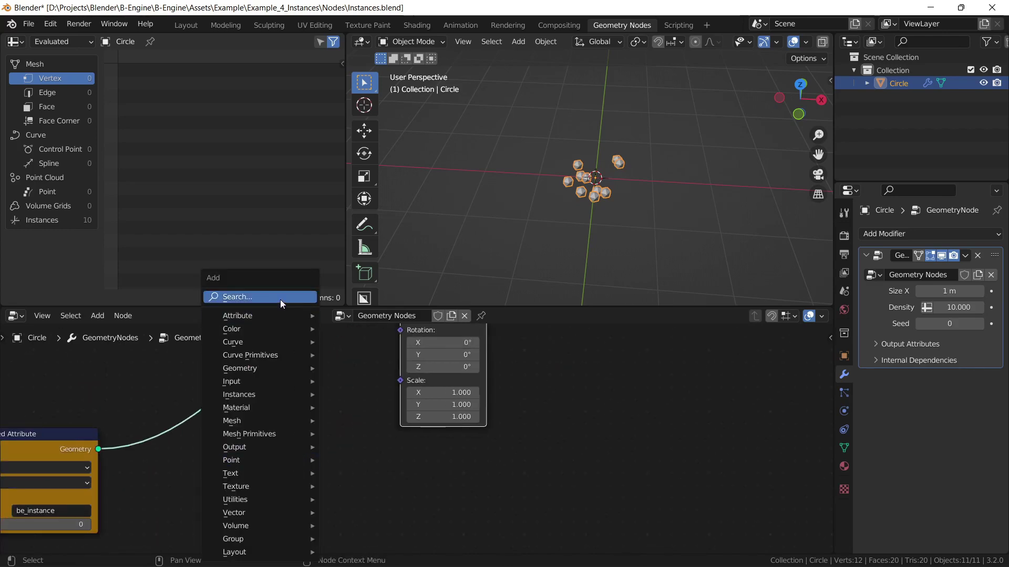
click(279, 300)
text(random)
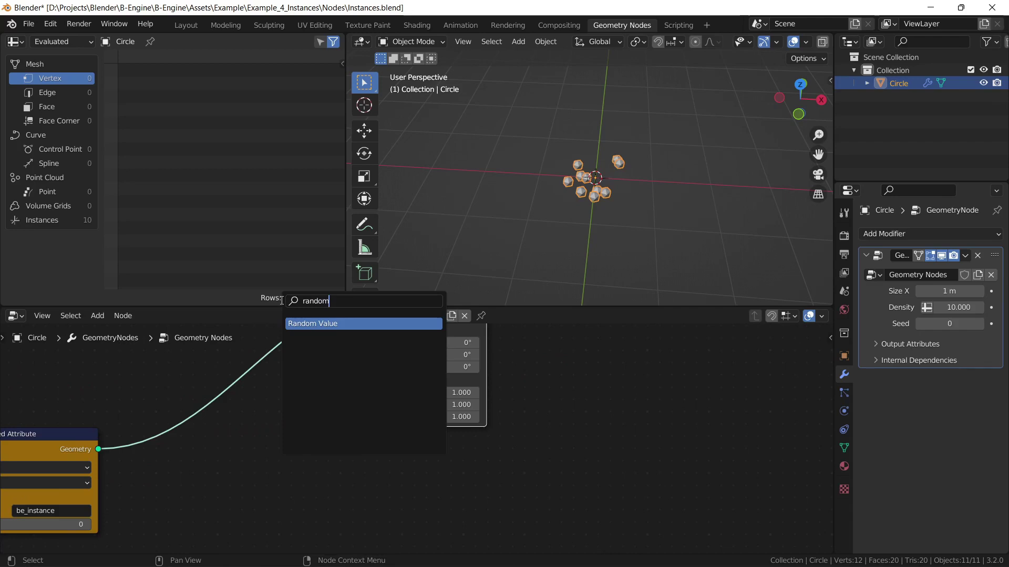
click(354, 324)
click(355, 467)
middle_drag(355, 467, 324, 456)
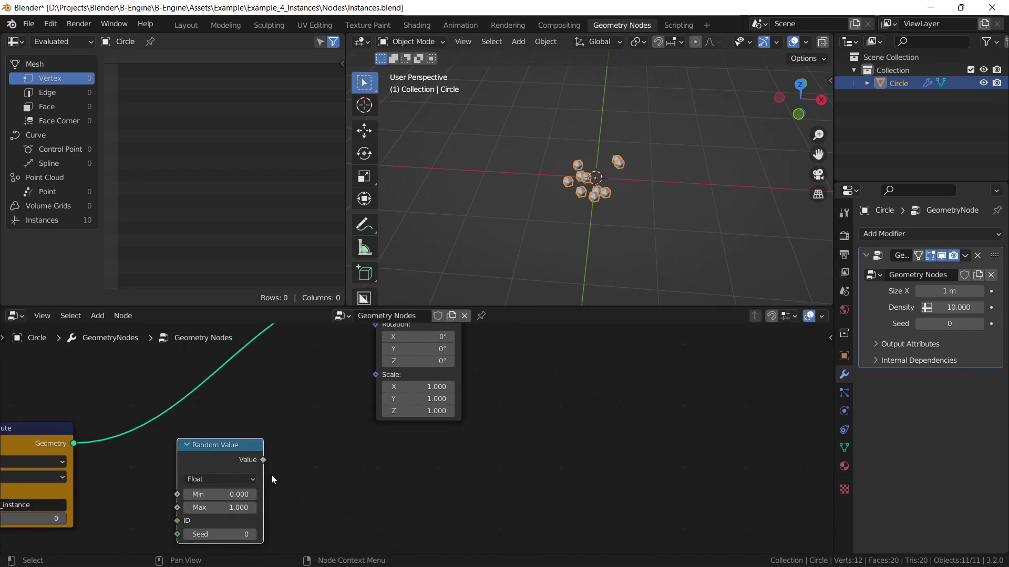
Set the Random Value node's Min to 0.5 and connect its Value output to the Scale input of Instance on Points
click(209, 496)
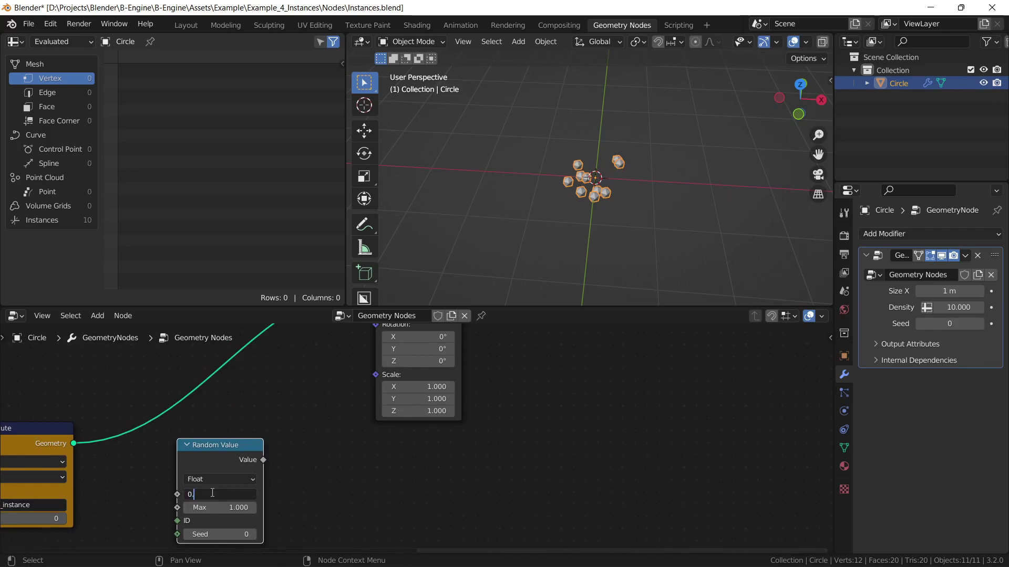
text(0.5)
key(Return)
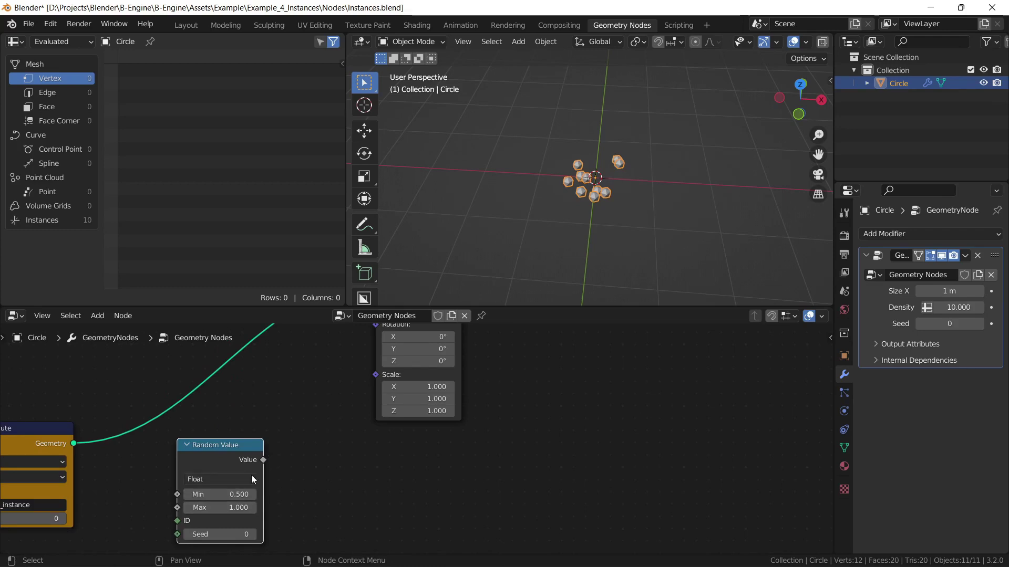
drag(262, 461, 282, 445)
drag(382, 383, 379, 379)
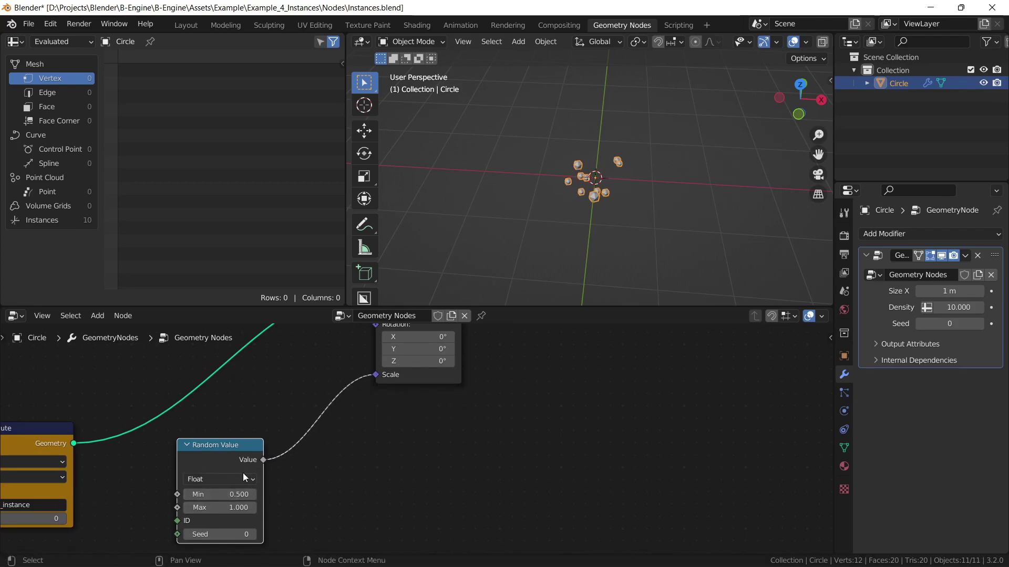
Save the blend file, switch to Unity, rerun the nodes and inspect the trees' random scale
scroll(298, 456, down, 4)
scroll(378, 422, up, 4)
middle_drag(351, 412, 340, 427)
key(ctrl+s)
key(alt+Tab)
click(928, 204)
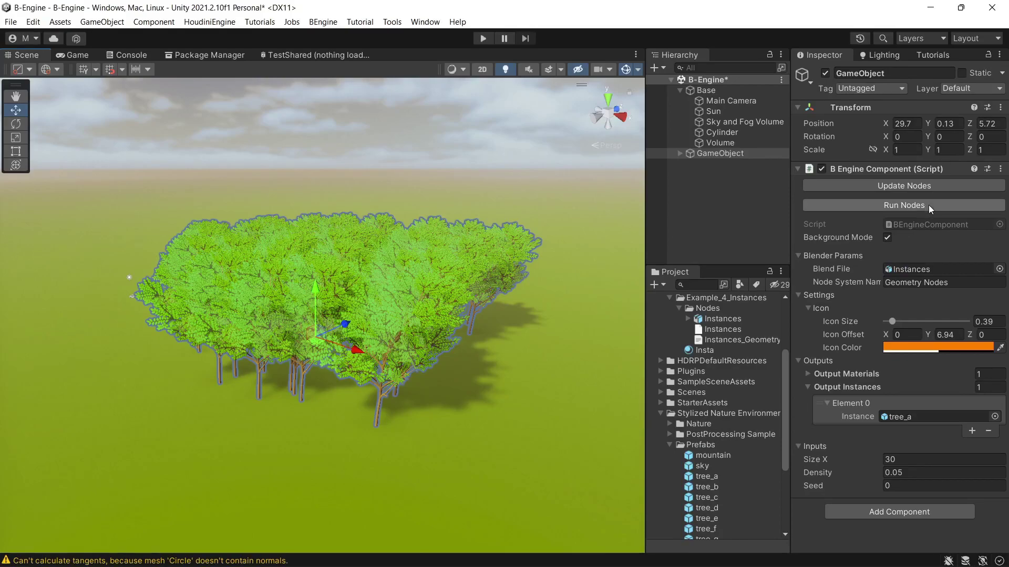
key(w)
key(d)
scroll(341, 347, up, 3)
right_drag(356, 349, 455, 417)
key(s)
Switch to Blender and set the Min of the Random Value node driving Scale to 0.3
key(alt+Tab)
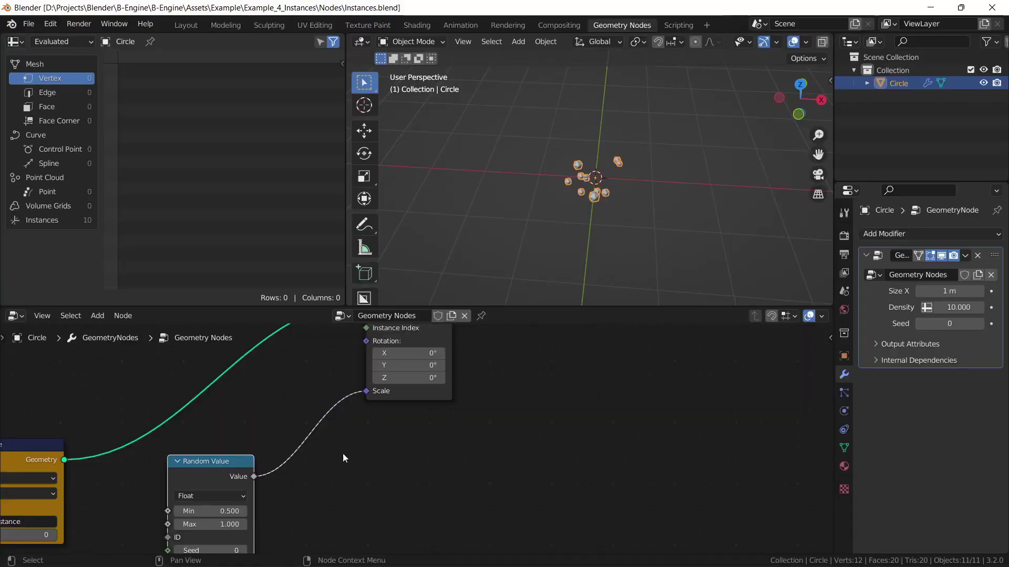
middle_drag(332, 447, 361, 410)
click(247, 475)
text(0.3)
key(Return)
Duplicate the Random Value node, place the copy above the original and change its data type to Vector
scroll(360, 415, down, 3)
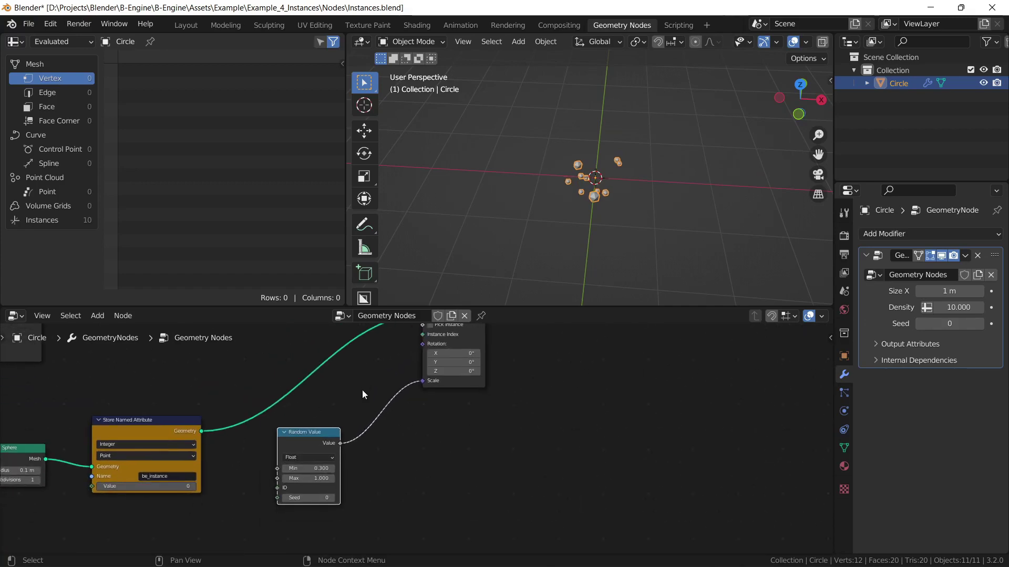
drag(323, 434, 325, 506)
key(shift+d)
click(334, 406)
scroll(359, 435, up, 8)
click(261, 425)
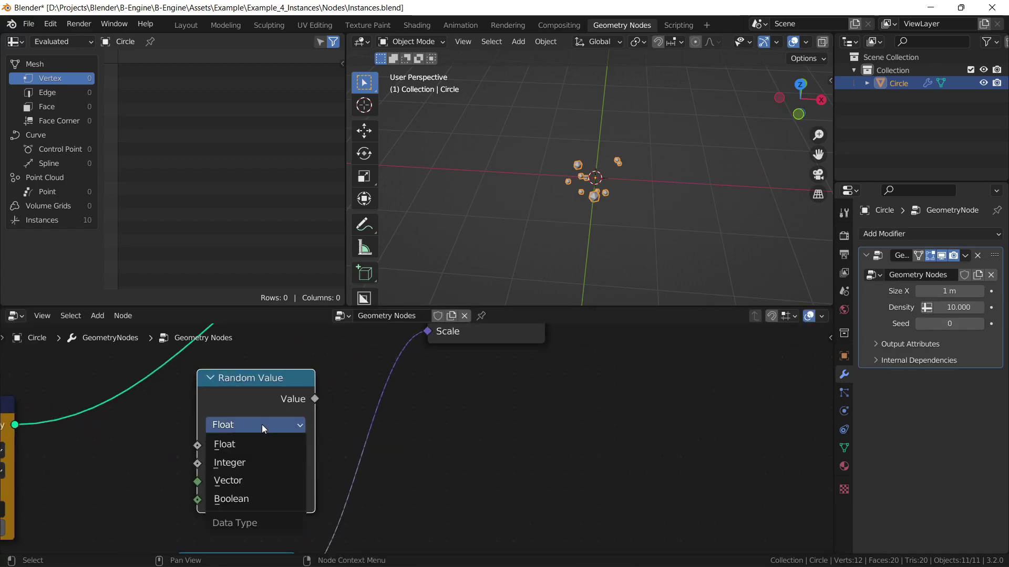
click(243, 481)
scroll(238, 450, down, 2)
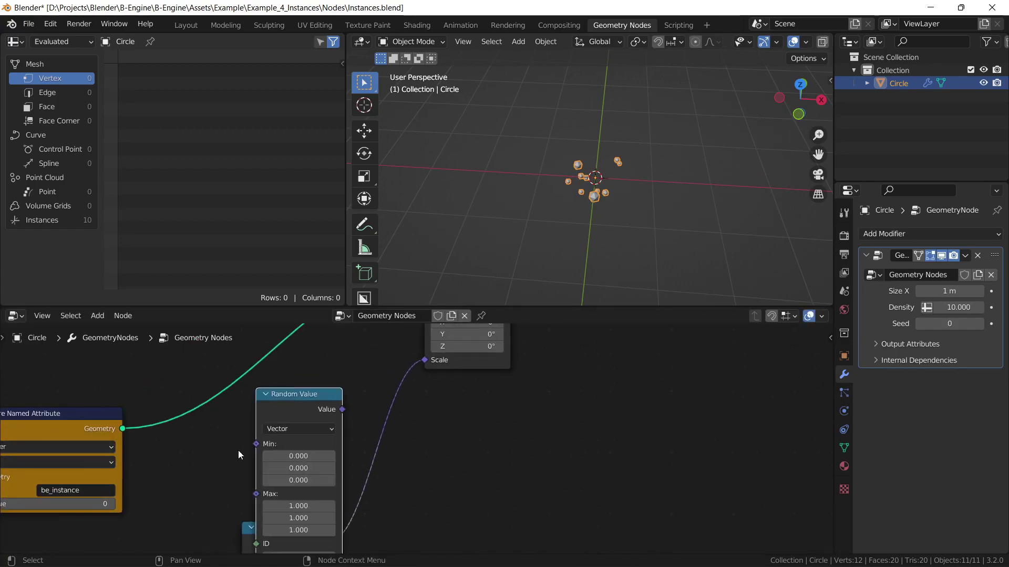
Move the Float Random Value node further down and connect the Vector Random Value node to the Rotation input of Instance on Points
middle_drag(238, 451, 246, 438)
scroll(246, 438, down, 3)
middle_drag(291, 472, 346, 391)
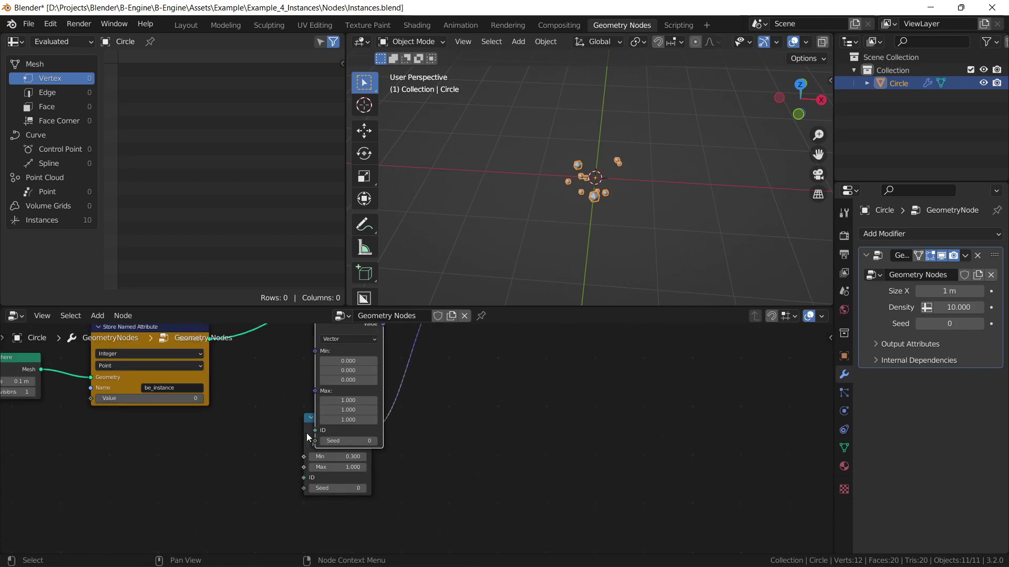
drag(307, 438, 304, 544)
middle_drag(385, 398, 374, 487)
scroll(374, 487, up, 1)
middle_drag(380, 433, 343, 460)
drag(322, 467, 357, 417)
drag(398, 380, 397, 381)
middle_drag(347, 462, 410, 360)
scroll(368, 420, up, 3)
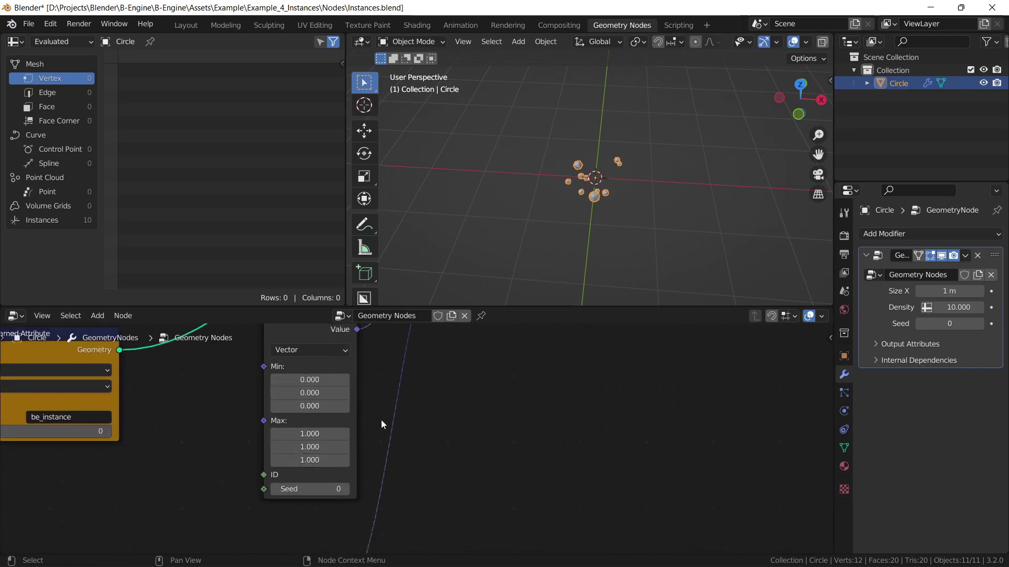
Set the Vector Random Value node's Max Z to 176.8 and its Min Z to -9.7
scroll(392, 449, down, 2)
drag(332, 482, 368, 482)
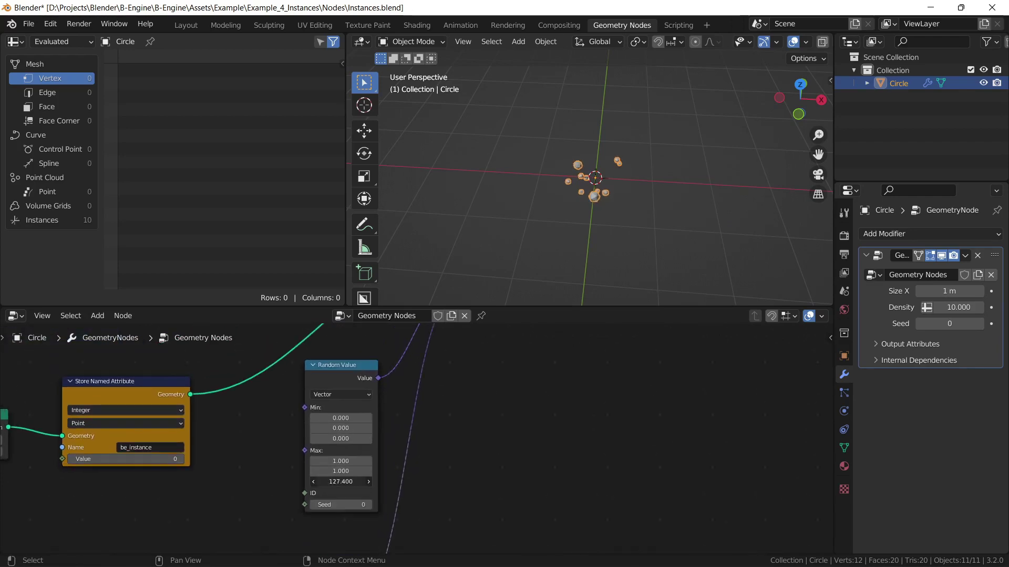
drag(340, 439, 330, 439)
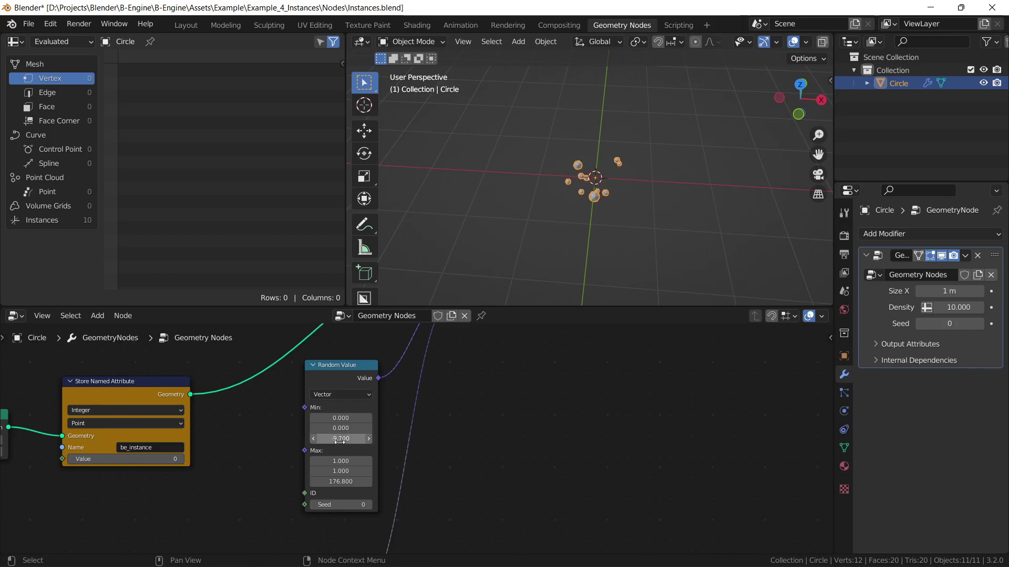
middle_drag(403, 440, 366, 492)
scroll(414, 468, down, 1)
middle_drag(415, 468, 400, 475)
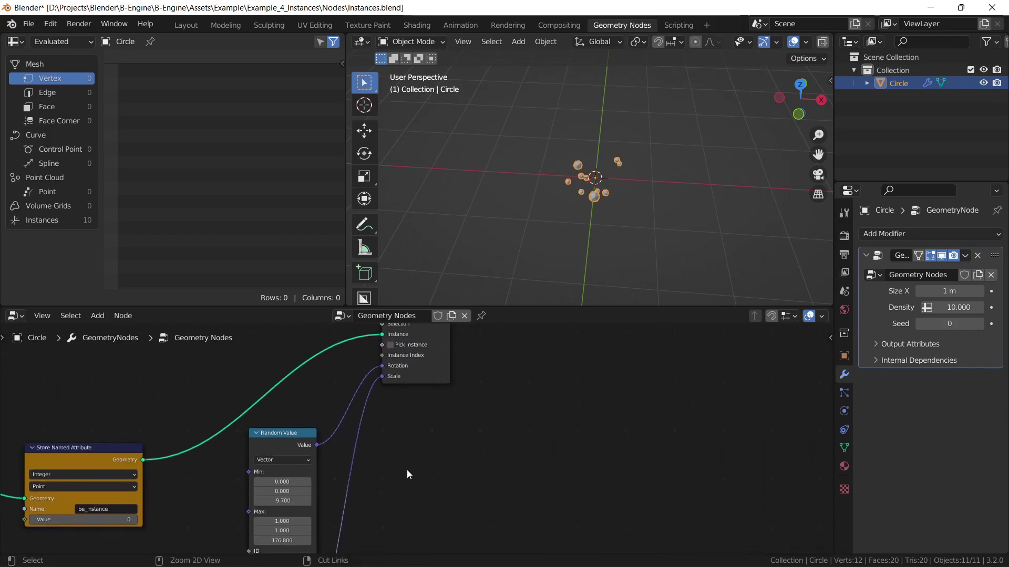
Save the blend file, rerun the nodes in Unity and inspect how the trees are rotated
key(ctrl+s)
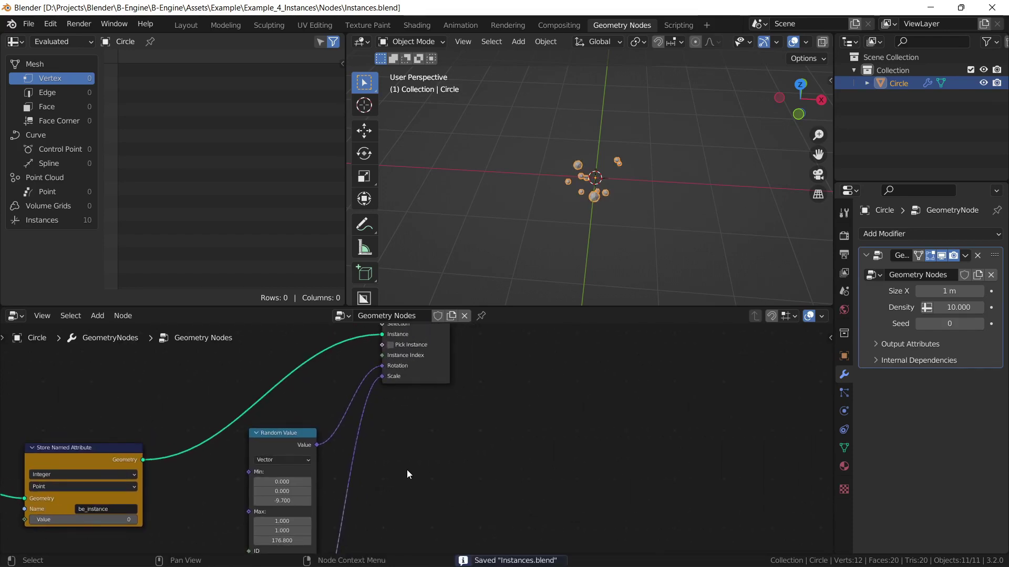
key(alt+Tab)
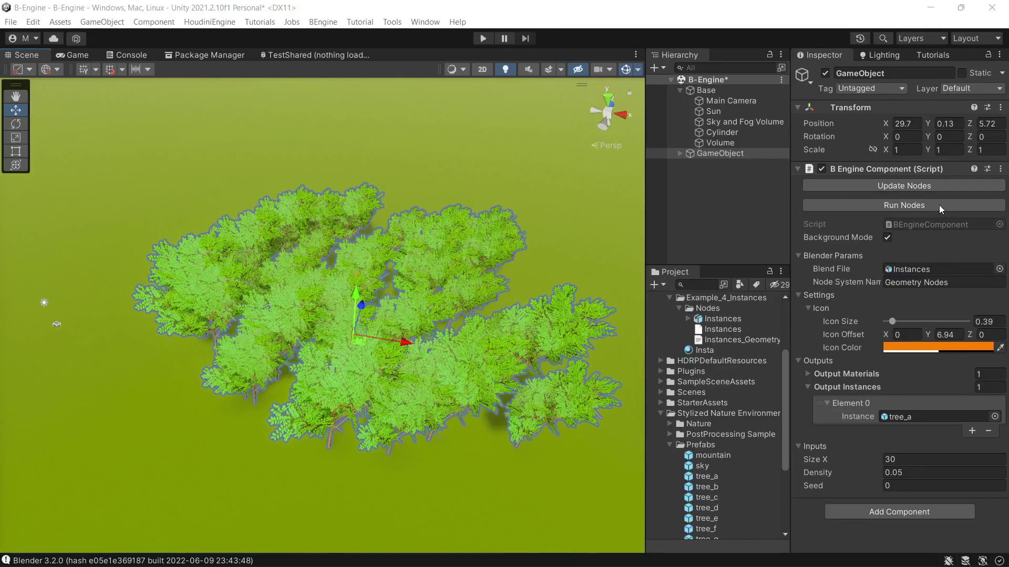
click(920, 206)
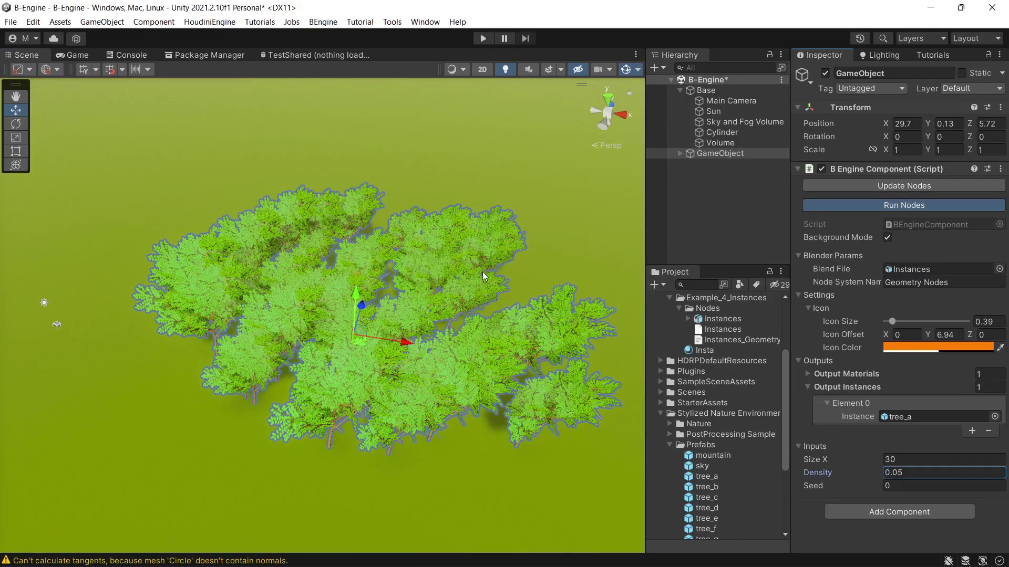
right_drag(481, 269, 241, 242)
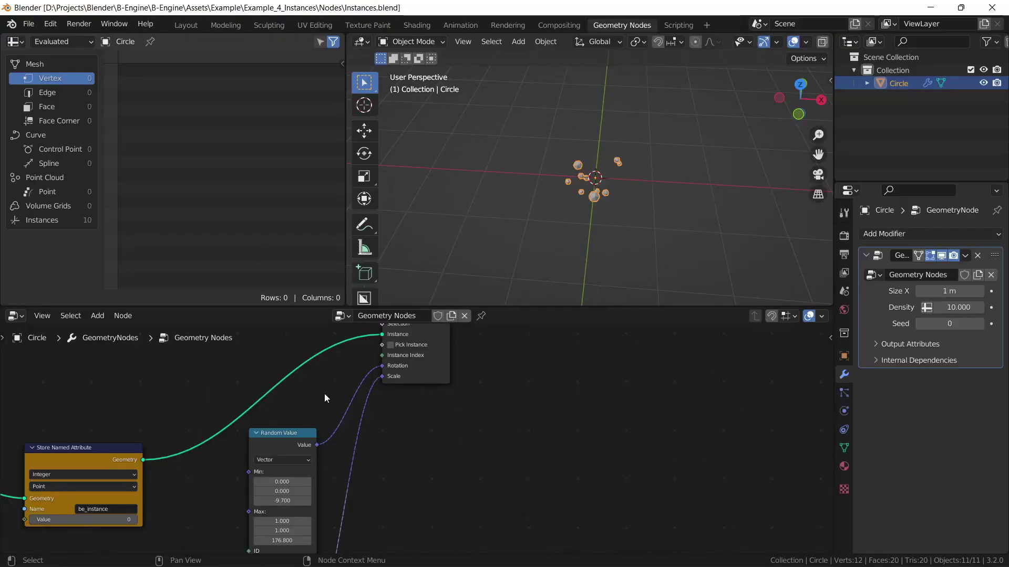
Switch to Blender and set the Vector Random Value node's Min to 0, -5, 0
scroll(336, 378, up, 6)
click(249, 460)
key(BackSpace)
key(shift+Tab)
text(-5)
key(Return)
Reset the Vector Random Value node's Max Z to 0 and set its Max Y to 15
click(250, 528)
key(BackSpace)
key(Tab)
click(279, 488)
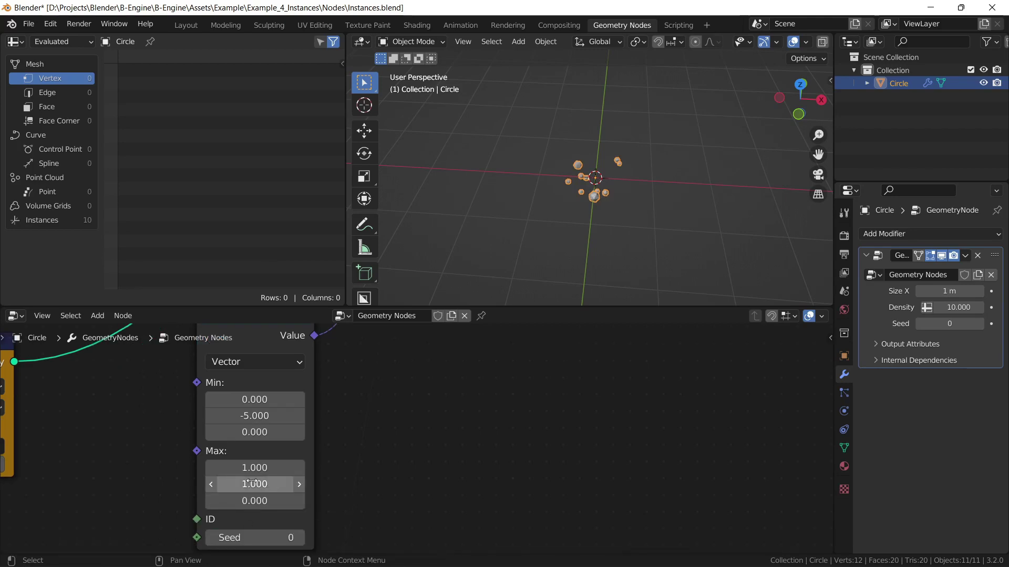
text(13.8)
key(Return)
drag(255, 484, 268, 484)
Save the blend file and rerun the nodes in Unity with the changed Y rotation range
scroll(440, 439, down, 5)
middle_drag(441, 440, 471, 488)
scroll(464, 441, down, 3)
scroll(473, 475, down, 2)
key(ctrl+s)
key(alt+Tab)
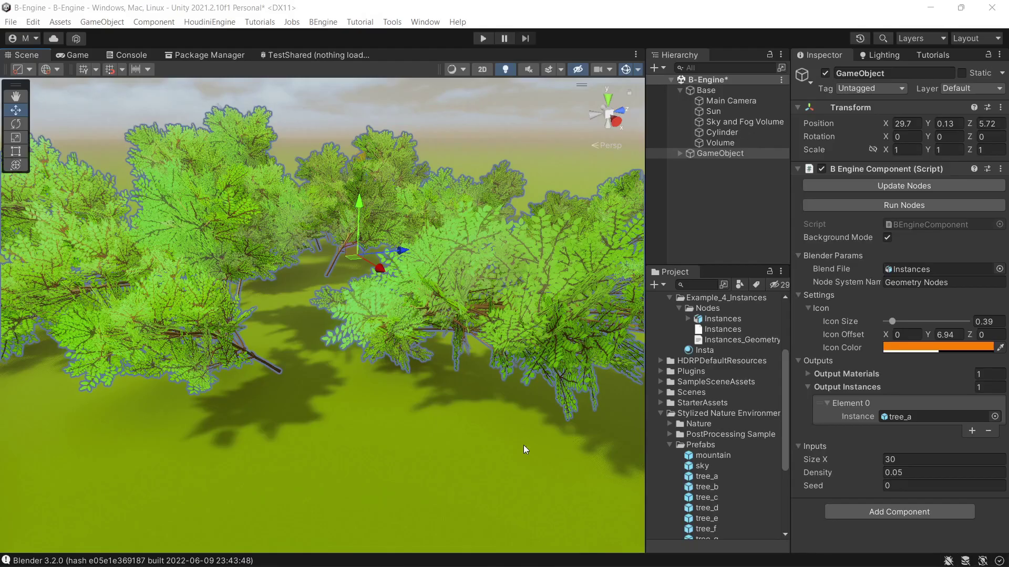
click(895, 206)
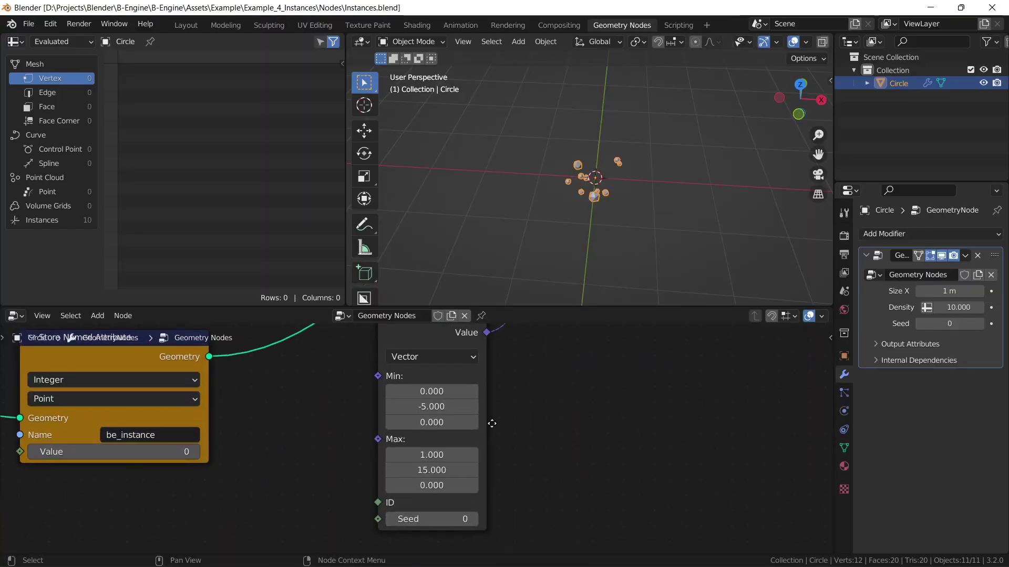
Switch to Blender and set the Vector Random Value node's Max to 0, 0, 1 and its Min Y to 0
double_click(432, 455)
text(0)
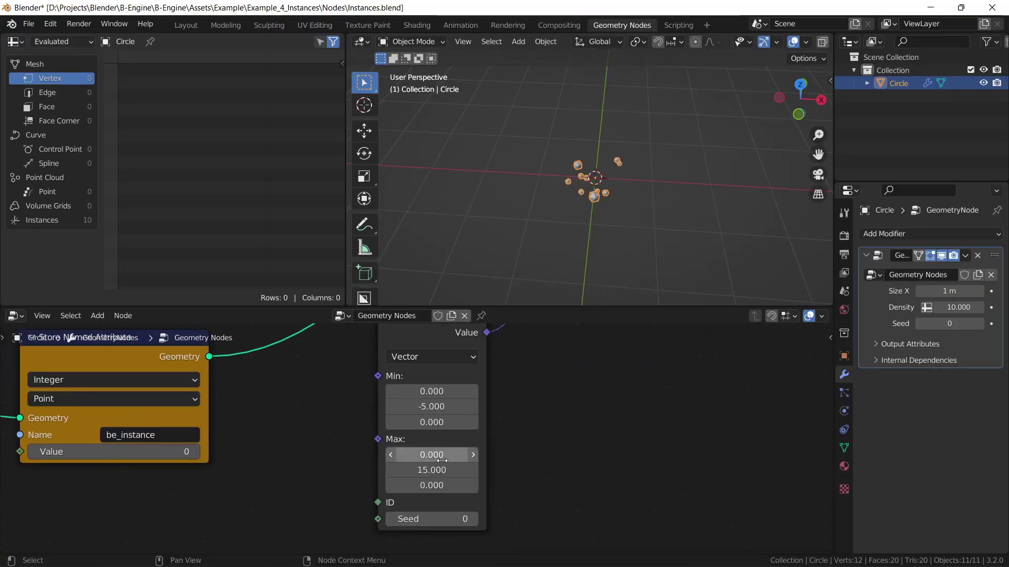
double_click(437, 470)
text(0)
double_click(437, 486)
text(1)
key(Return)
double_click(431, 407)
text(0)
key(Return)
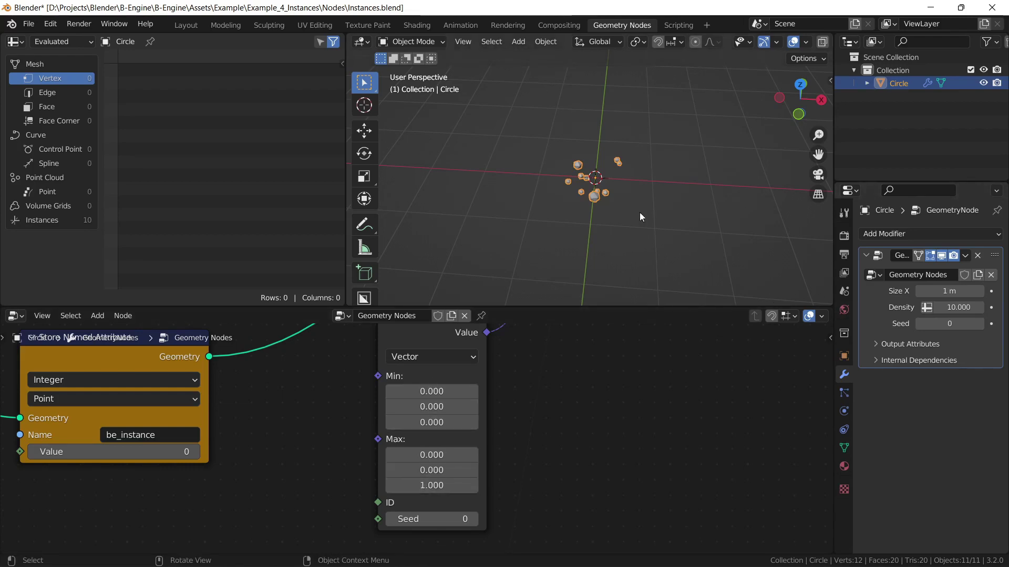
Save the blend file and rerun the nodes in Unity to rotate the trees only about Z
key(ctrl+s)
key(alt+Tab)
click(841, 205)
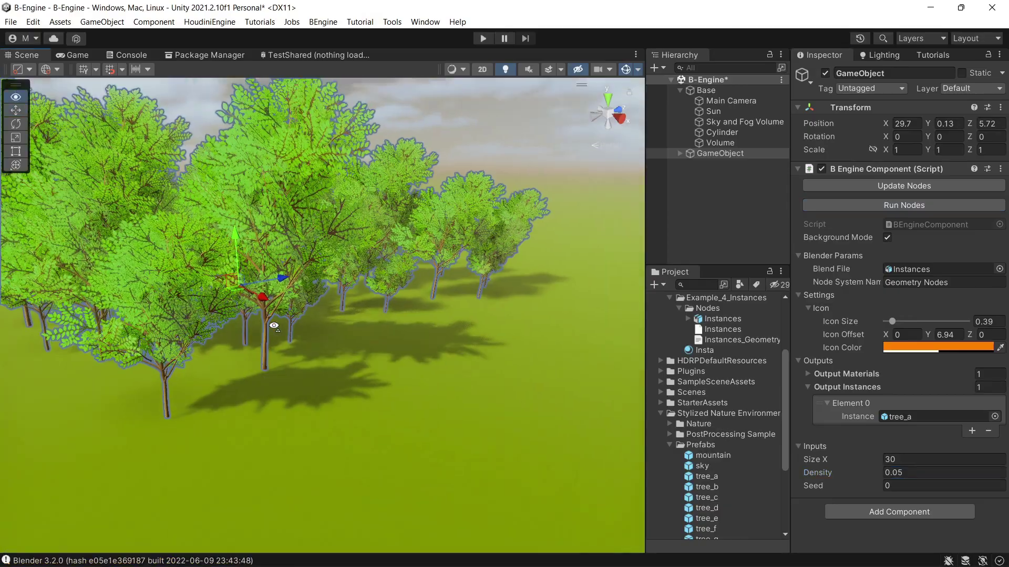
Set the Vector Random Value node's Max Z to 104.2 in Blender, save, and rerun the nodes in Unity
key(alt+Tab)
drag(431, 477, 759, 384)
key(ctrl+s)
key(alt+Tab)
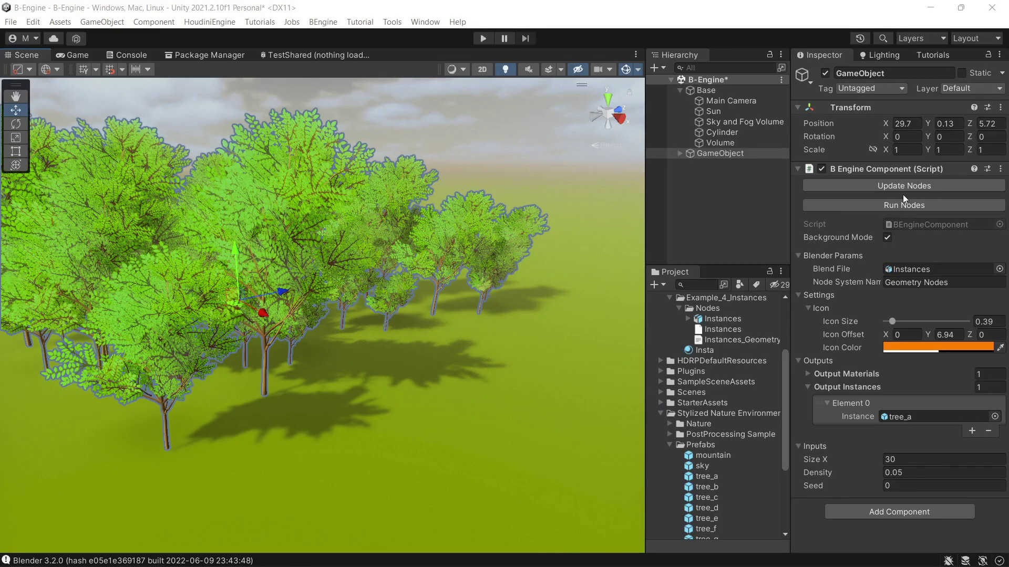
click(898, 205)
alt+drag(299, 334, 270, 340)
Switch to Blender and review the Min and Max values of the Vector Random Value node
key(alt+Tab)
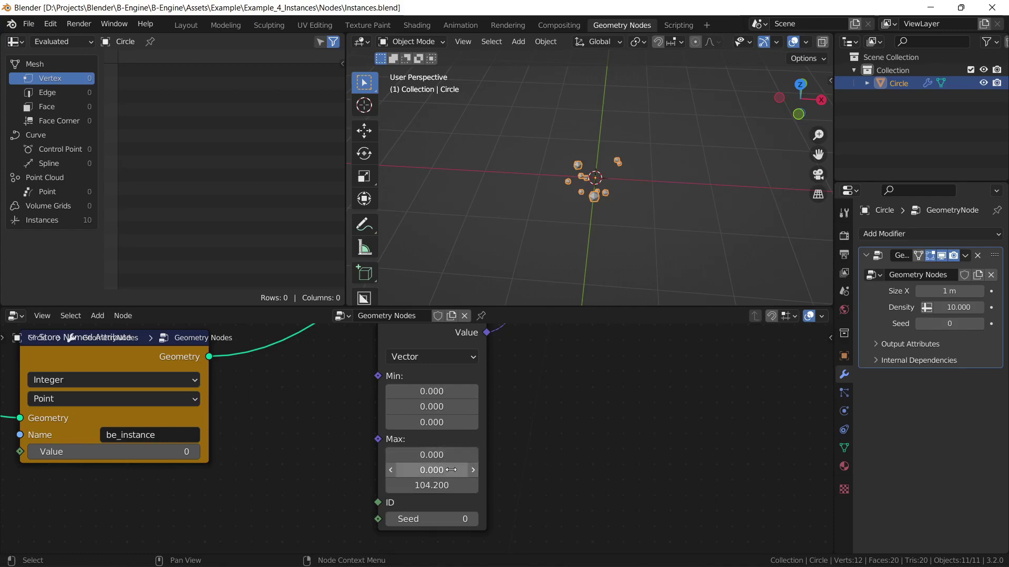
scroll(462, 467, down, 3)
middle_drag(492, 418, 478, 466)
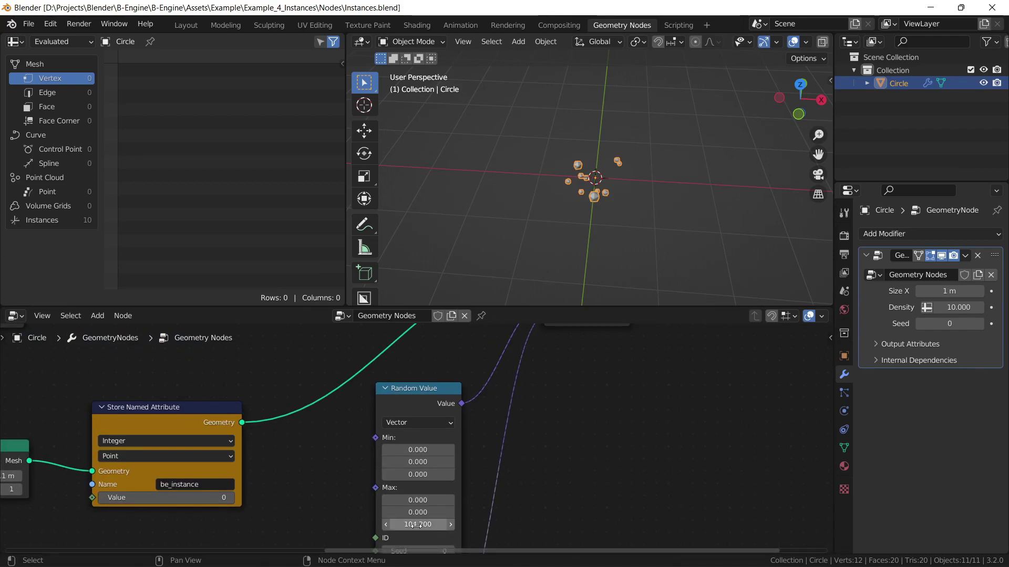
scroll(415, 525, up, 2)
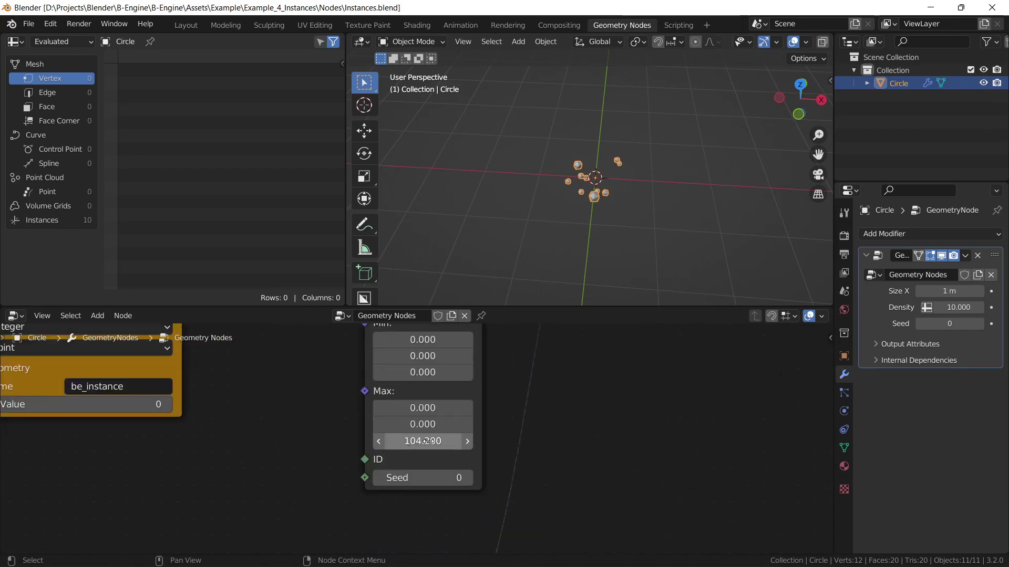
scroll(494, 423, down, 3)
middle_drag(462, 429, 467, 474)
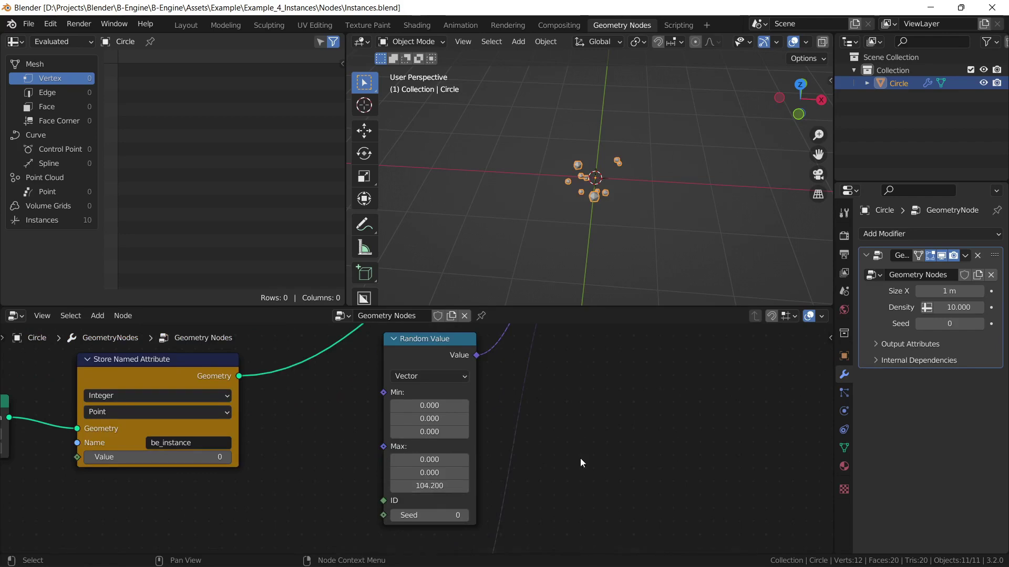
Switch to Unity and inspect the scattered trees from another angle
scroll(536, 420, up, 2)
middle_drag(532, 414, 538, 436)
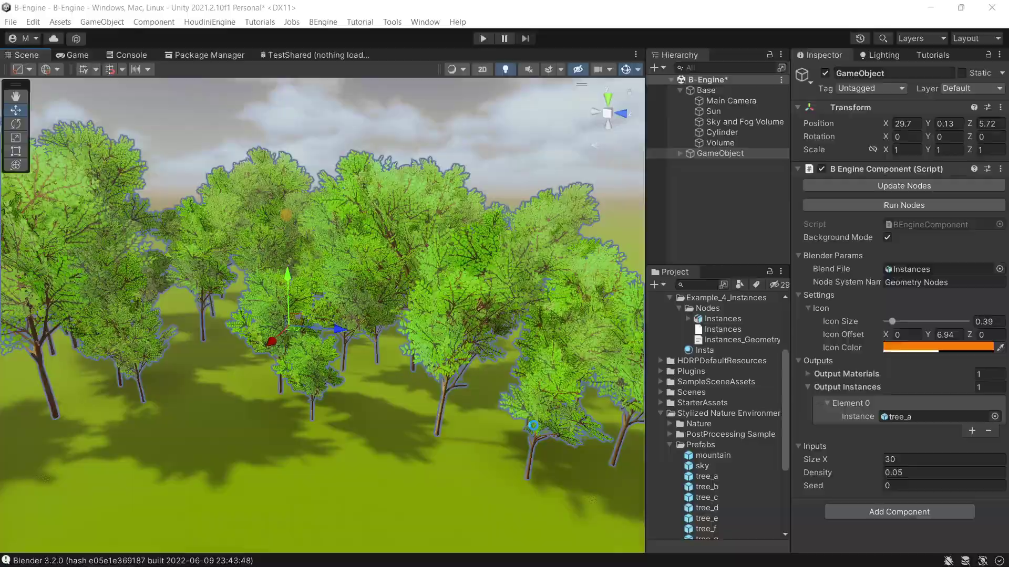
right_drag(421, 334, 729, 314)
key(s)
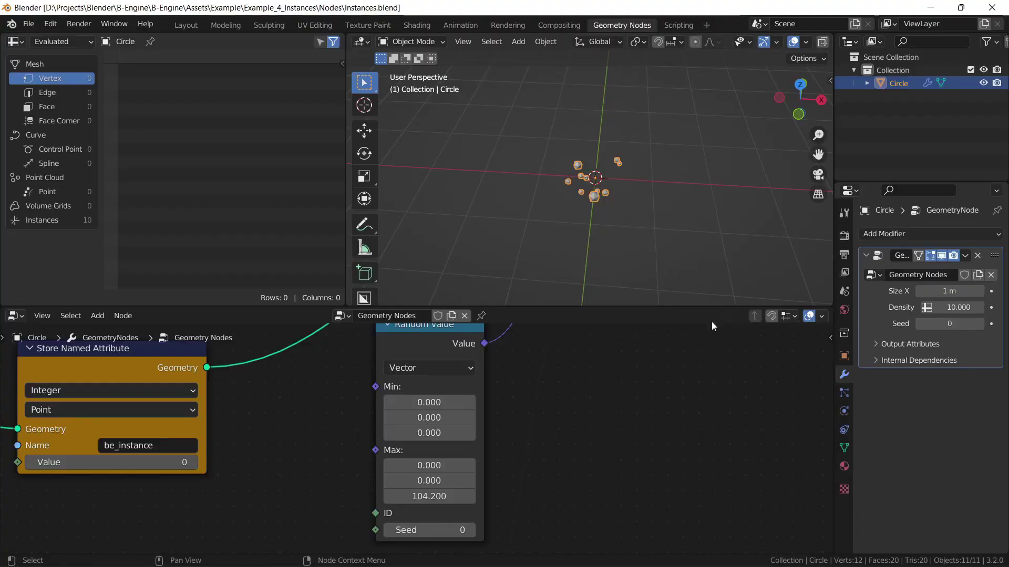
Switch to Blender and duplicate the Instance on Points node, placing the copy below the Group Output node
scroll(333, 430, down, 4)
middle_drag(357, 457, 339, 545)
scroll(378, 376, up, 1)
middle_drag(355, 506, 183, 528)
scroll(337, 502, up, 4)
middle_drag(370, 442, 425, 490)
click(368, 381)
key(shift+d)
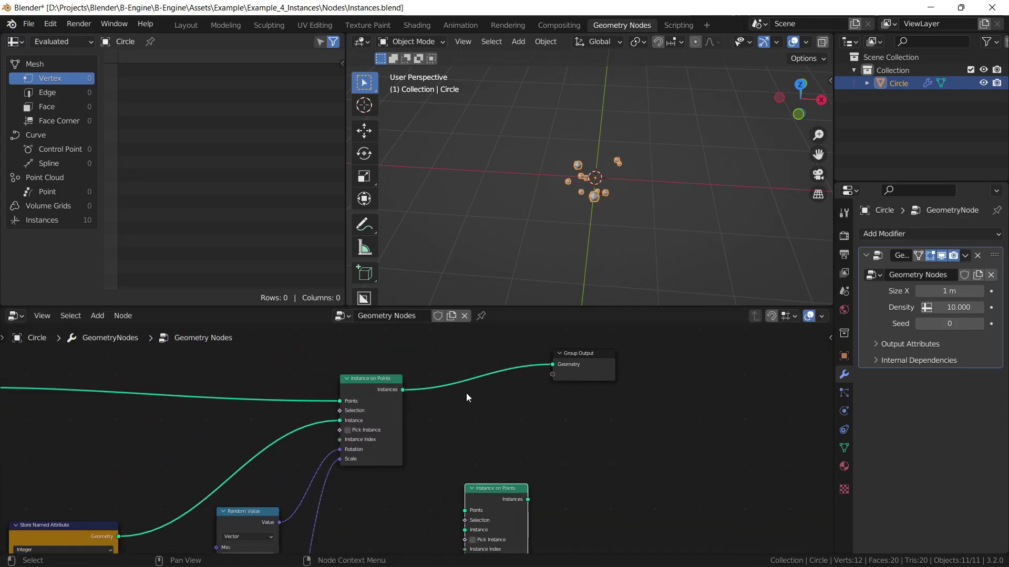
Add a Join Geometry node on the link between Instance on Points and Group Output
key(shift+a)
click(456, 293)
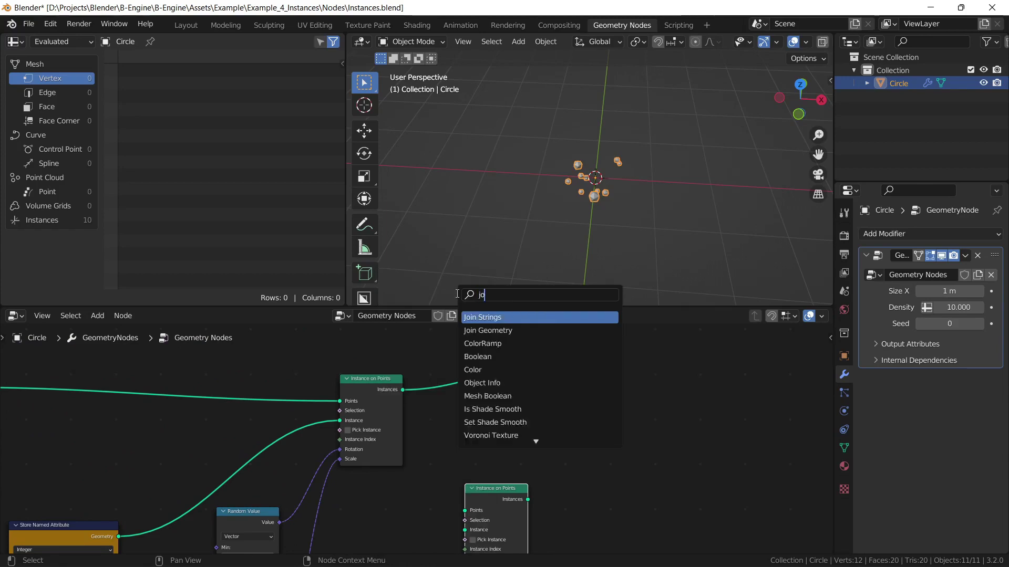
click(488, 331)
click(505, 389)
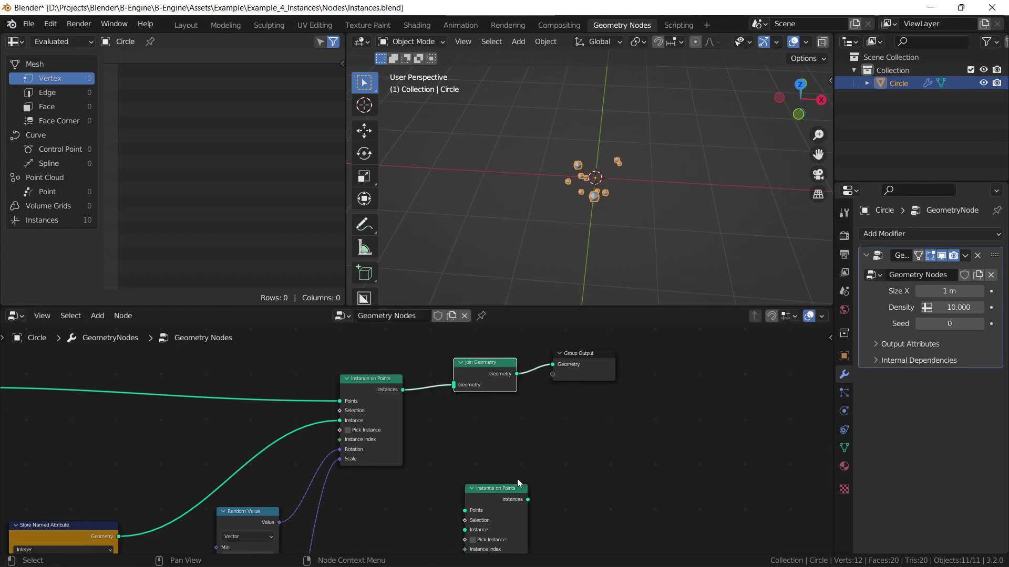
Connect the Instances output of the copied Instance on Points node to Join Geometry
drag(528, 499, 507, 442)
drag(452, 386, 454, 385)
middle_drag(315, 525, 452, 384)
scroll(273, 465, down, 5)
middle_drag(511, 432, 396, 412)
drag(432, 366, 456, 407)
scroll(522, 392, down, 1)
middle_drag(522, 392, 484, 469)
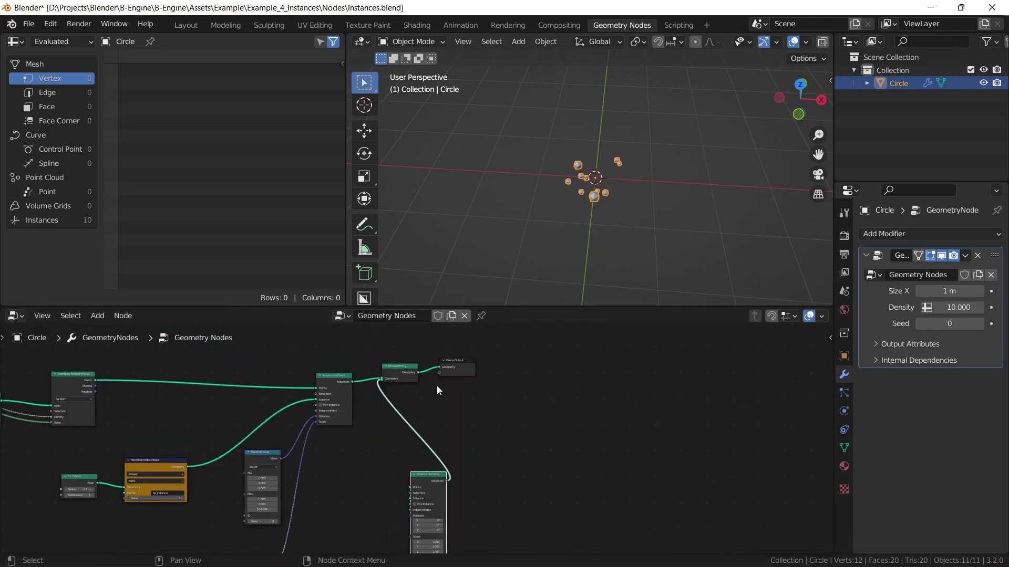
Move the Join Geometry, Group Output and copied Instance on Points nodes farther from the original branch to make room
drag(504, 348, 398, 389)
key(g)
click(597, 389)
drag(435, 478, 557, 485)
Duplicate the Ico Sphere, Store Named Attribute and both Random Value nodes, and place the copies near the copied Instance on Points node
middle_drag(361, 487, 395, 420)
scroll(395, 421, down, 1)
drag(139, 394, 361, 530)
key(shift+d)
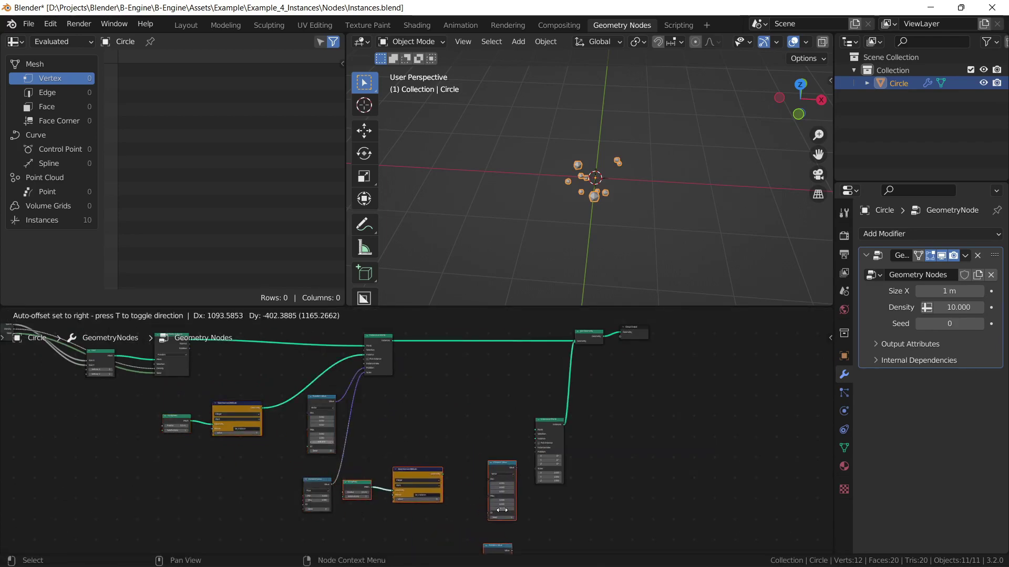
click(552, 537)
drag(557, 434, 633, 494)
Connect the copied Store Named Attribute node's Geometry to the Points input of the copied Instance on Points node
scroll(520, 512, up, 4)
middle_drag(520, 513, 411, 440)
scroll(492, 401, up, 1)
scroll(412, 441, up, 3)
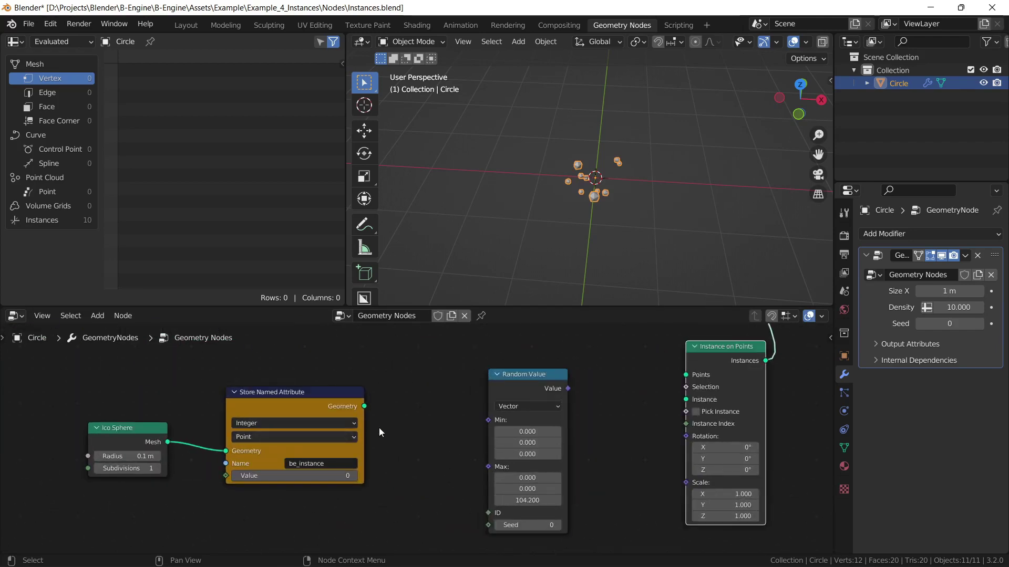
drag(364, 406, 575, 396)
drag(690, 379, 686, 375)
Replace the copied Ico Sphere node with a Cone node and connect its Mesh to the copied Store Named Attribute's Geometry
middle_drag(164, 490, 225, 471)
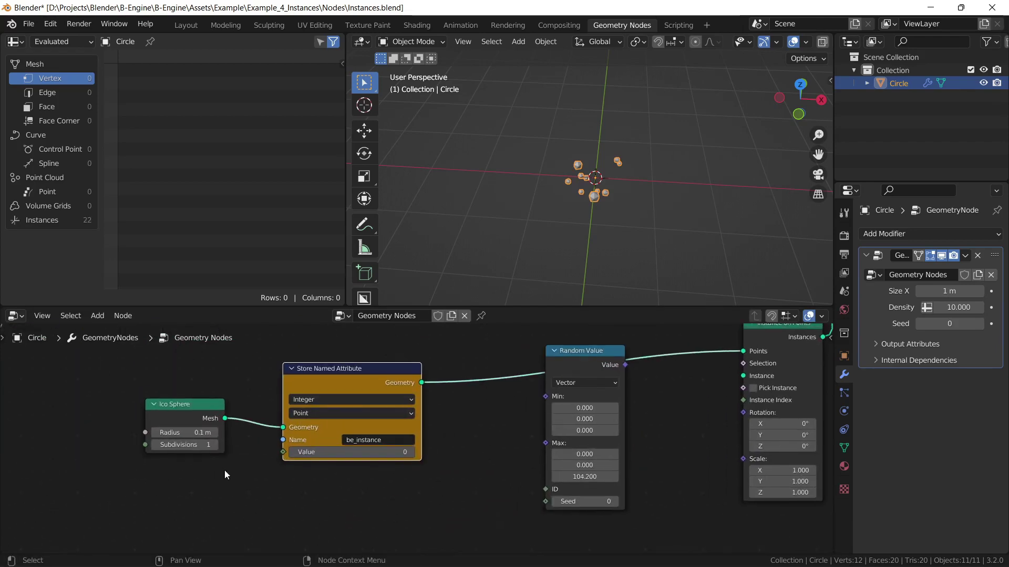
click(191, 412)
scroll(191, 412, up, 2)
key(x)
middle_drag(131, 403, 230, 437)
key(shift+a)
mouse_move(197, 434)
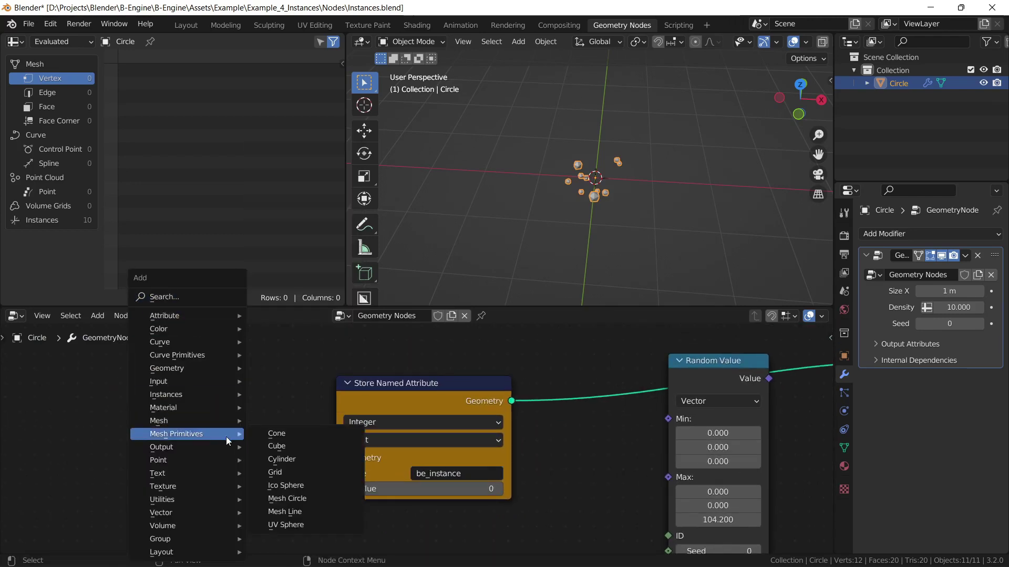
click(306, 433)
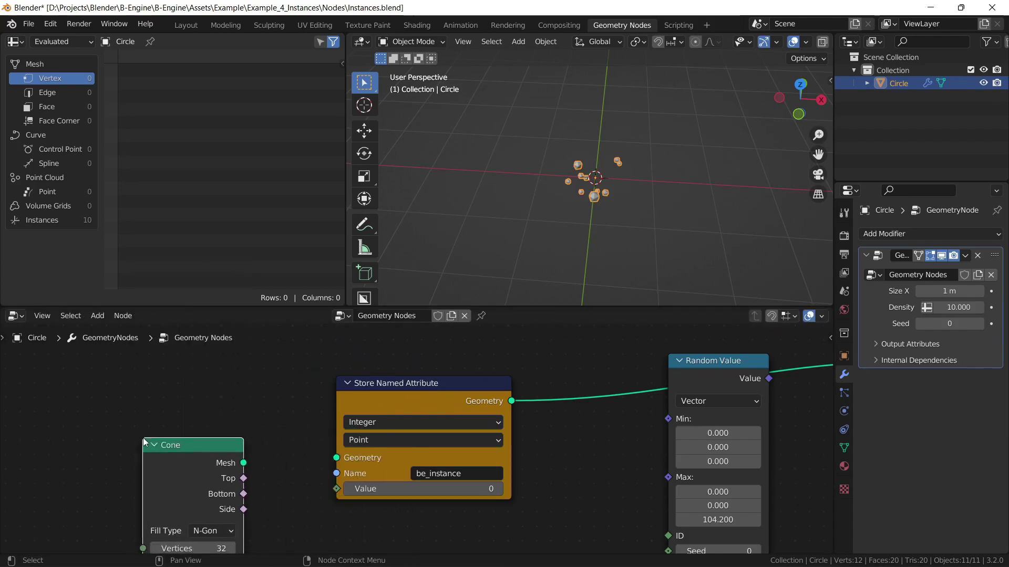
drag(243, 464, 342, 461)
scroll(300, 490, down, 1)
middle_drag(300, 489, 282, 421)
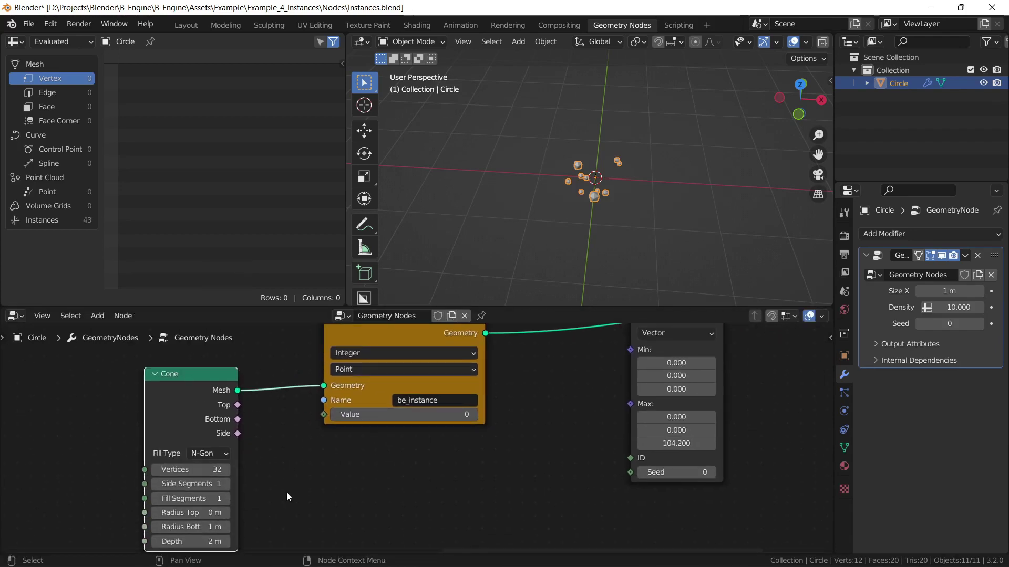
Review the be_instance Value of the copied Store Named Attribute node
scroll(286, 493, down, 1)
middle_drag(334, 478, 246, 523)
scroll(301, 472, up, 2)
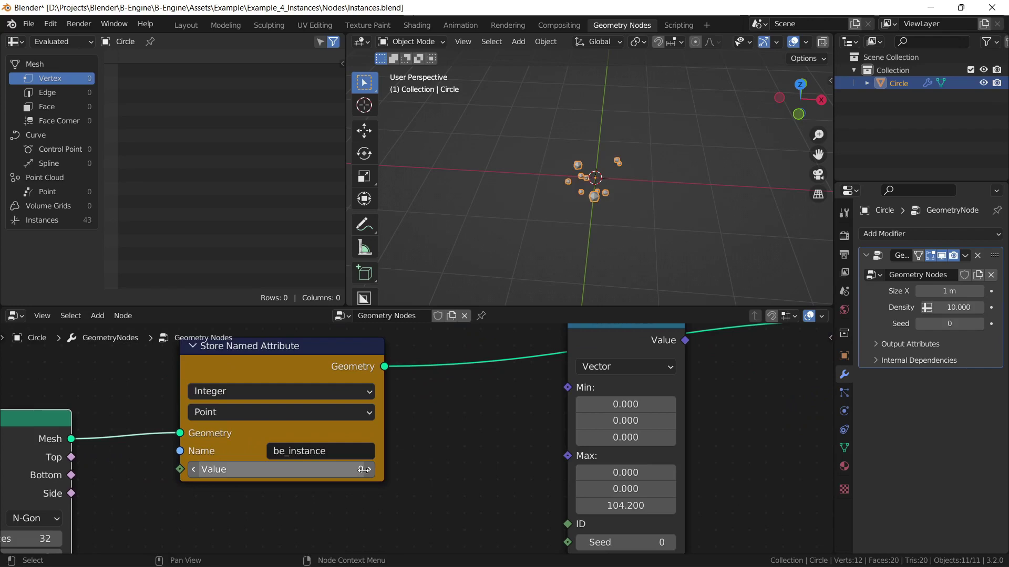
scroll(374, 467, down, 3)
middle_drag(439, 455, 731, 531)
scroll(475, 468, down, 2)
scroll(547, 473, down, 3)
middle_drag(523, 434, 529, 483)
scroll(541, 494, down, 1)
click(184, 361)
key(shift+d)
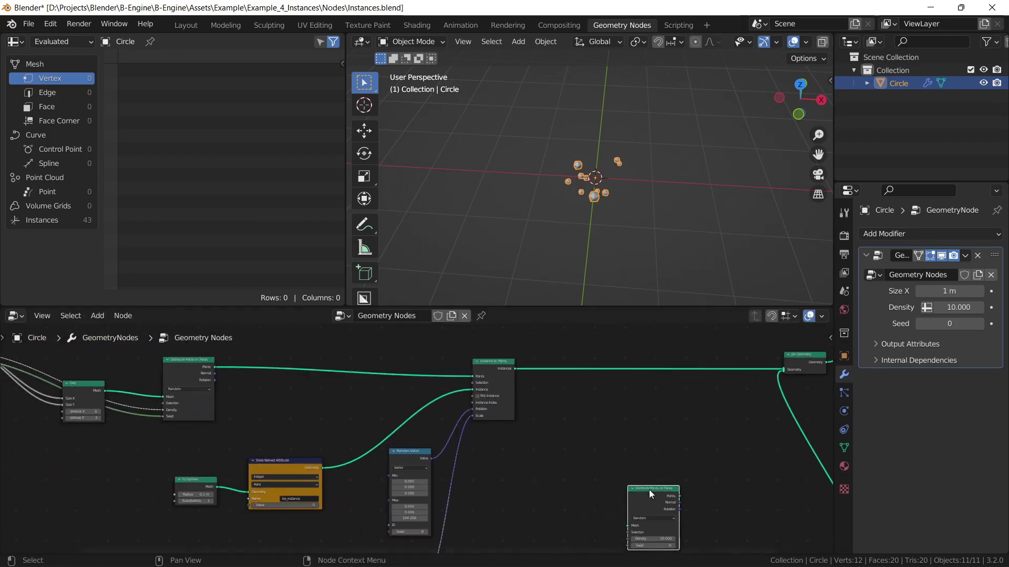
key(x)
Duplicate the Distribute Points on Faces node with its input links kept, placing the copy above the cone branch
scroll(194, 342, up, 1)
middle_drag(168, 366, 214, 474)
click(206, 436)
key(ctrl+shift+d)
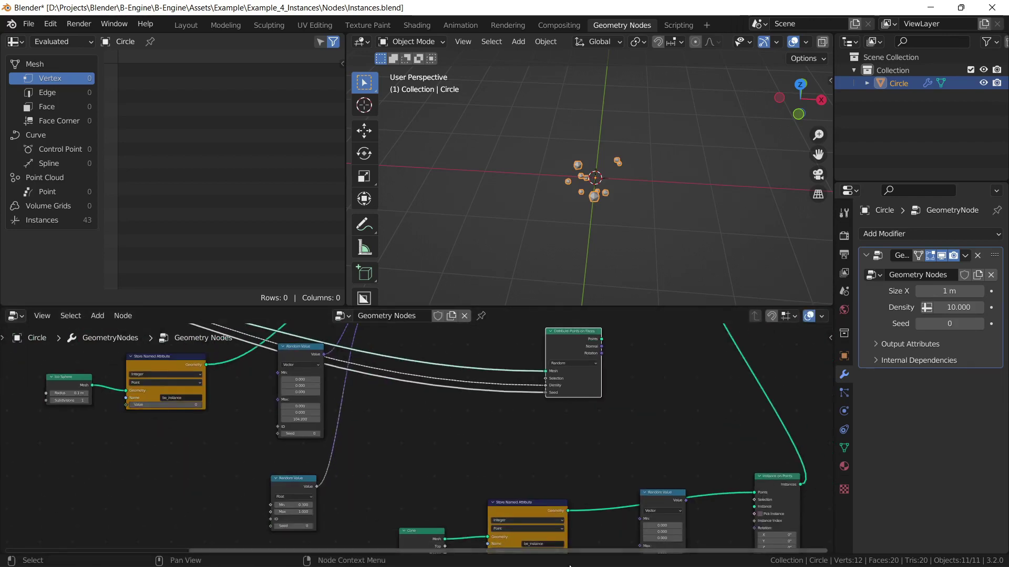
click(602, 324)
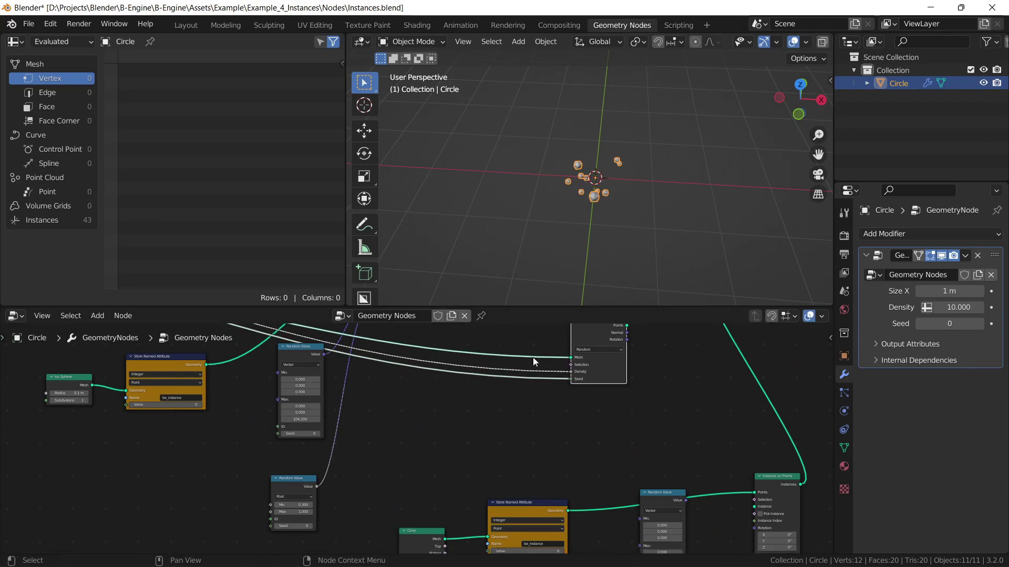
middle_drag(529, 364, 467, 474)
drag(541, 447, 597, 493)
Disconnect the Density and Seed inputs of the copied Distribute Points on Faces node
middle_drag(524, 528, 480, 421)
scroll(461, 380, up, 3)
scroll(464, 470, down, 2)
middle_drag(465, 468, 458, 496)
scroll(458, 496, up, 5)
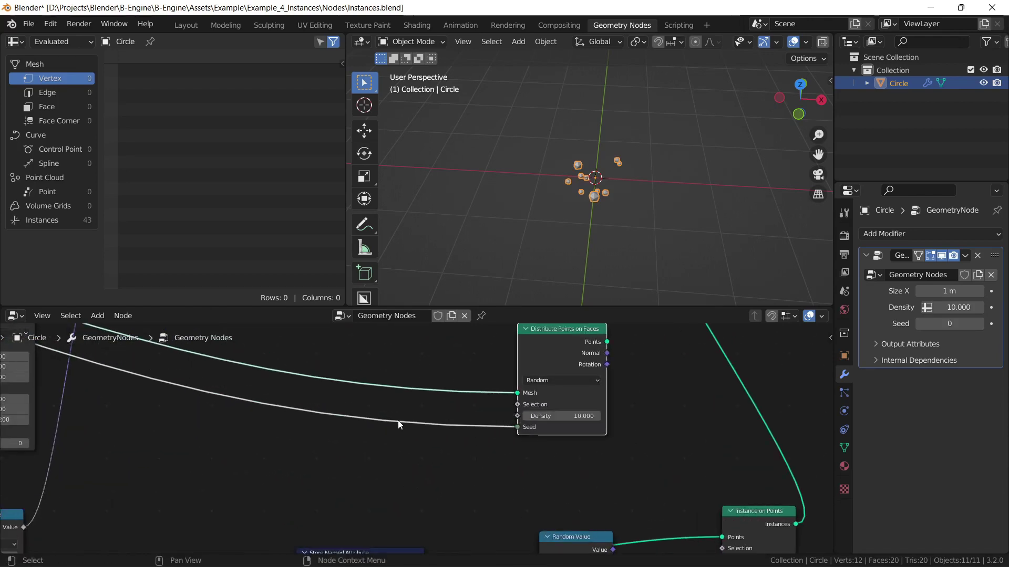
drag(519, 429, 471, 444)
Connect the copied Distribute Points on Faces node's Density and Seed to new Group Input sockets
scroll(459, 450, down, 5)
middle_drag(457, 450, 650, 469)
scroll(680, 452, down, 1)
drag(692, 445, 193, 459)
scroll(191, 460, down, 2)
middle_drag(500, 533, 184, 352)
scroll(413, 432, up, 6)
drag(563, 381, 109, 448)
scroll(613, 494, down, 2)
middle_drag(614, 494, 207, 366)
scroll(632, 455, up, 4)
middle_drag(632, 455, 337, 429)
drag(384, 395, 410, 416)
Connect the copied Distribute Points on Faces node's Points output to the Points input of the copied Instance on Points node
scroll(349, 375, down, 4)
middle_drag(295, 353, 579, 459)
scroll(438, 404, up, 2)
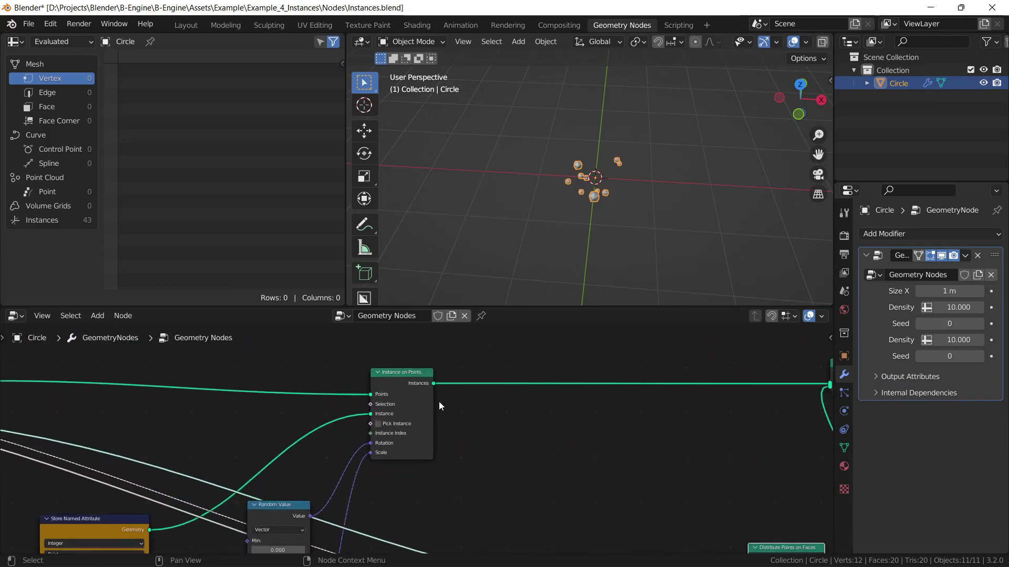
scroll(680, 472, down, 4)
middle_drag(680, 472, 429, 419)
scroll(487, 459, up, 4)
middle_drag(488, 460, 292, 326)
scroll(396, 414, up, 1)
drag(348, 356, 523, 490)
Connect the cone branch's Store Named Attribute Geometry to the Instance input of the copied Instance on Points node
scroll(420, 462, down, 6)
middle_drag(303, 459, 544, 516)
scroll(415, 470, down, 1)
middle_drag(415, 470, 206, 423)
drag(359, 404, 338, 419)
middle_drag(282, 457, 285, 409)
scroll(231, 399, down, 4)
scroll(282, 457, up, 4)
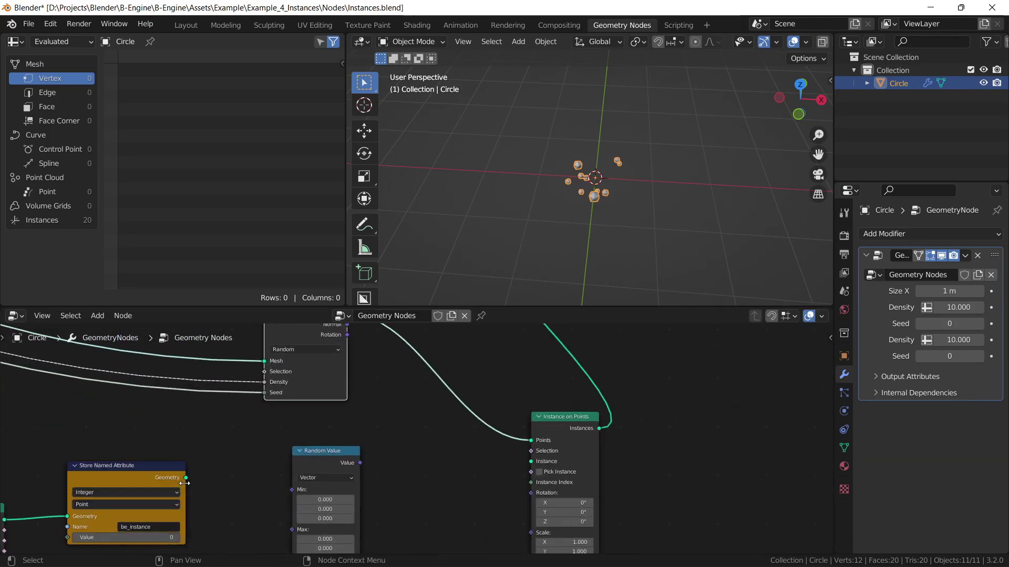
drag(186, 477, 531, 462)
Connect the copied Vector Random Value to Rotation and the Float Random Value to Scale on the copied Instance on Points node
scroll(380, 496, down, 1)
drag(318, 398, 507, 444)
scroll(367, 468, up, 1)
scroll(507, 444, down, 3)
middle_drag(418, 520, 398, 407)
drag(289, 455, 468, 389)
Reduce the Cone node's Radius Bottom and Depth to make the cones small
scroll(436, 410, down, 3)
middle_drag(310, 444, 362, 517)
scroll(396, 468, down, 2)
middle_drag(396, 468, 380, 510)
scroll(340, 443, up, 12)
middle_drag(280, 523, 523, 433)
scroll(524, 433, up, 3)
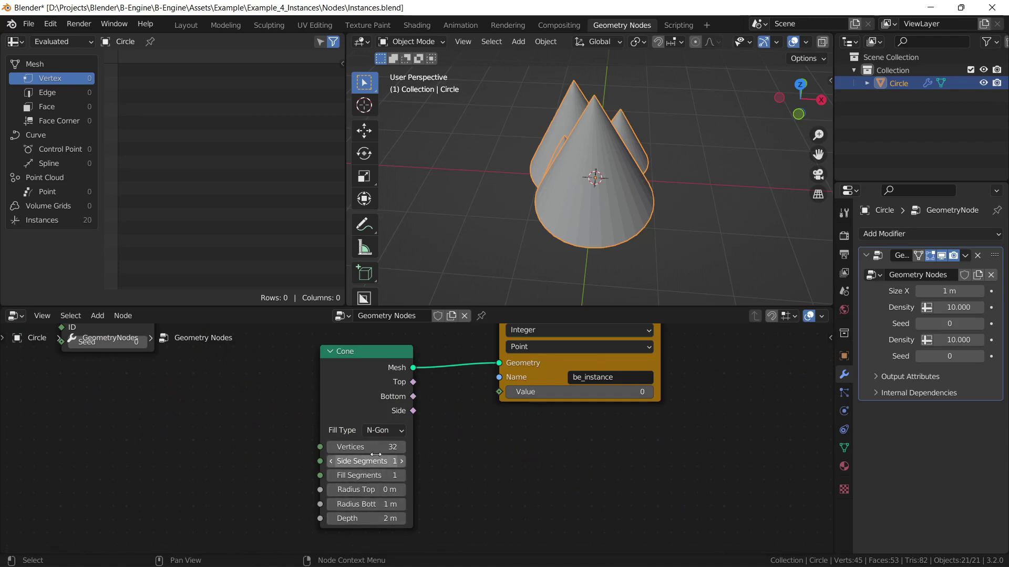
drag(368, 519, 347, 504)
Set the second Seed input of the Geometry Nodes modifier to 5
scroll(462, 468, down, 3)
middle_drag(564, 467, 458, 489)
scroll(344, 418, down, 1)
scroll(393, 452, up, 4)
scroll(358, 454, down, 3)
click(980, 358)
click(980, 357)
click(979, 358)
click(979, 357)
click(979, 358)
Set the default value of the second Seed group input to 5
scroll(223, 409, down, 2)
middle_drag(224, 409, 497, 543)
scroll(365, 403, up, 2)
middle_drag(364, 403, 459, 434)
click(459, 434)
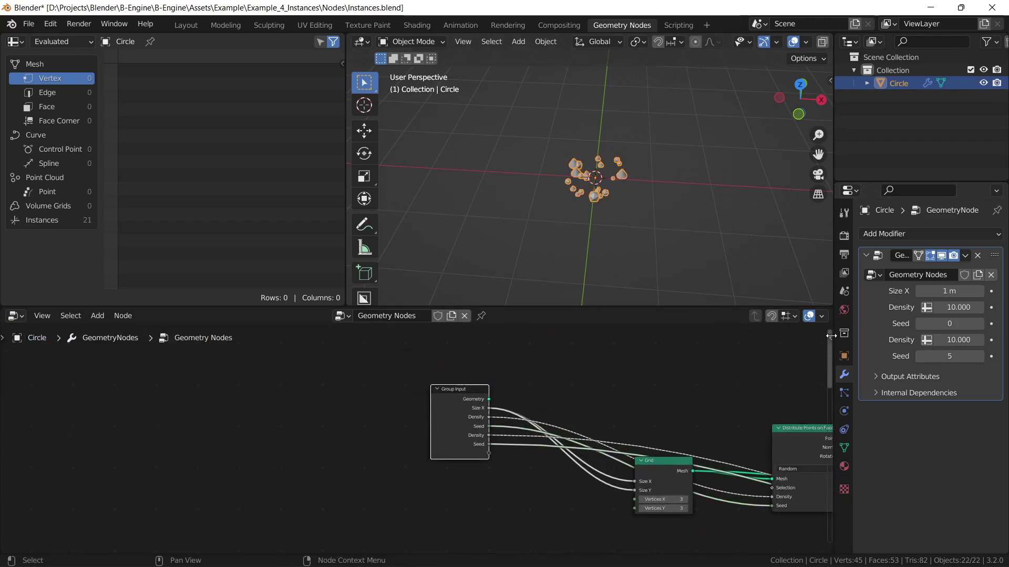
click(827, 337)
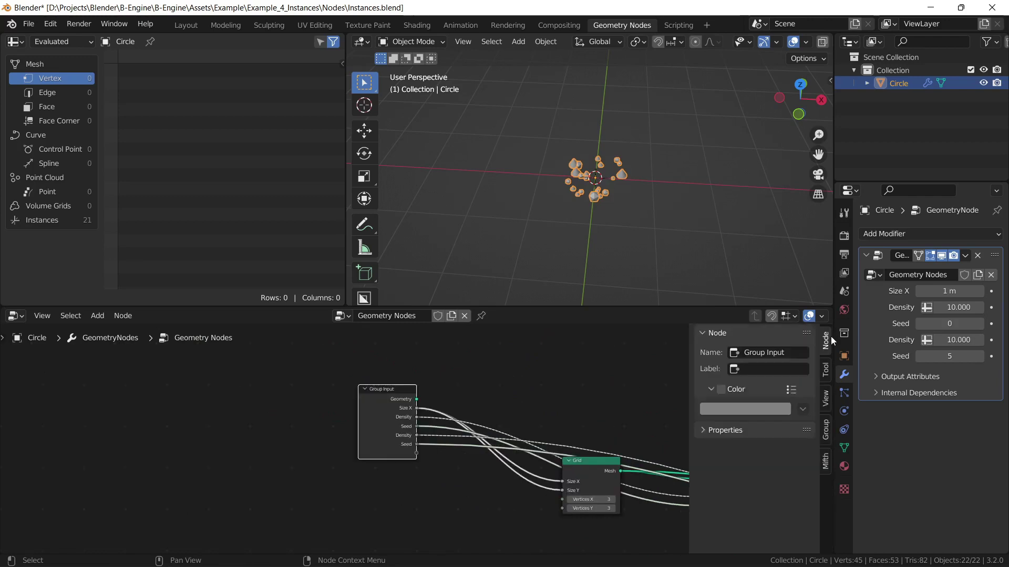
click(826, 432)
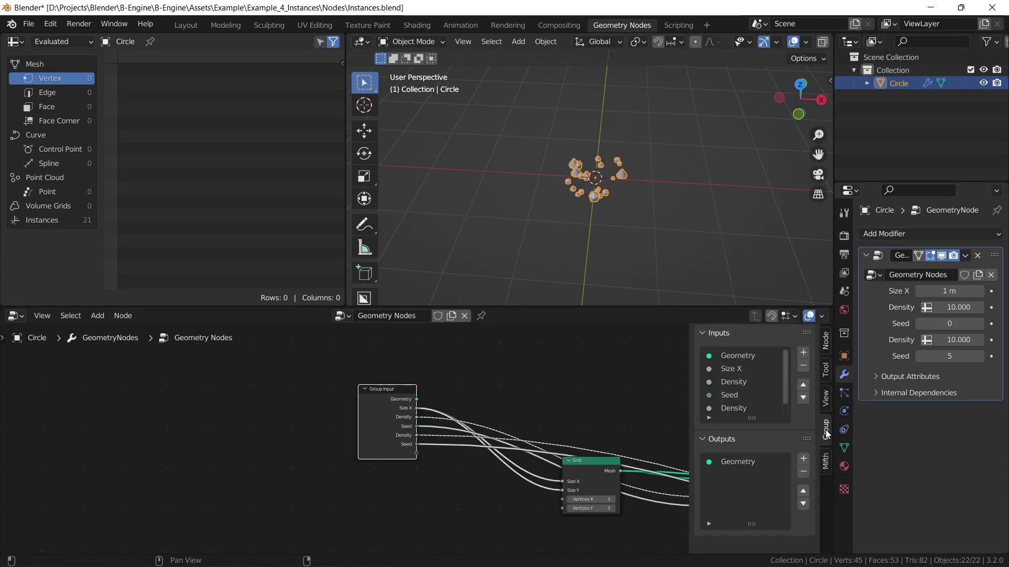
click(736, 395)
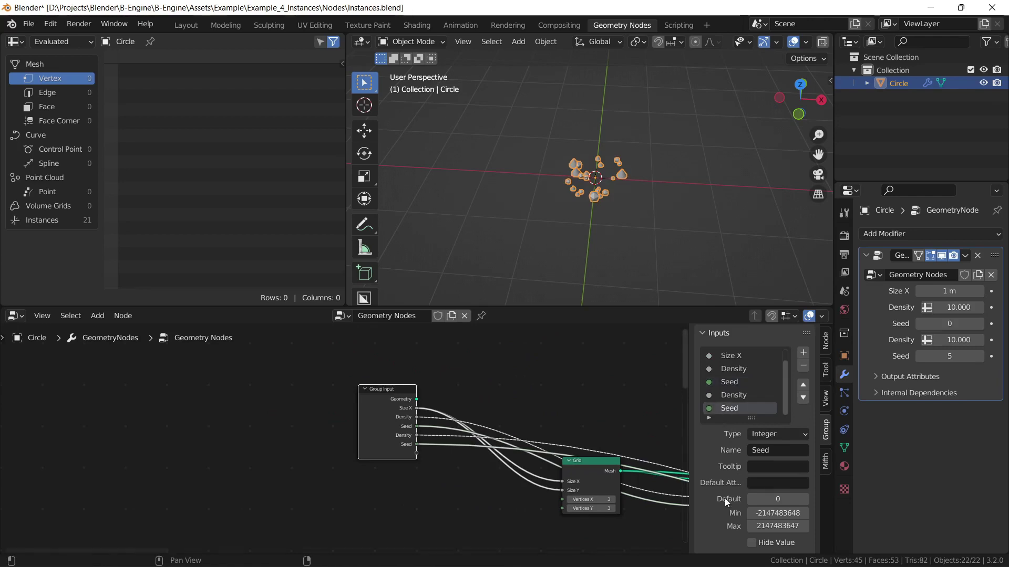
scroll(726, 497, down, 2)
click(785, 457)
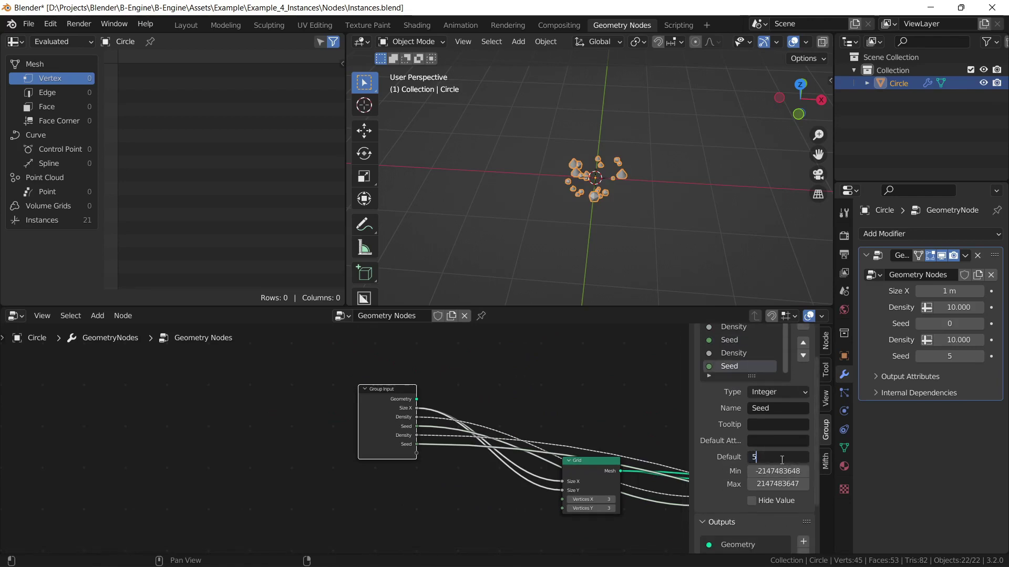
Set the default value of both Density group inputs to 1
click(745, 357)
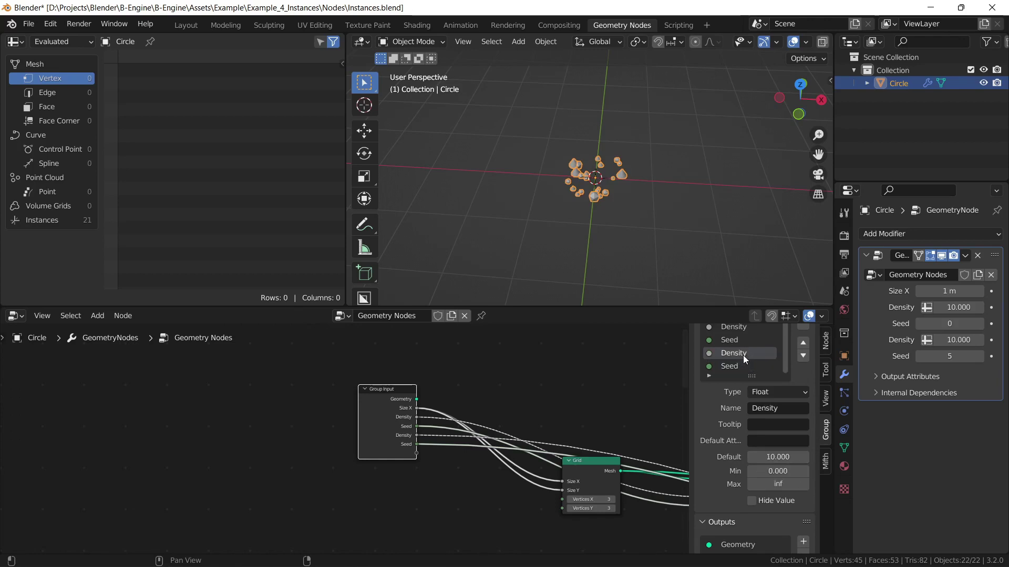
click(777, 457)
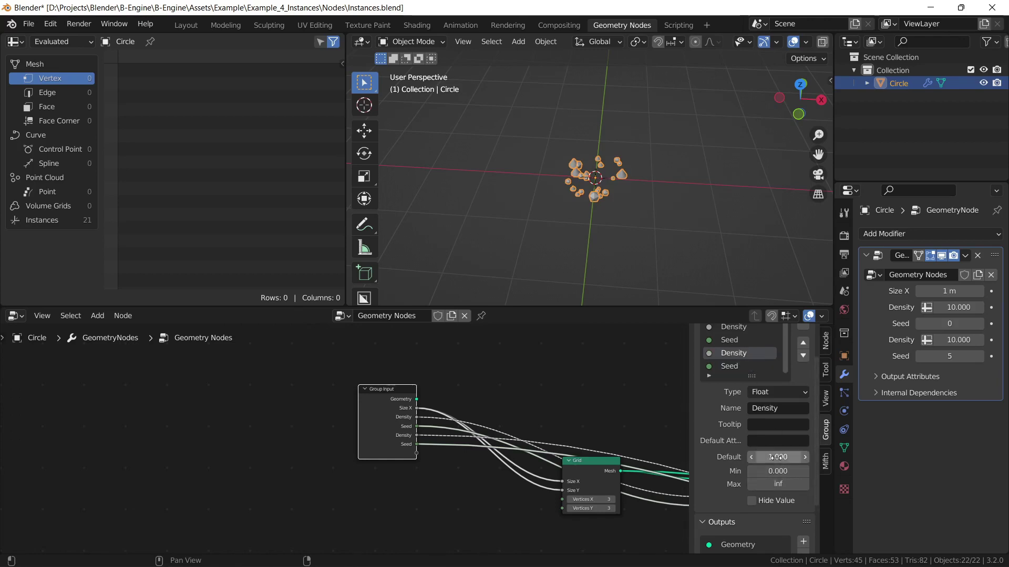
scroll(733, 351, up, 1)
click(732, 342)
click(781, 458)
Enclose the nodes of the cone scatter branch in a frame
middle_drag(661, 390, 431, 358)
scroll(340, 403, up, 2)
scroll(340, 399, down, 3)
drag(293, 378, 569, 549)
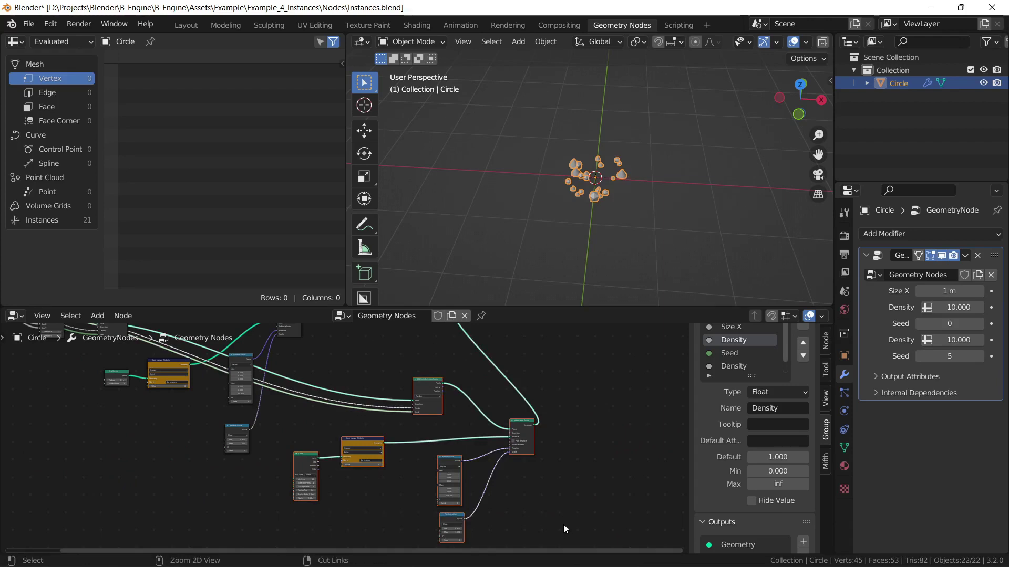
key(ctrl+j)
Move the Group Input and Grid nodes clear of the first scatter branch
key(Home)
middle_drag(310, 384, 391, 465)
scroll(391, 465, up, 1)
drag(257, 386, 66, 438)
middle_drag(99, 442, 244, 453)
scroll(245, 457, up, 5)
drag(136, 358, 320, 476)
scroll(315, 474, up, 4)
scroll(305, 481, down, 2)
key(g)
click(254, 403)
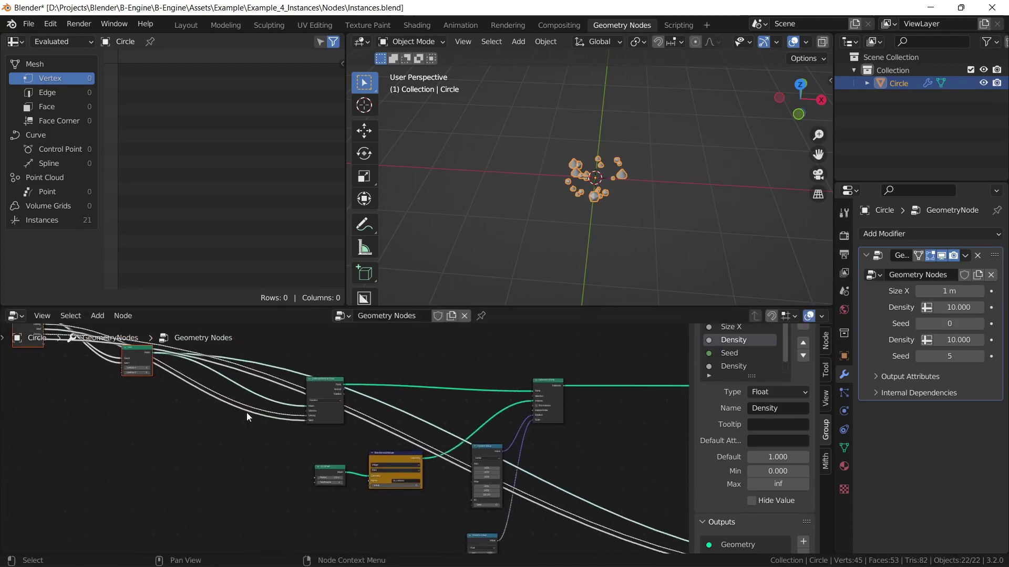
Enclose the first scatter branch's nodes in their own frame and reposition the cone branch's frame
scroll(254, 402, down, 1)
drag(295, 355, 537, 543)
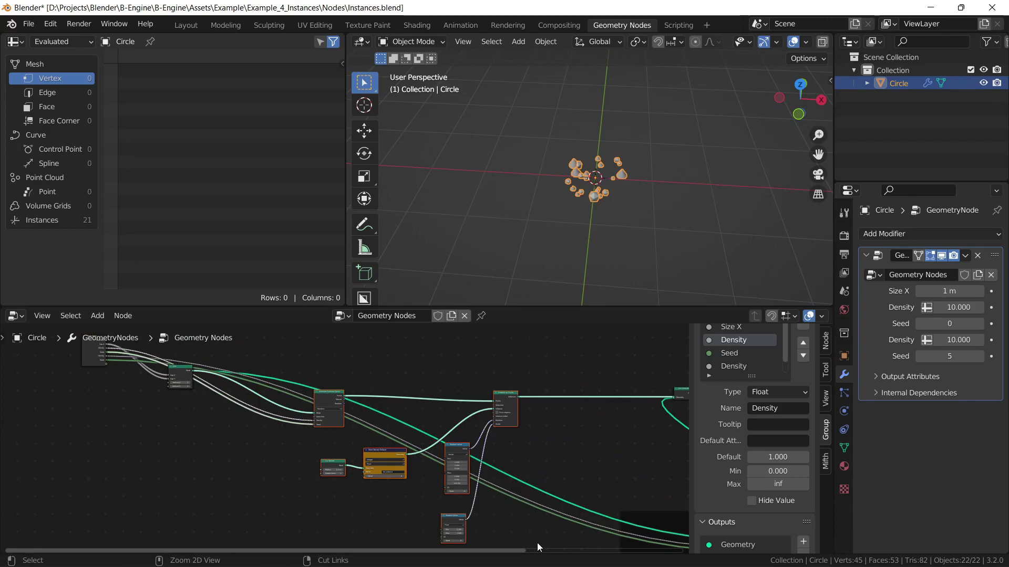
key(ctrl+j)
key(shift+d)
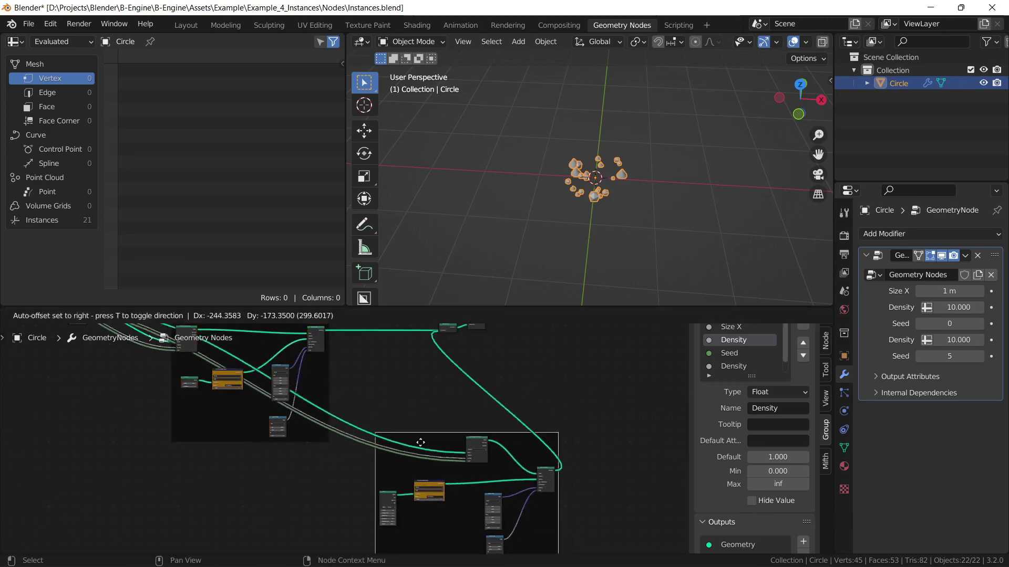
click(399, 449)
Inspect the scattered cones and icospheres up close in the 3D viewport and save the blend file
middle_drag(552, 378, 515, 424)
scroll(626, 184, up, 6)
middle_drag(599, 192, 673, 182)
scroll(574, 190, up, 2)
middle_drag(640, 243, 498, 183)
key(ctrl+s)
key(alt+Tab)
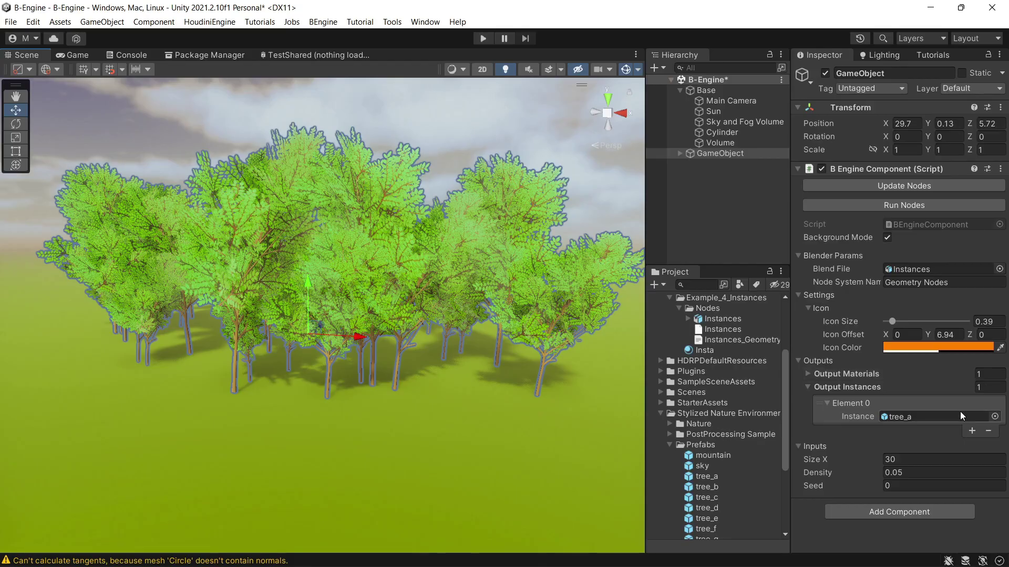
key(alt+Tab)
Set the be_instance value in the cone branch's Store Named Attribute node to 1 and save the blend file
scroll(443, 347, down, 5)
middle_drag(432, 459, 488, 394)
scroll(480, 431, up, 12)
middle_drag(475, 448, 305, 424)
scroll(305, 425, up, 4)
scroll(305, 430, up, 3)
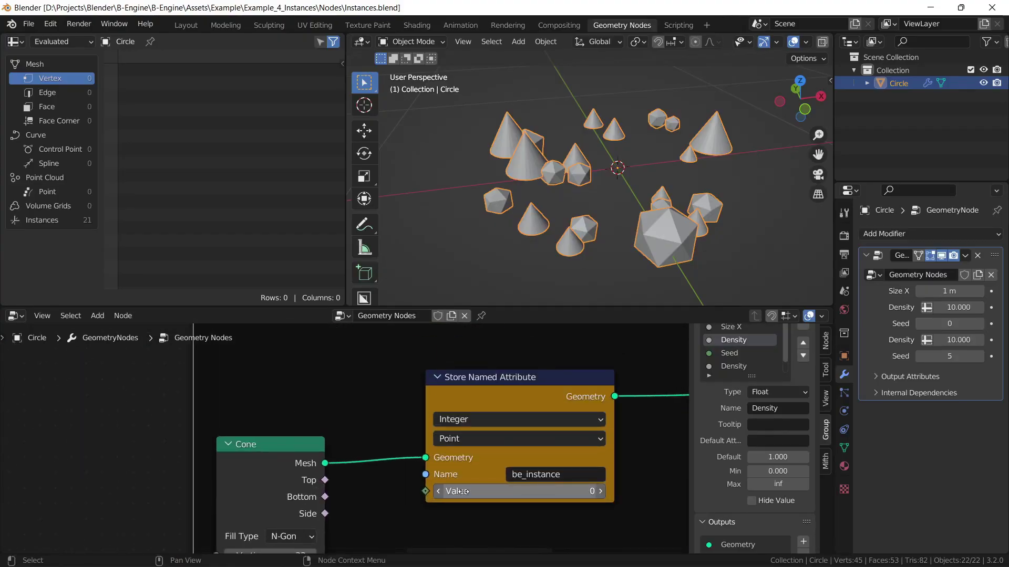
click(600, 491)
key(ctrl+s)
Switch to Unity, add a second Output Instances element to the B Engine component and assign the P_Bush01 prefab to it
key(alt+Tab)
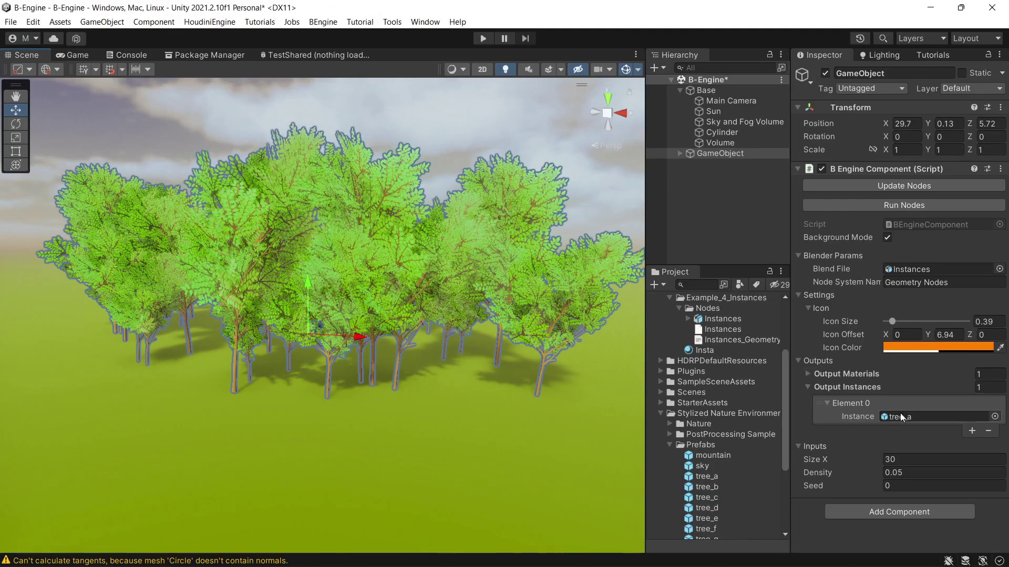
click(972, 431)
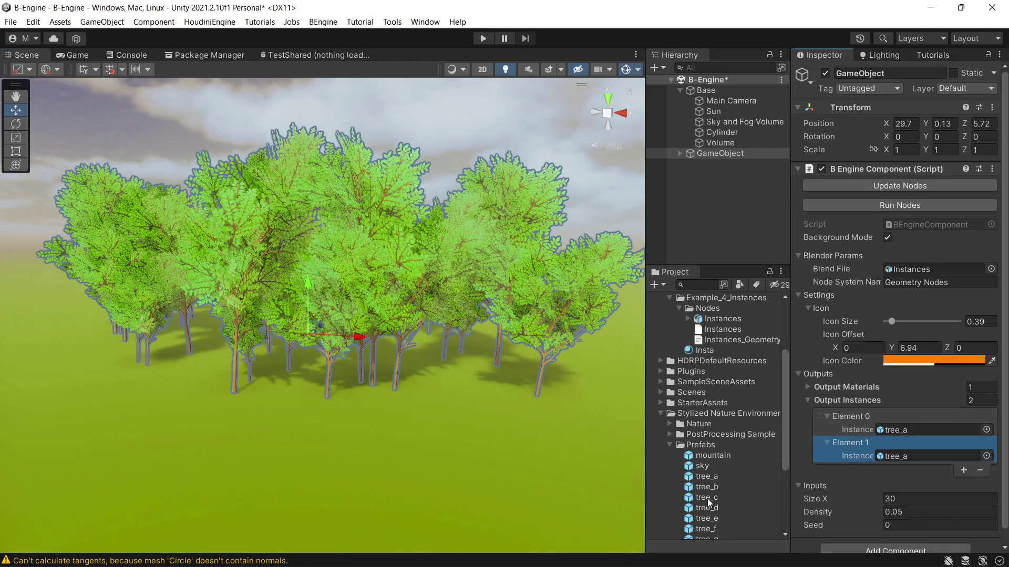
scroll(706, 496, down, 2)
click(668, 383)
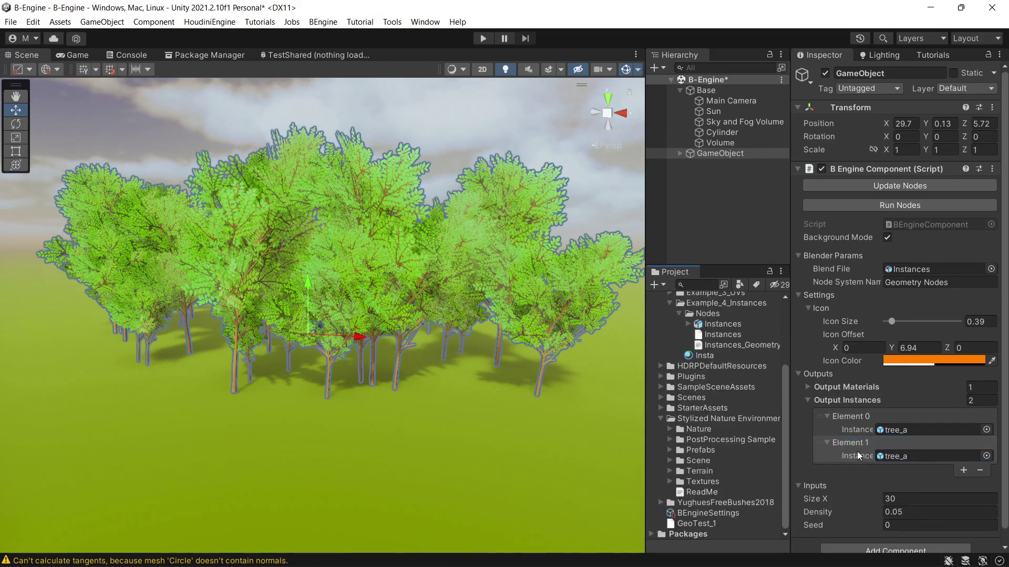
click(661, 418)
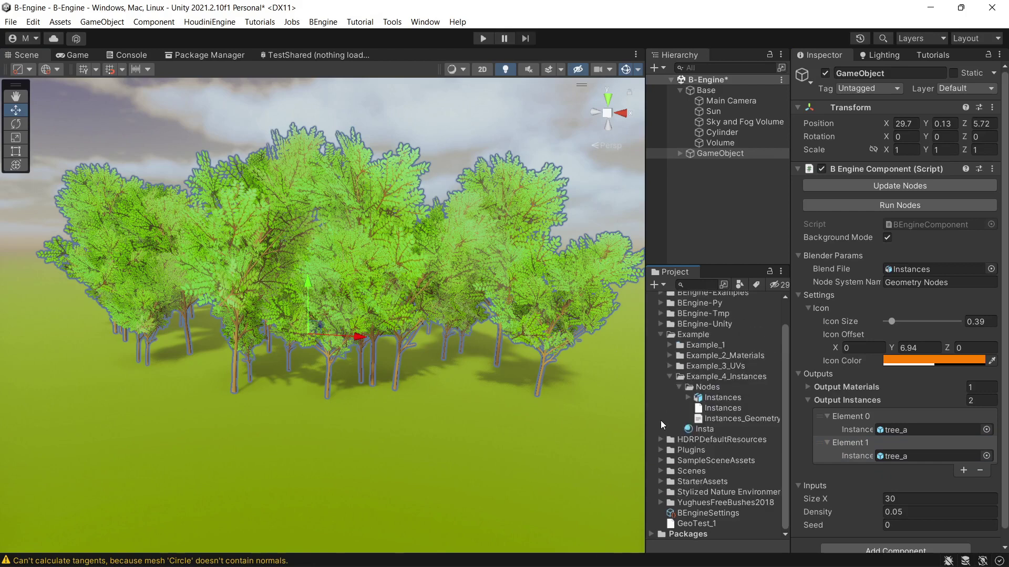
click(661, 502)
drag(711, 450, 909, 456)
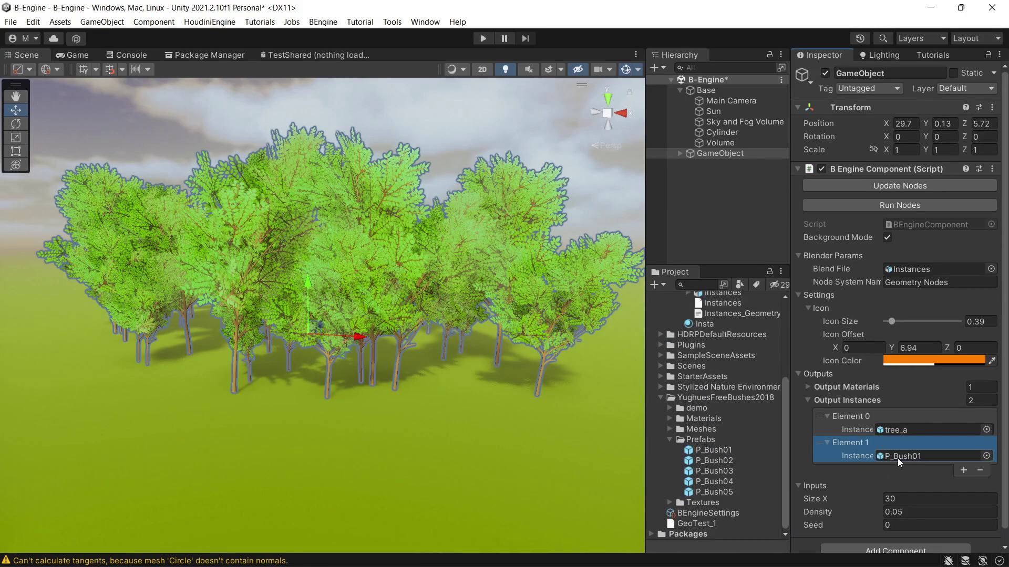
Run the nodes on the B Engine component, then update them to load the second Density and Seed inputs
click(909, 205)
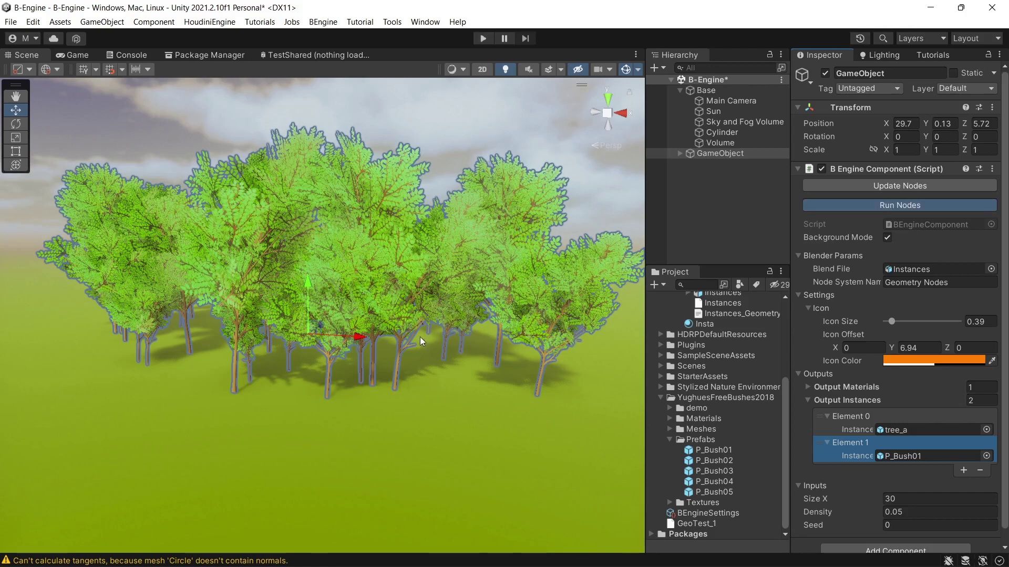
mouse_move(334, 395)
right_down()
mouse_move(360, 401)
mouse_move(312, 388)
mouse_move(320, 398)
right_up()
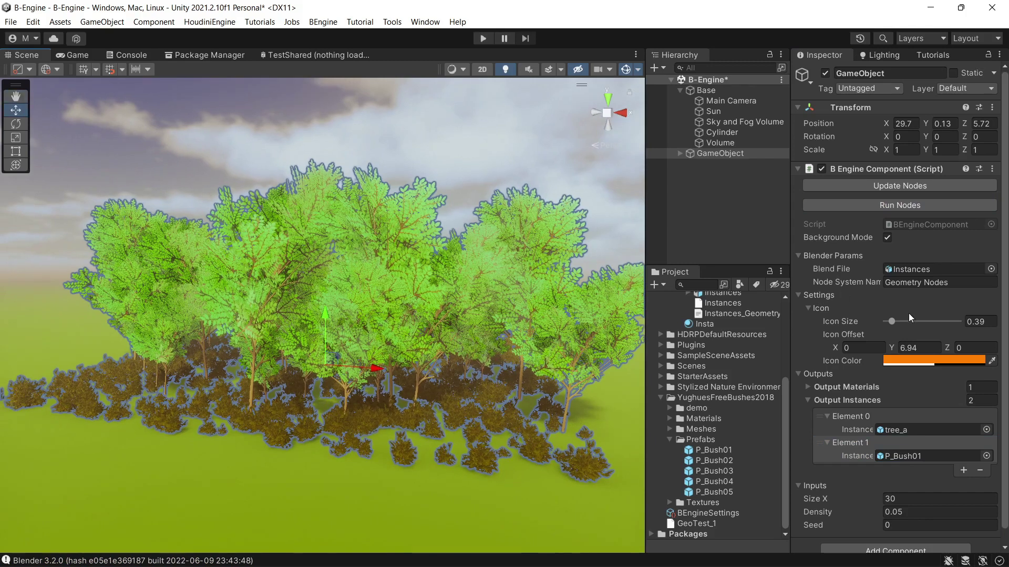
click(888, 185)
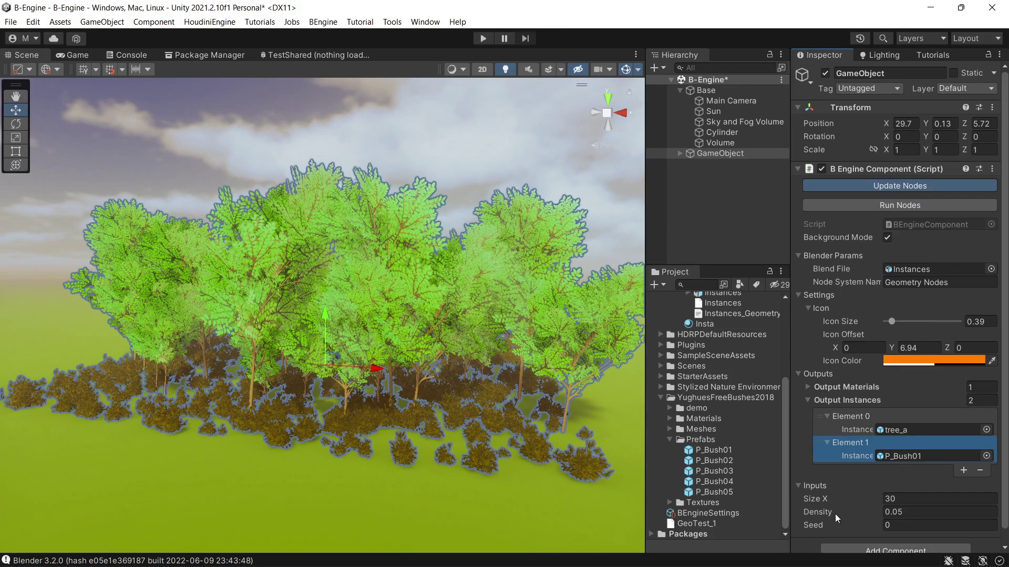
scroll(823, 529, down, 2)
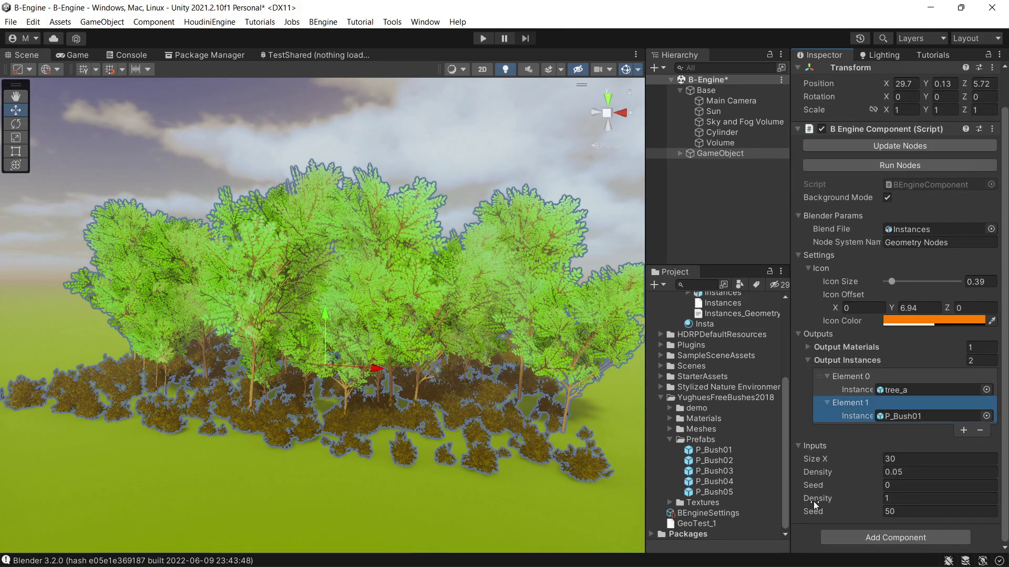
Set the second Density input to 3 and run the nodes again
right_drag(531, 476, 605, 499)
key(w)
click(897, 499)
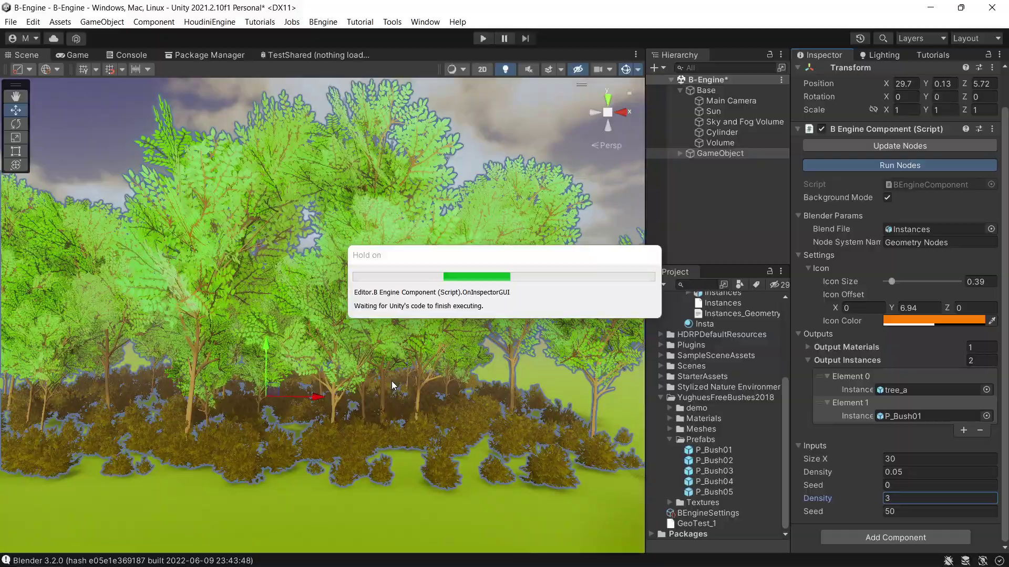
Deselect the GameObject and inspect the scattered bushes and trees from several angles
right_drag(380, 397, 83, 396)
key(w)
scroll(375, 407, down, 3)
click(231, 337)
right_drag(231, 337, 110, 419)
right_drag(331, 383, 160, 354)
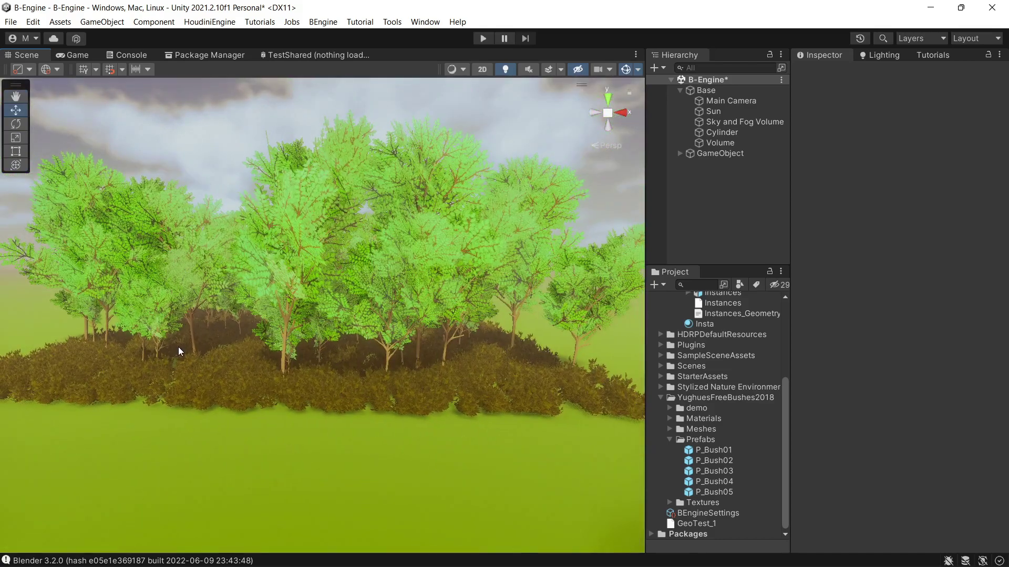